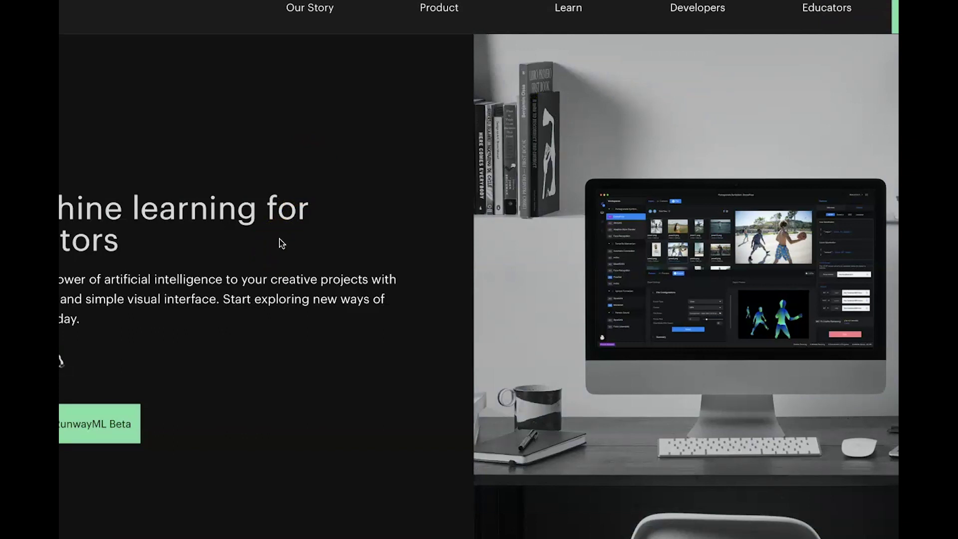
Step: Look over the RunwayML homepage, including the section on creative teams that use it
scroll(281, 244, "down", 5)
scroll(279, 242, "down", 2)
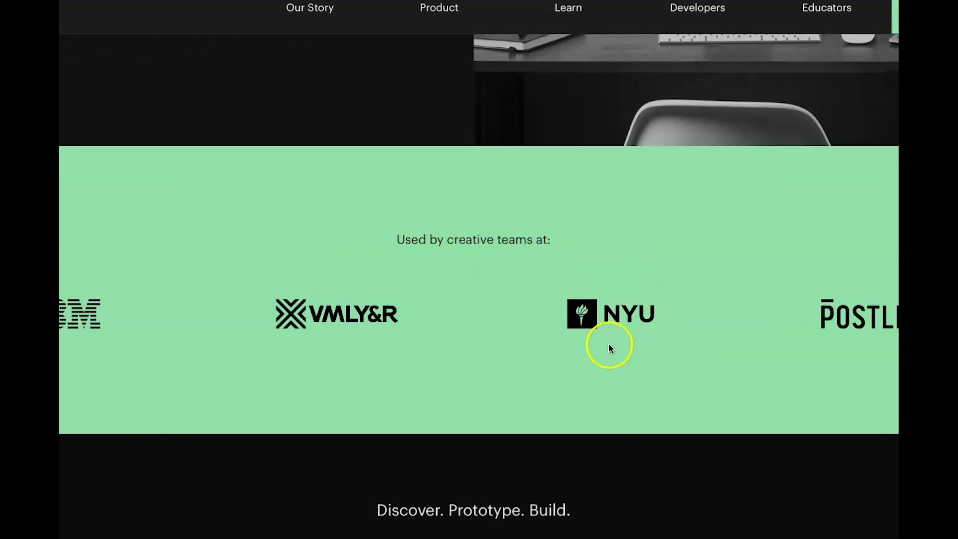
scroll(612, 327, "up", 1)
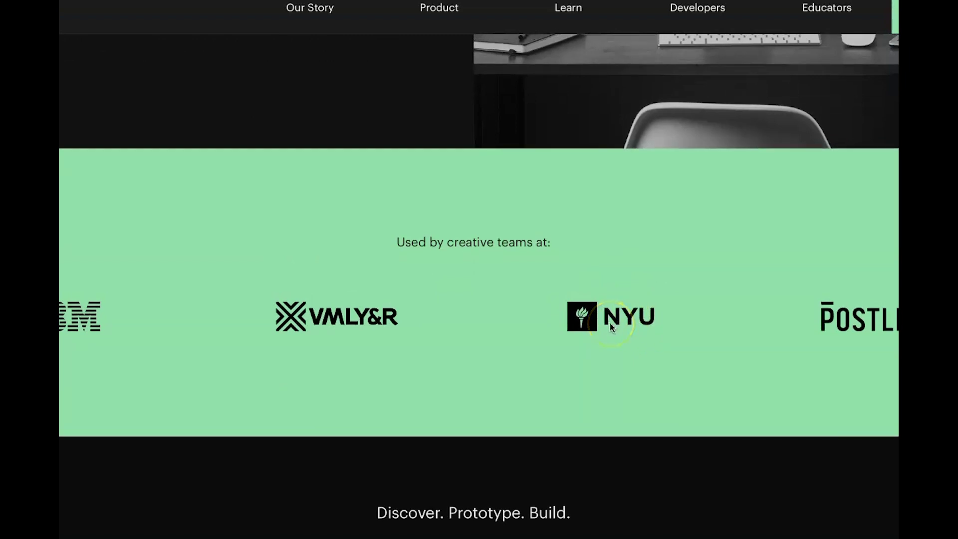
scroll(611, 326, "up", 6)
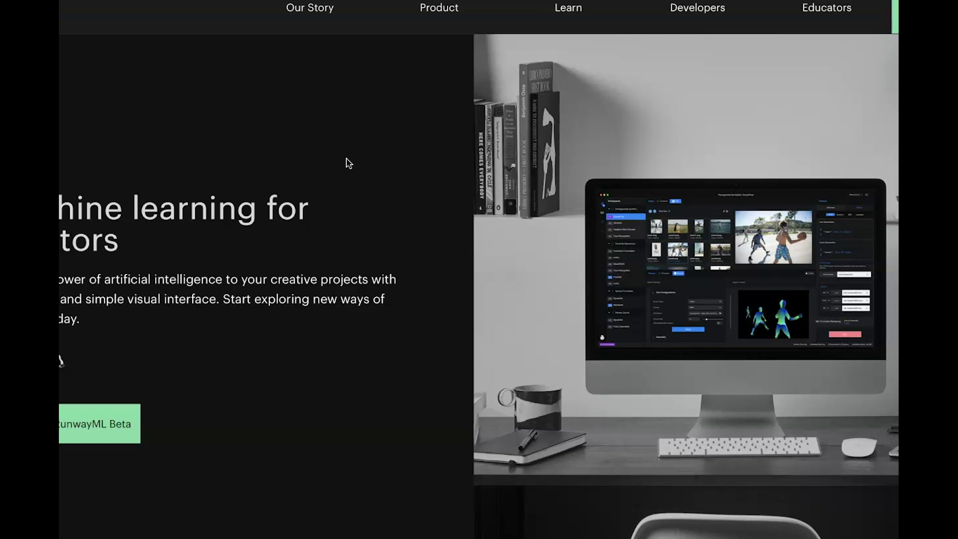
left_click(390, 174)
left_click(240, 320)
left_click(77, 385)
left_click(372, 325)
left_click(333, 247)
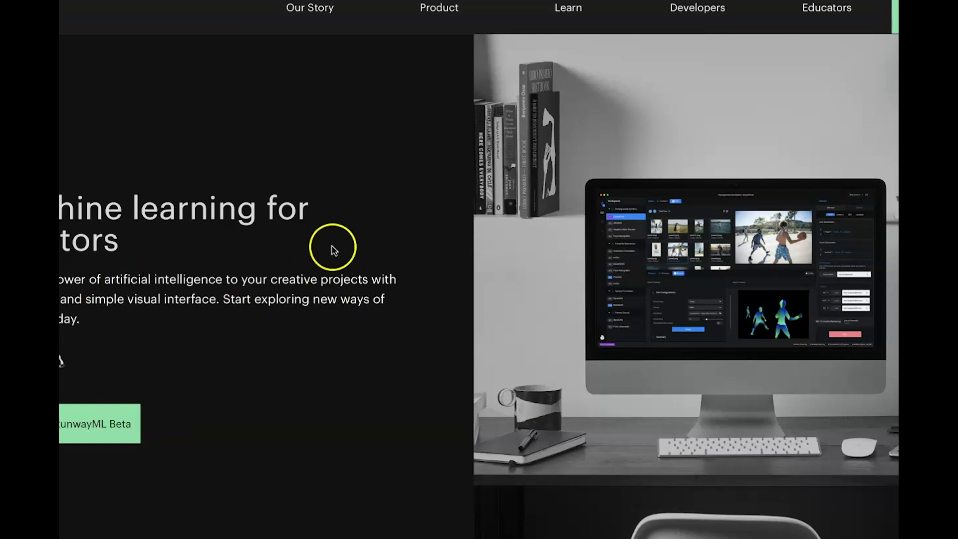
scroll(331, 250, "down", 2)
left_click(64, 349)
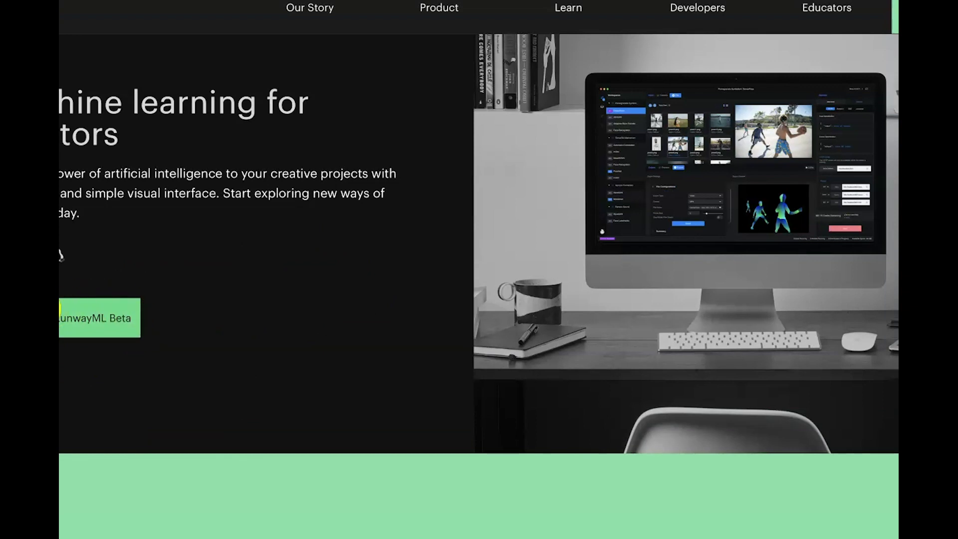
left_click(177, 260)
left_click(79, 74)
left_click(329, 312)
left_click(397, 122)
left_click(276, 137)
left_click(295, 184)
scroll(295, 184, "up", 2)
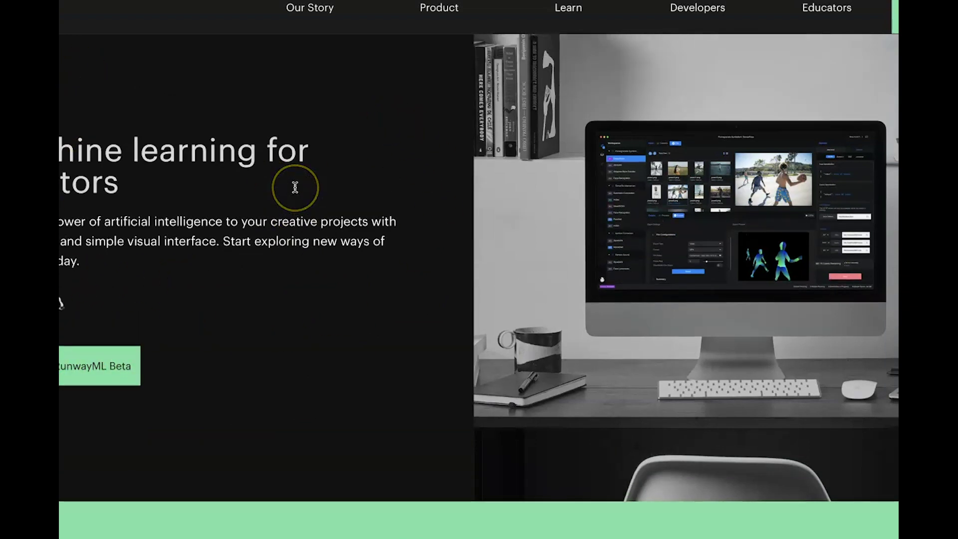
scroll(295, 187, "down", 3)
left_click(94, 322)
left_click(60, 274)
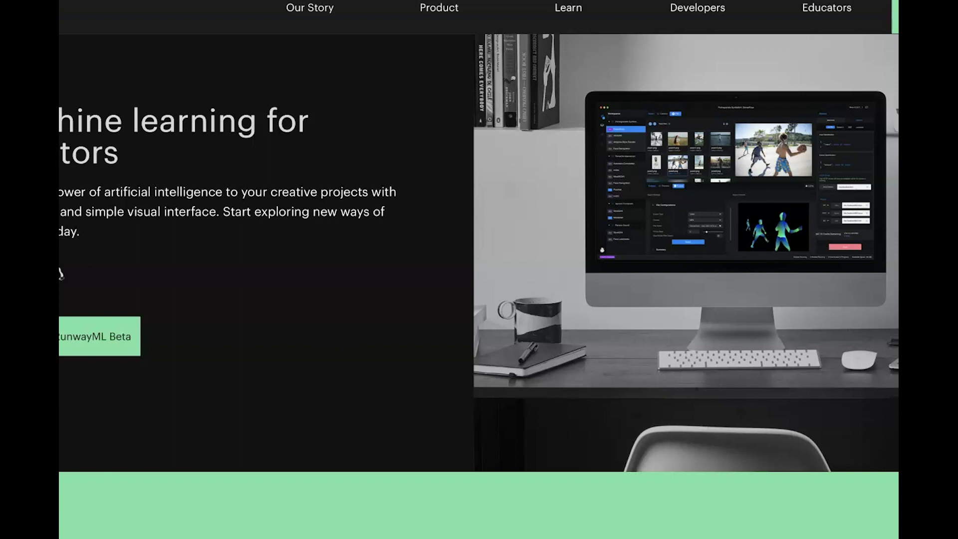
left_click(60, 273)
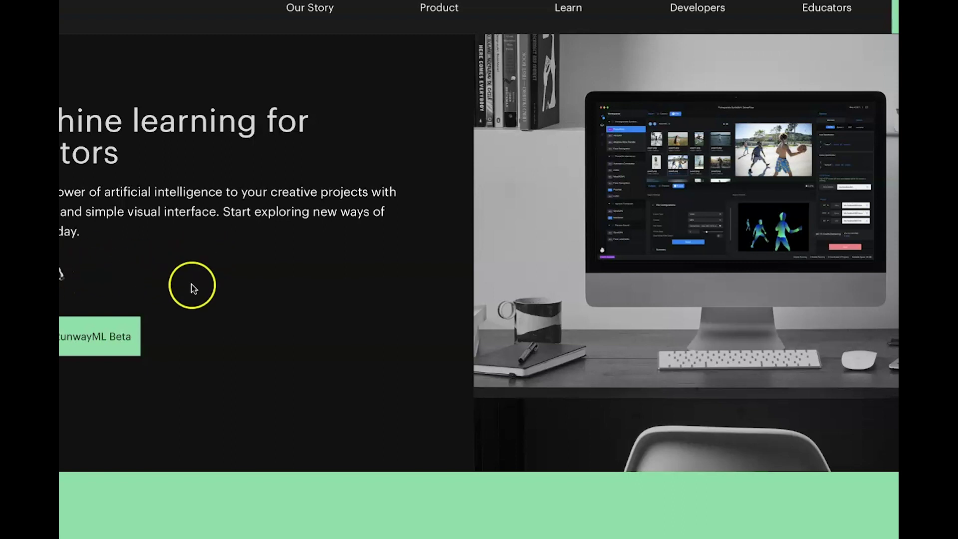
scroll(194, 288, "up", 2)
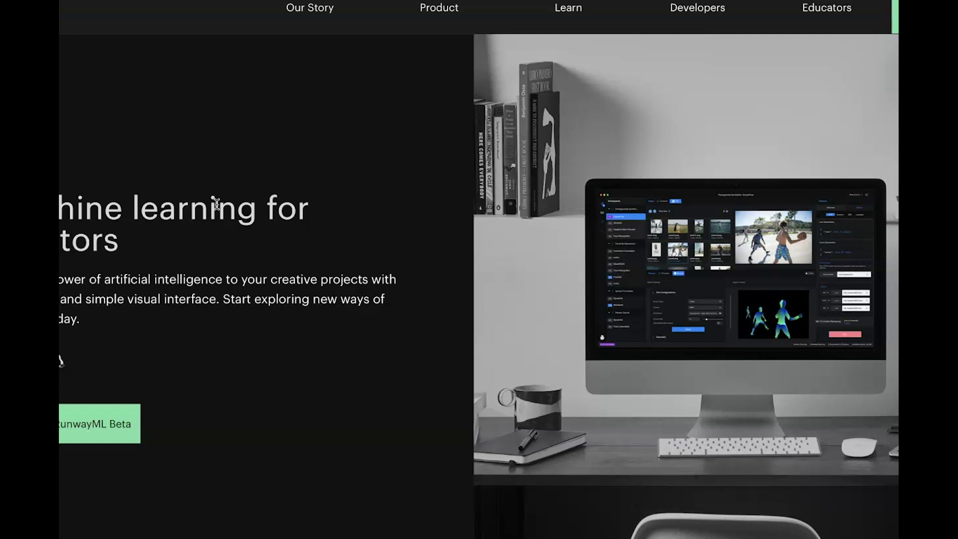
scroll(269, 259, "down", 2)
scroll(280, 282, "up", 2)
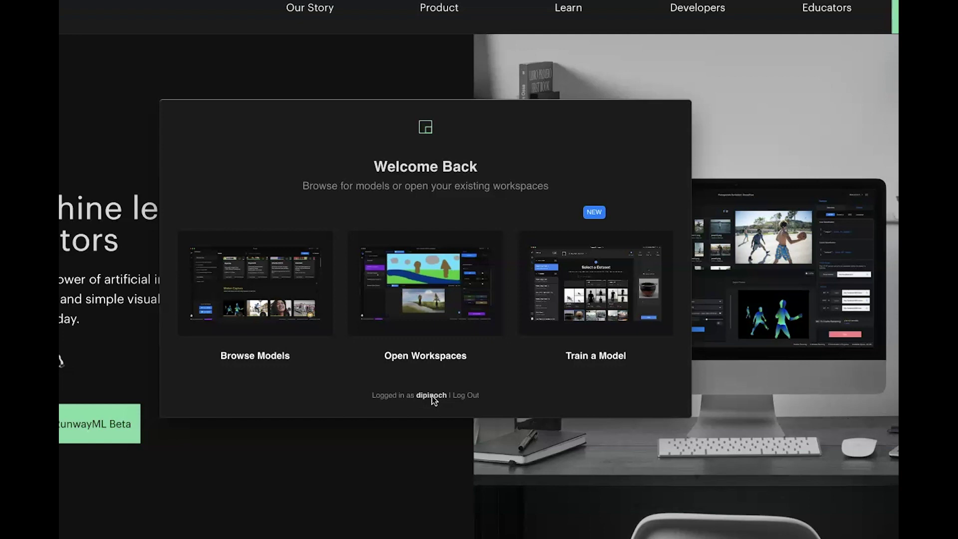
left_click_drag(392, 122, 432, 116)
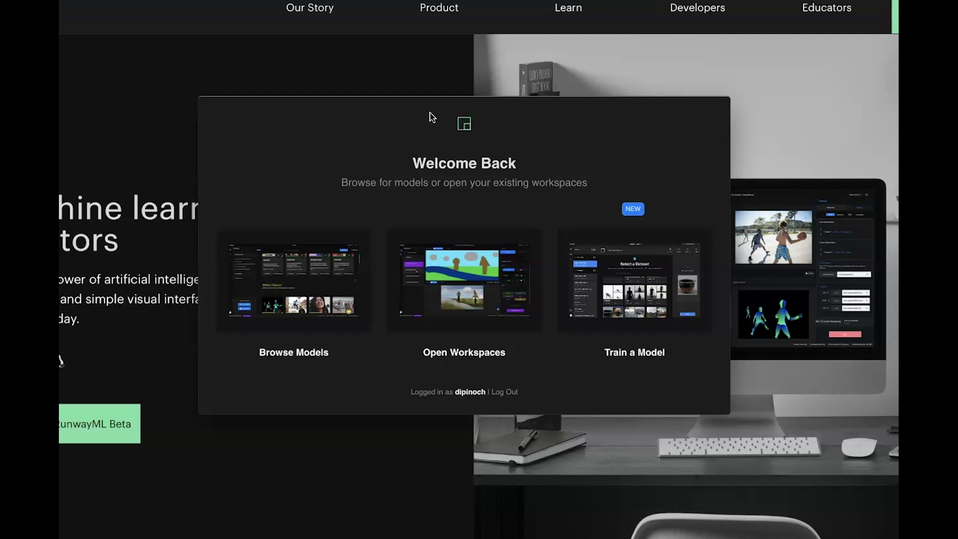
left_click(172, 118)
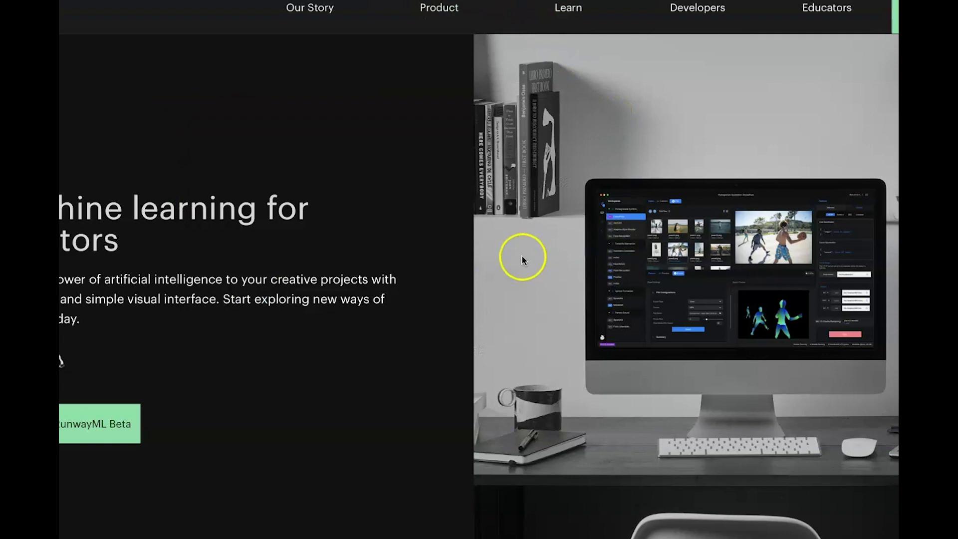
left_click(868, 536)
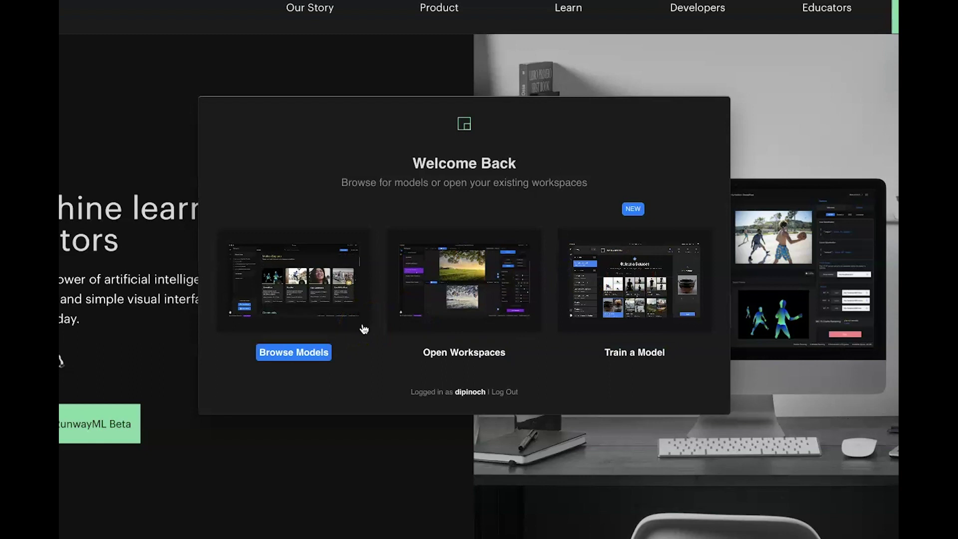
Step: Preview the Browse Models, Open Workspaces and Train a Model options, and open the model browser
left_click(293, 272)
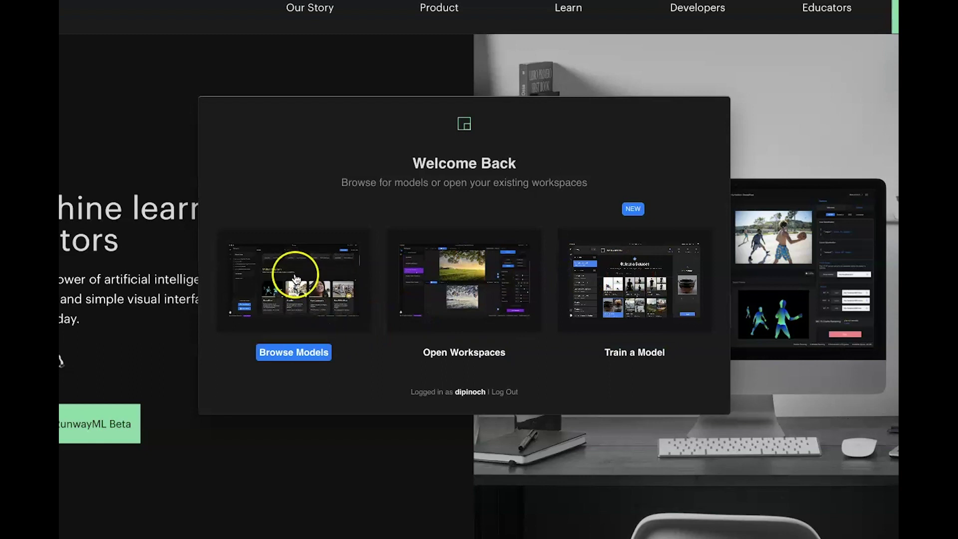
left_click(270, 299)
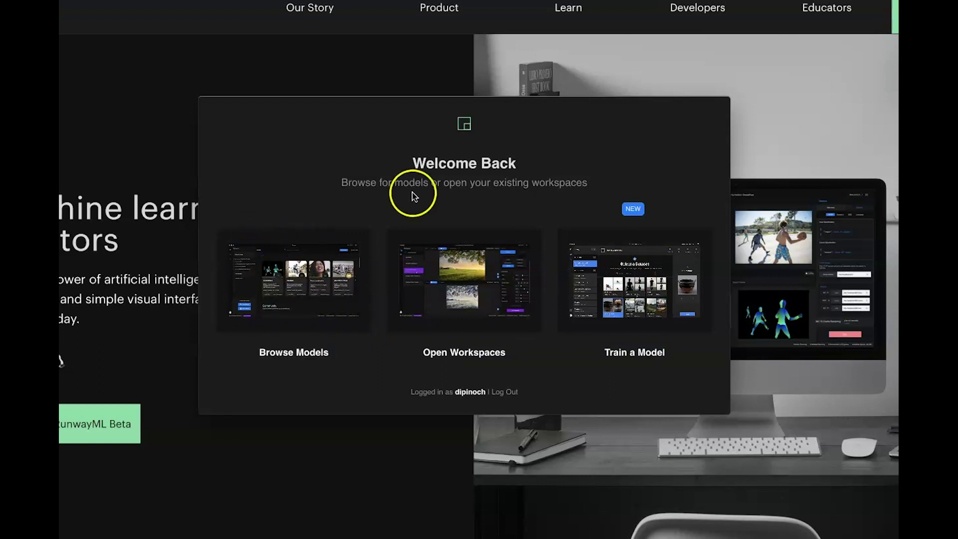
left_click(455, 280)
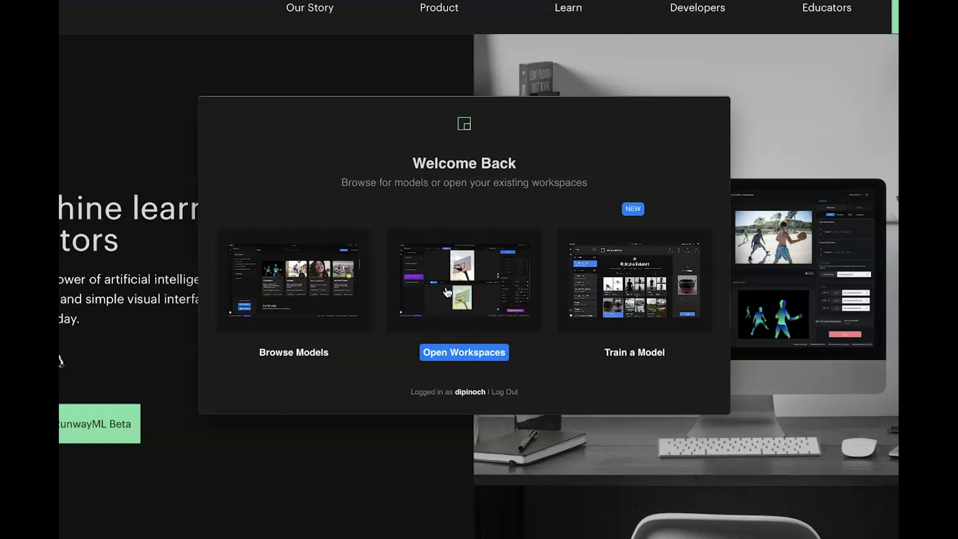
left_click(639, 282)
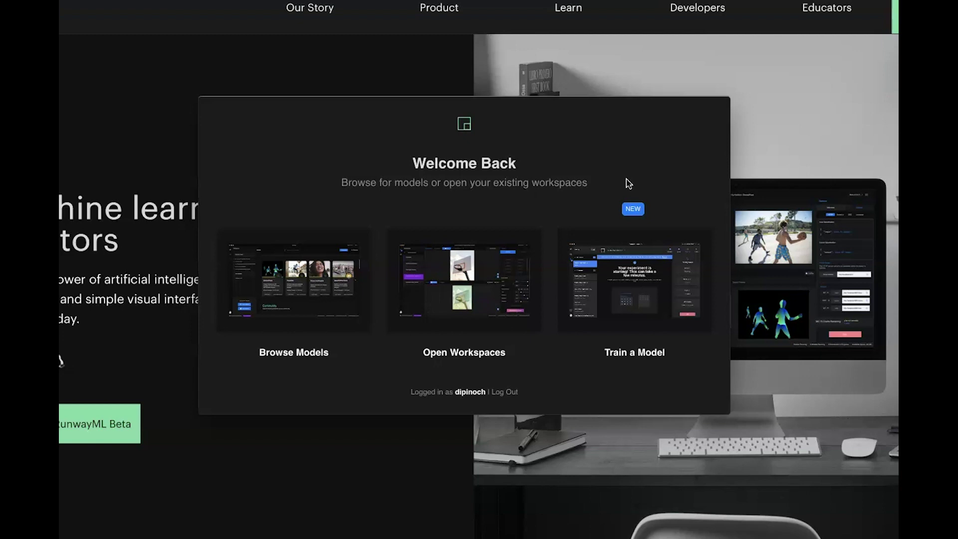
left_click_drag(567, 152, 603, 176)
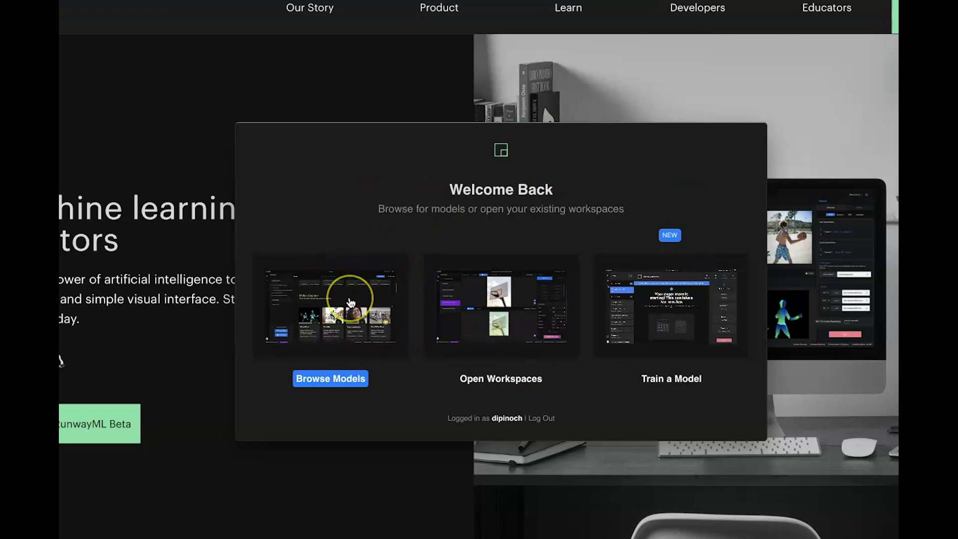
left_click(350, 302)
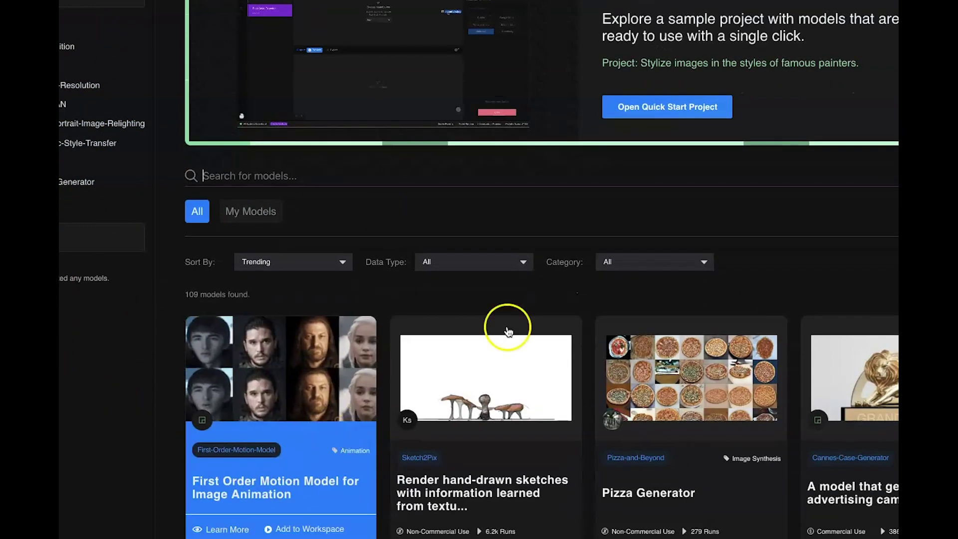
Step: Try the New and A-Z sort orders on the model list, leaving it sorted by New
scroll(545, 246, "down", 4)
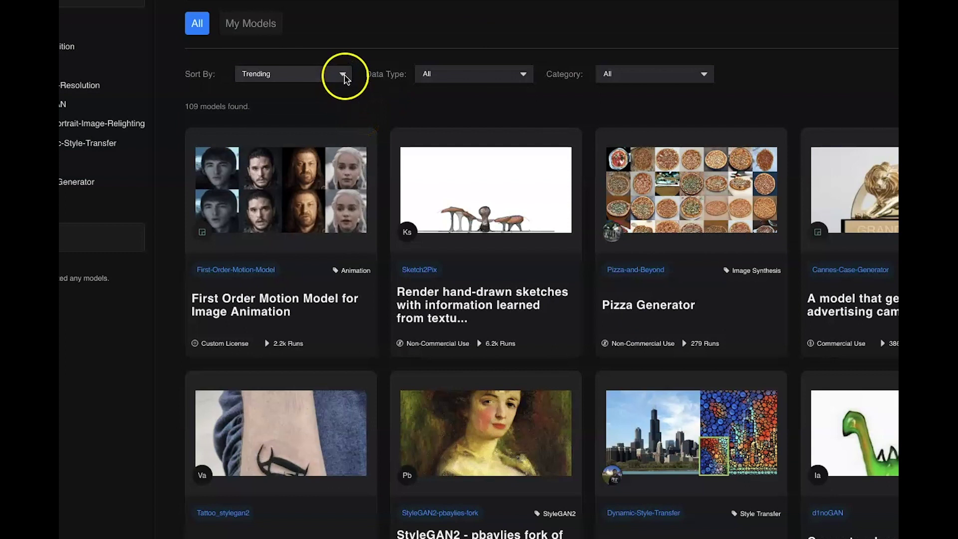
scroll(504, 159, "up", 3)
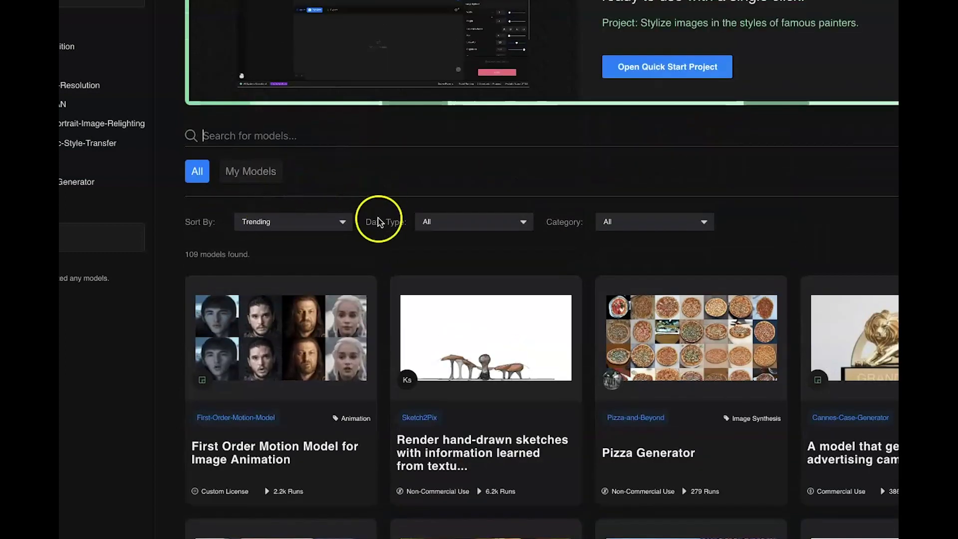
left_click(343, 223)
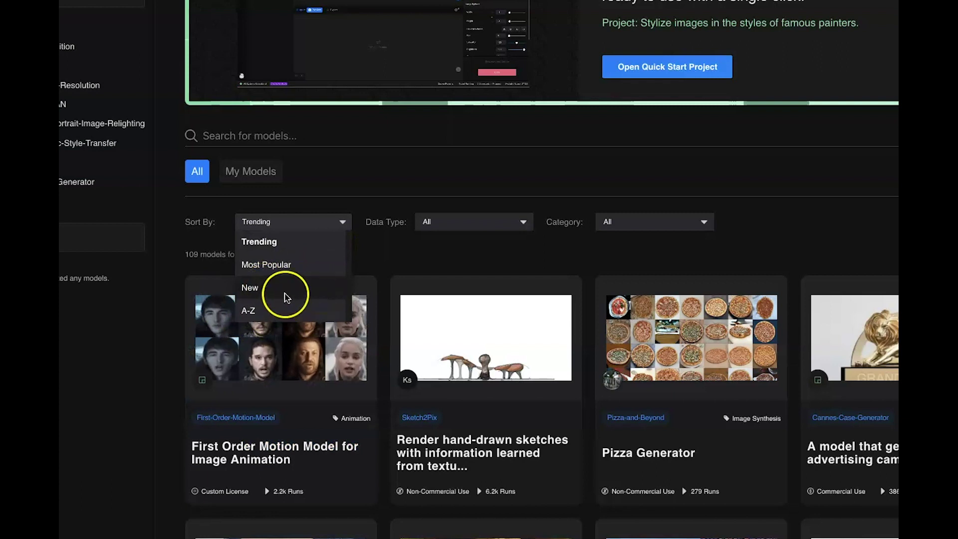
left_click(267, 287)
left_click(343, 222)
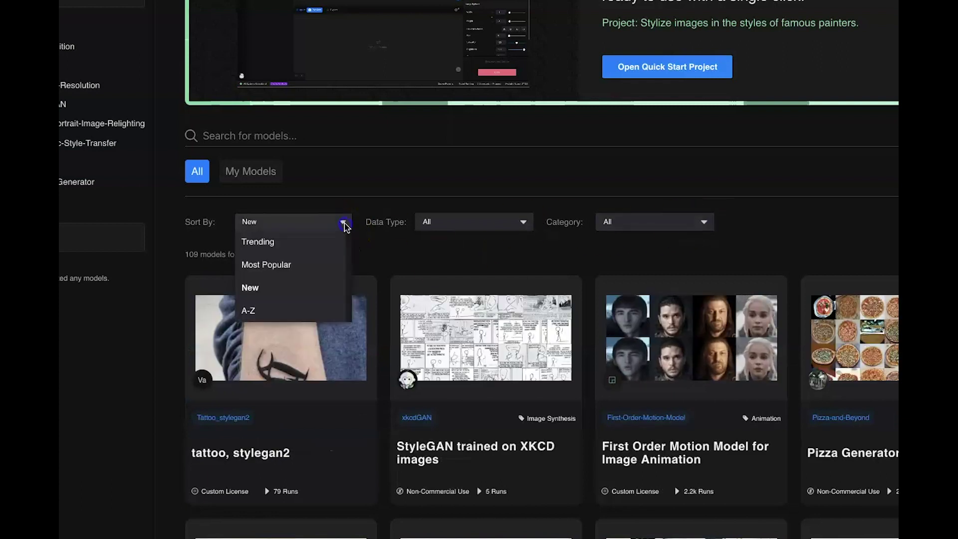
left_click(272, 309)
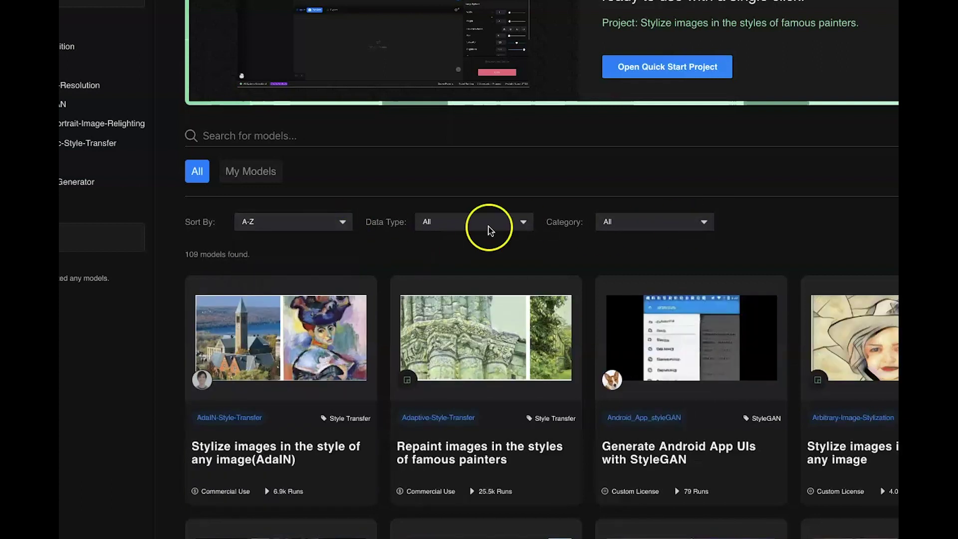
left_click(338, 221)
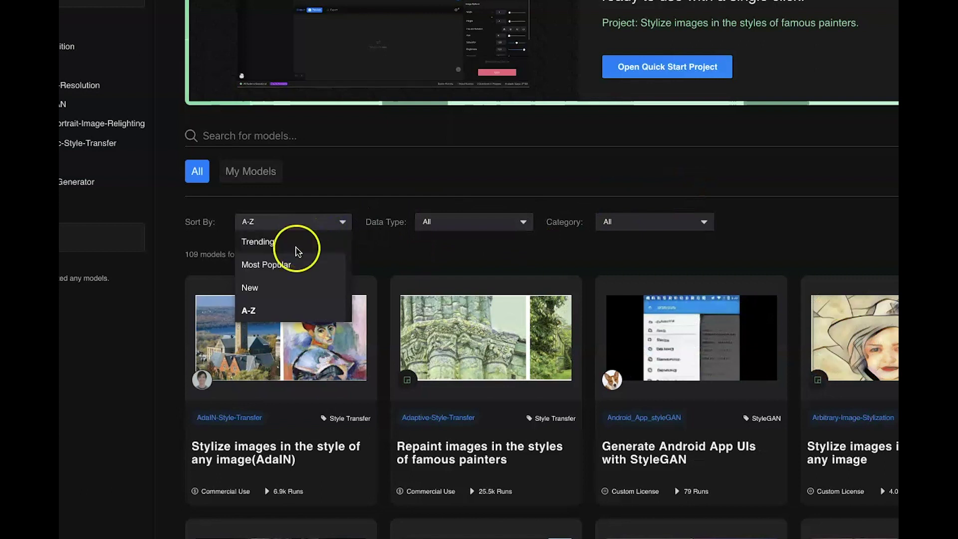
left_click(278, 292)
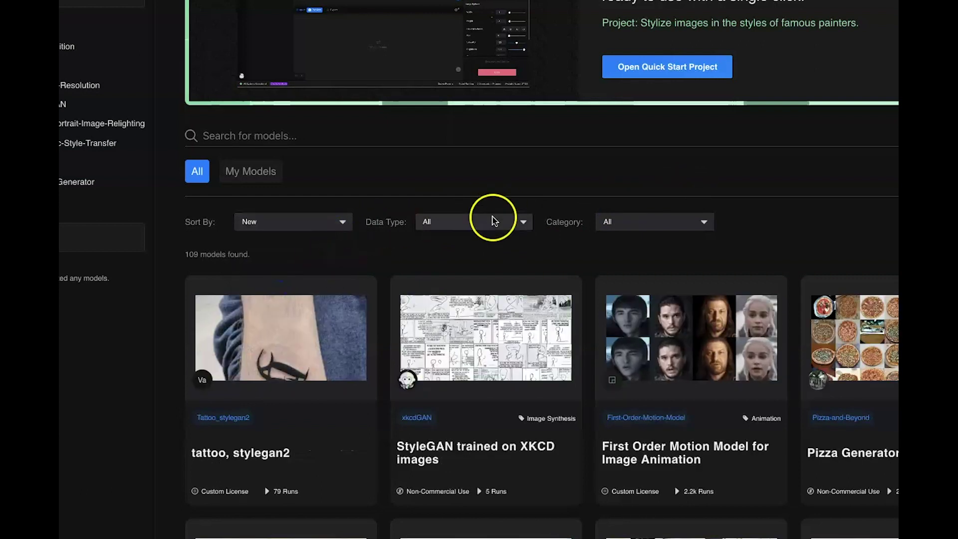
Step: Examine the Data Type filter options for the models without changing the selection
left_click(523, 223)
left_click(474, 220)
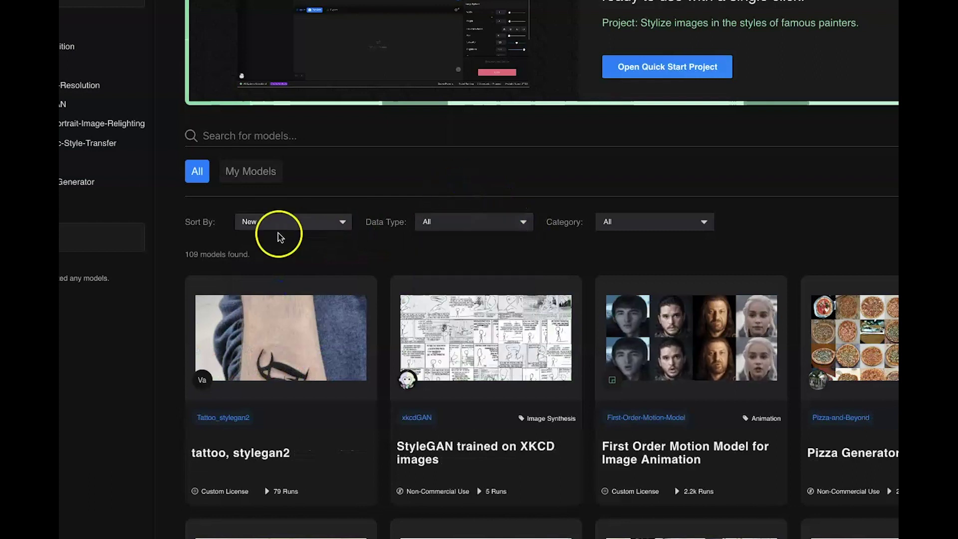
left_click(522, 225)
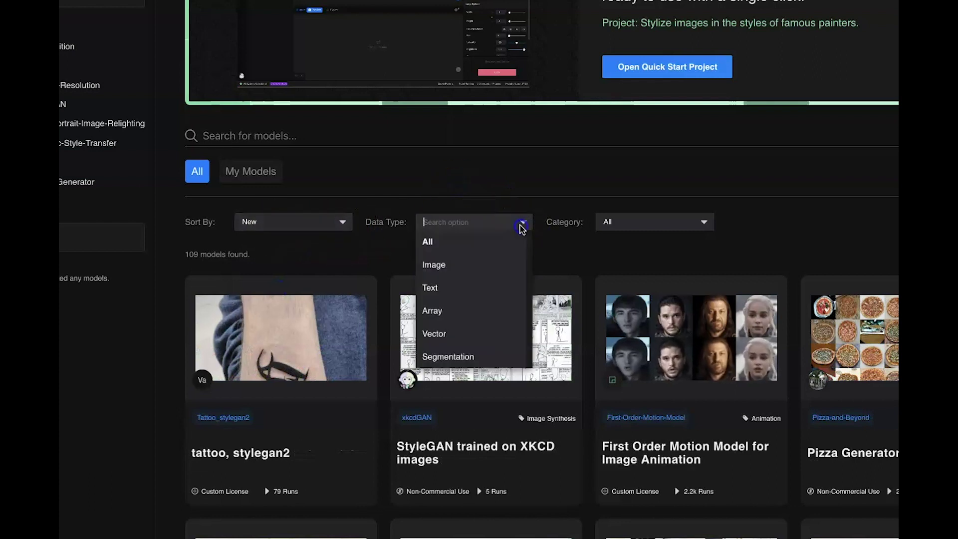
scroll(501, 327, "down", 3)
scroll(501, 326, "down", 5)
scroll(497, 299, "up", 10)
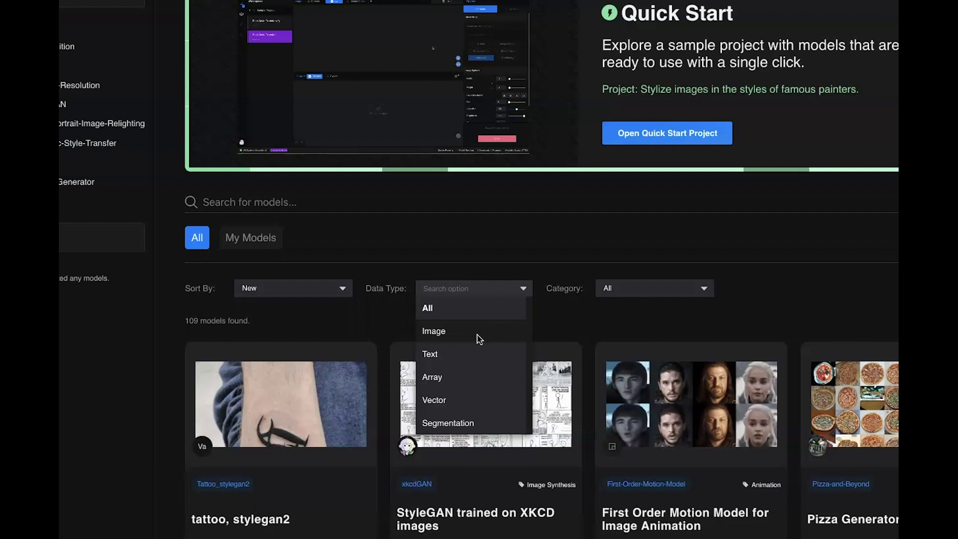
left_click(494, 225)
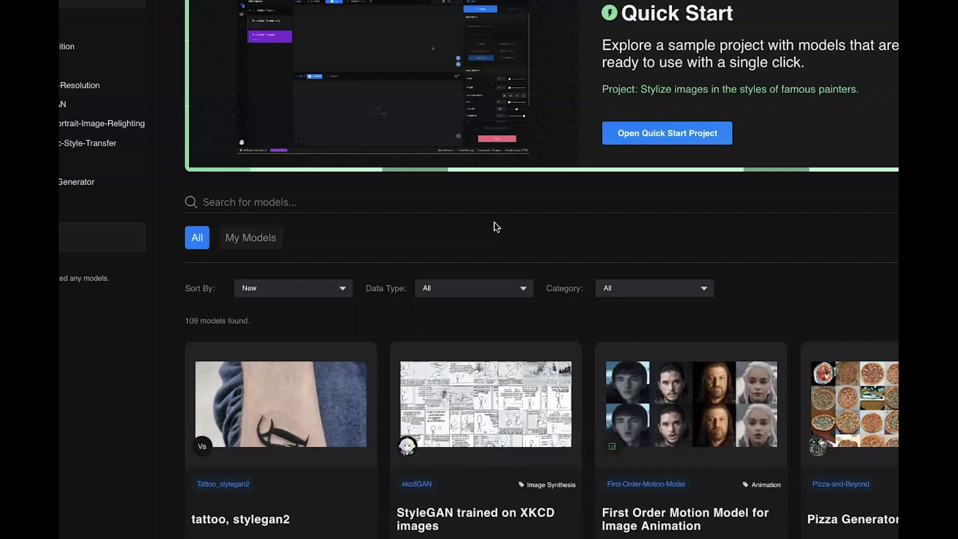
left_click(488, 228)
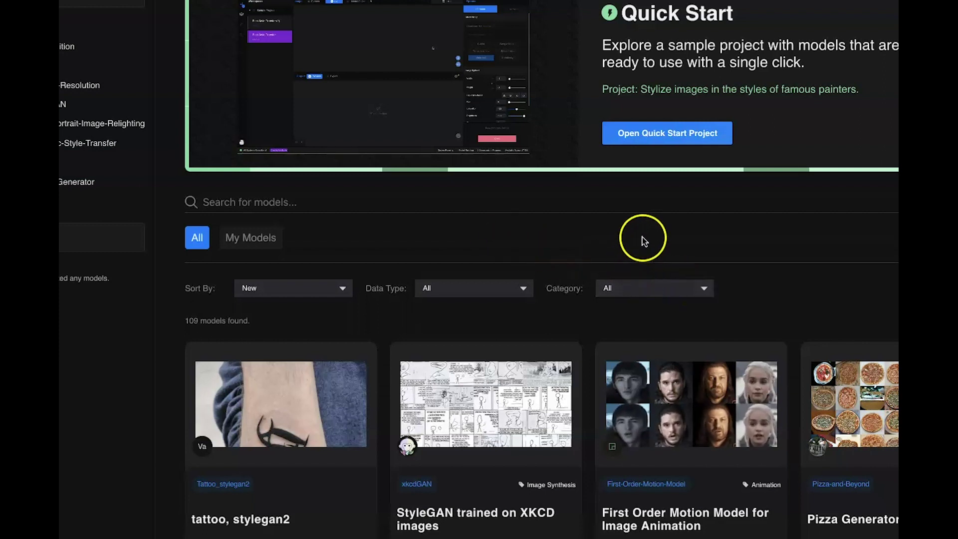
Step: Examine the Category filter options for the models, keeping All selected
left_click(655, 283)
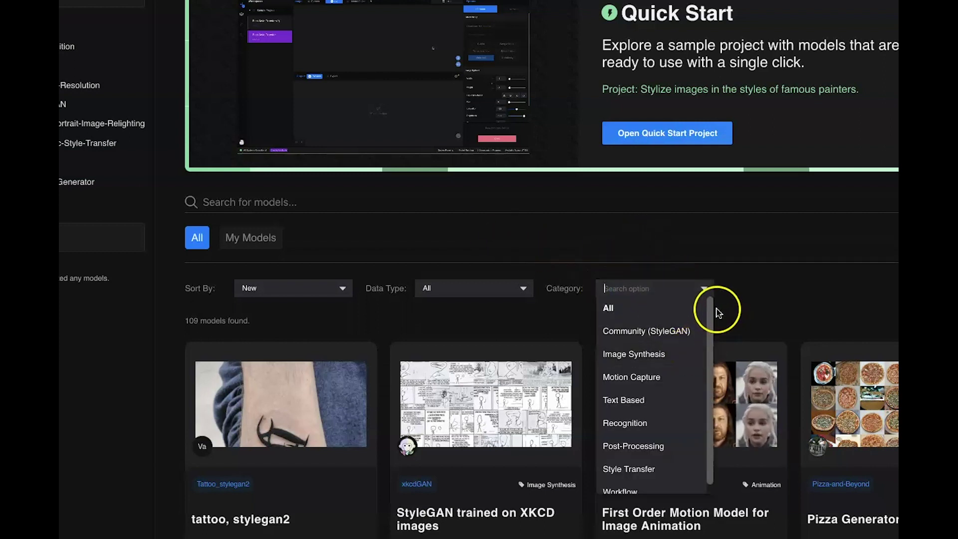
left_click_drag(716, 308, 713, 324)
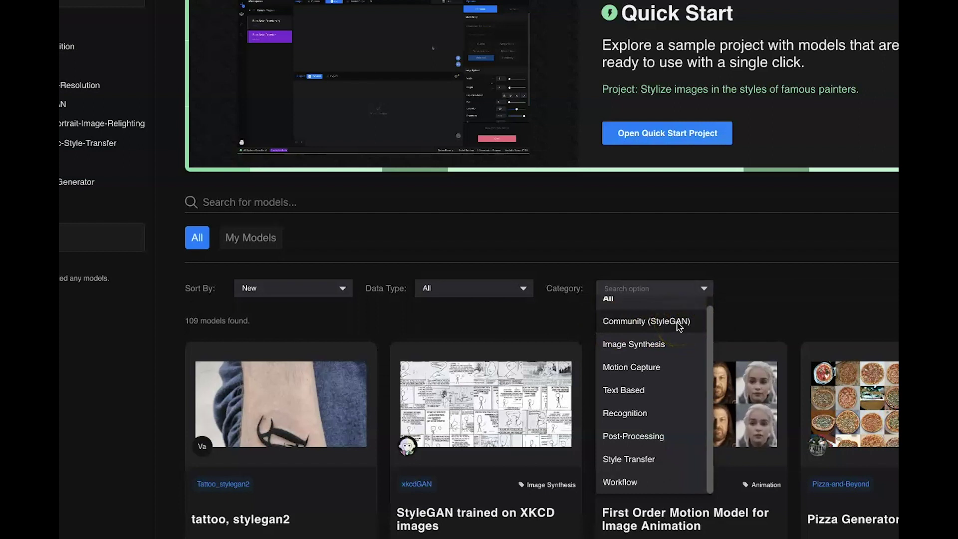
left_click_drag(678, 344, 647, 460)
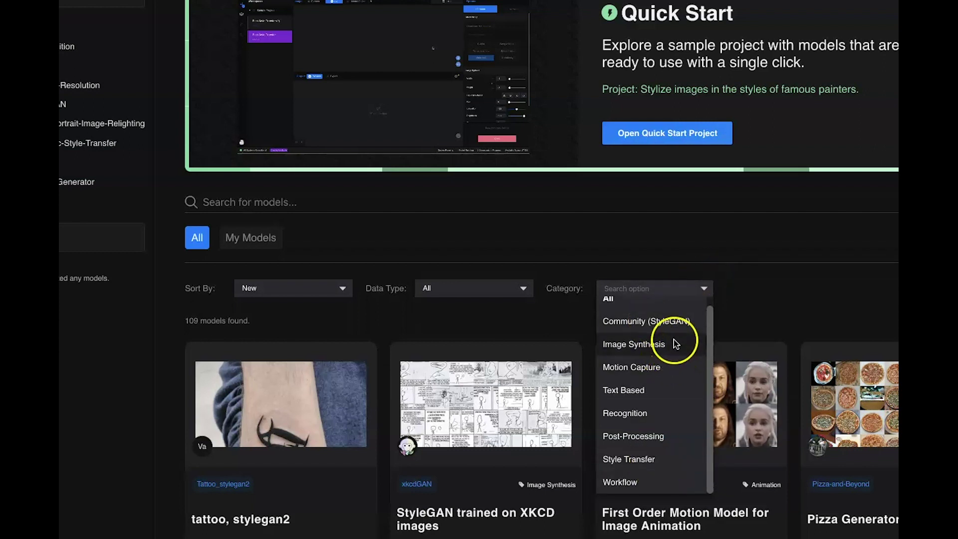
left_click(732, 287)
Step: Look through the model cards in the library sorted by New, down to the TransformerXL text generation model
scroll(532, 475, "down", 1)
scroll(532, 474, "down", 10)
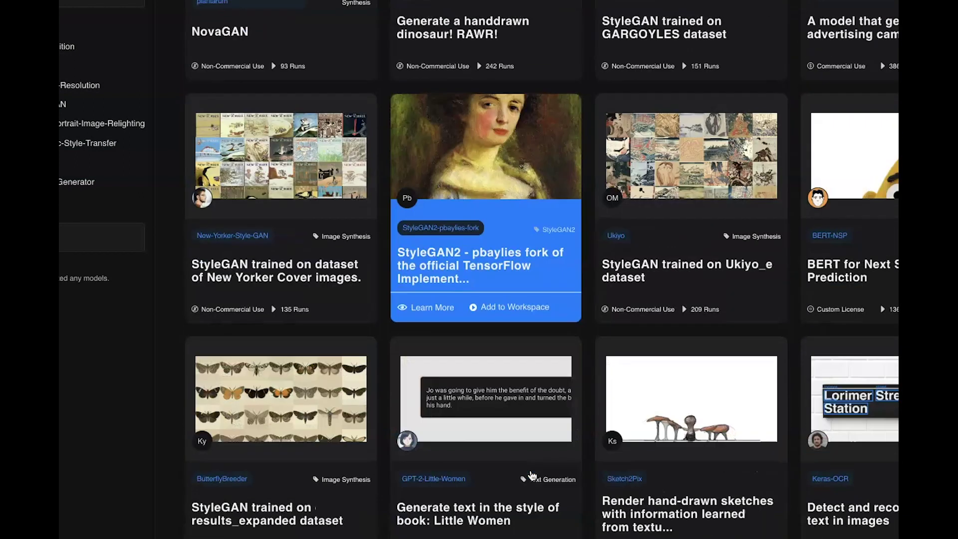
scroll(582, 436, "up", 7)
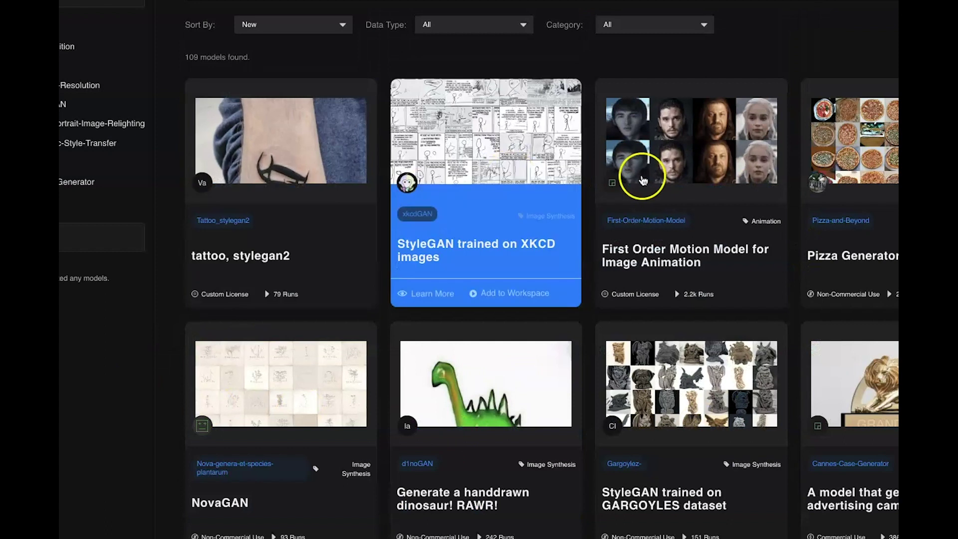
mouse_move(885, 90)
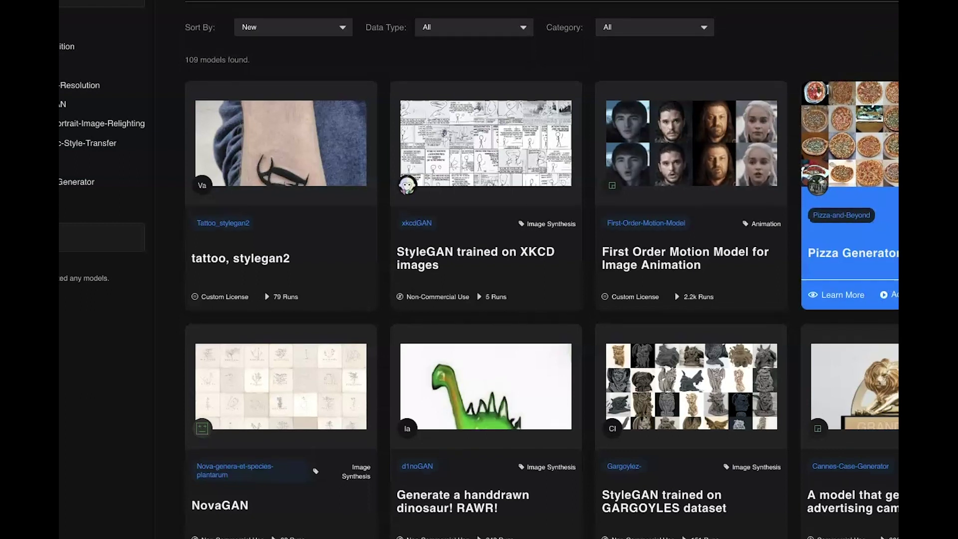
scroll(542, 269, "down", 1)
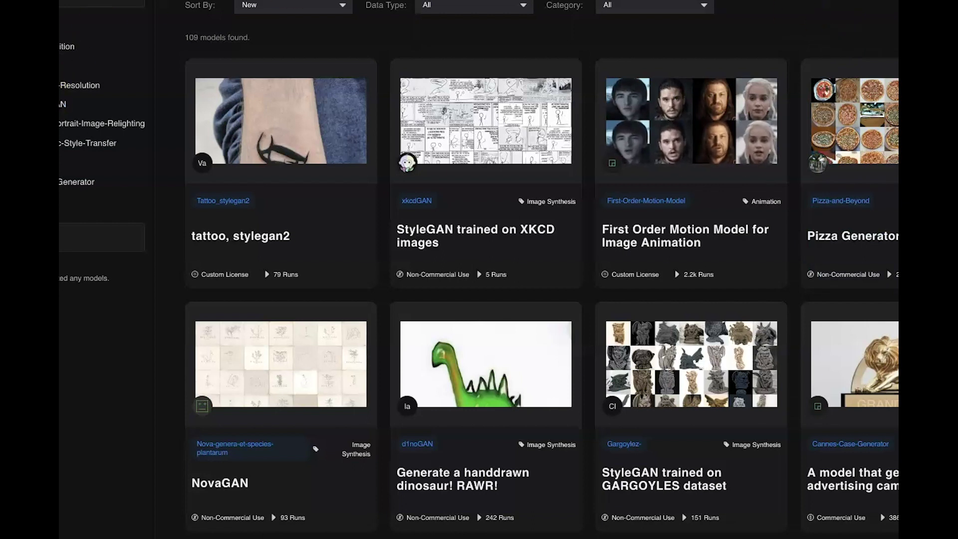
mouse_move(823, 87)
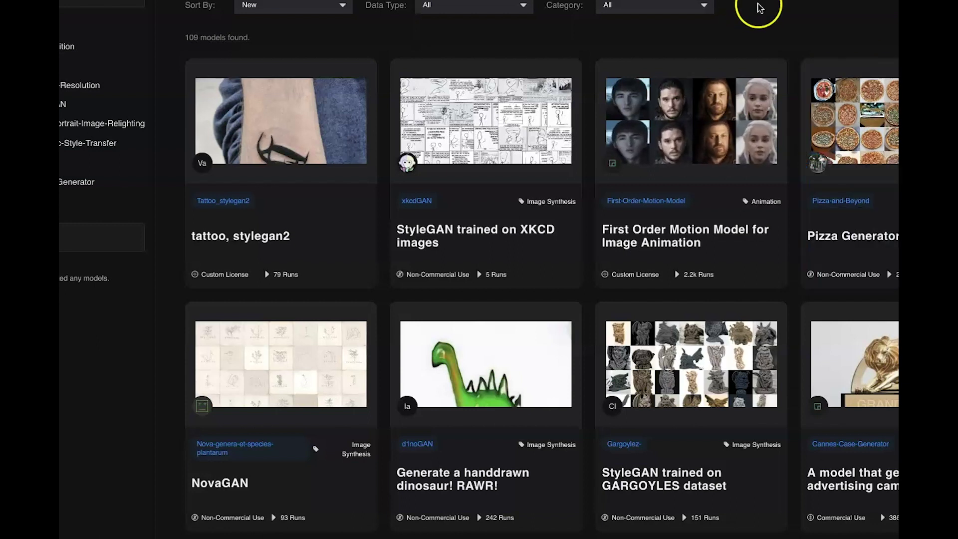
scroll(577, 369, "down", 2)
scroll(577, 369, "down", 15)
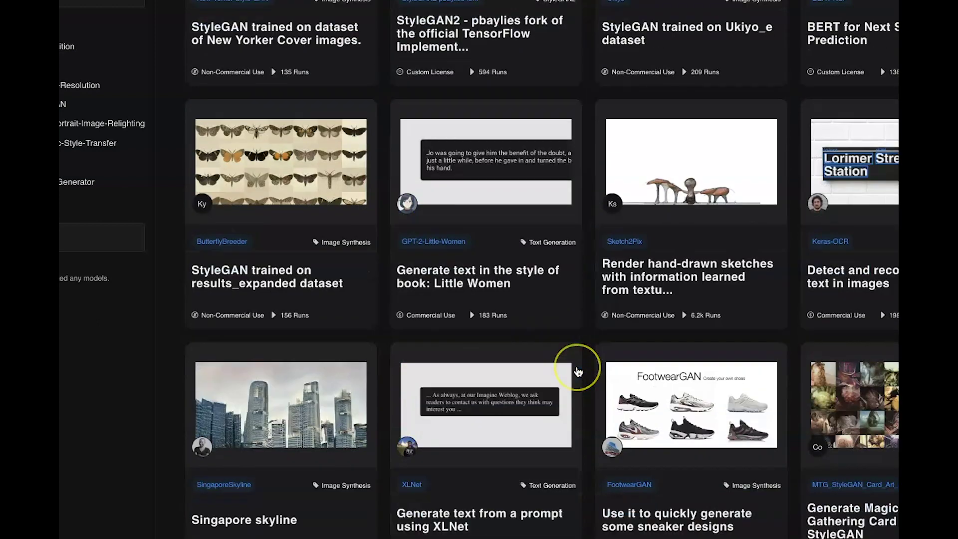
scroll(577, 369, "down", 5)
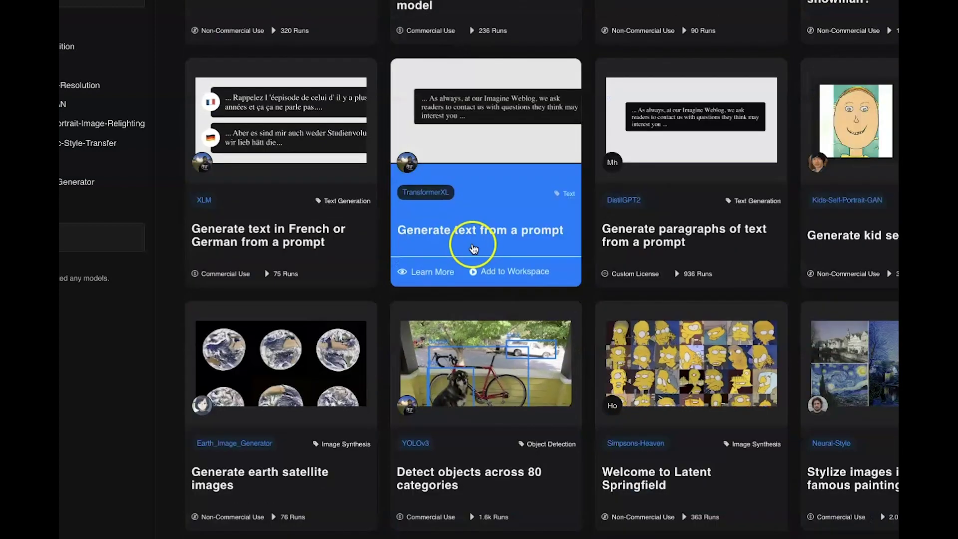
Step: Open the TransformerXL model's details and review its attributions, characteristics, keywords, and code and paper links
left_click(406, 271)
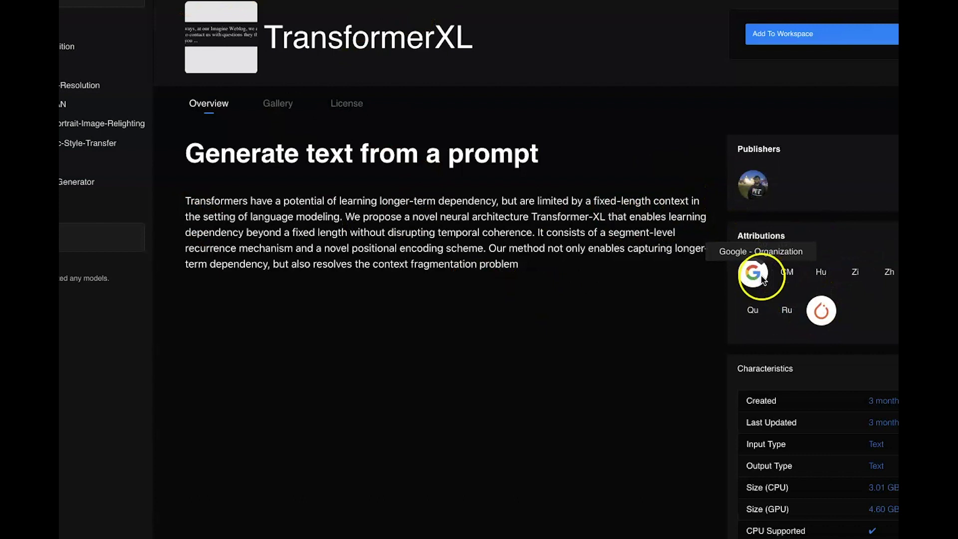
scroll(609, 347, "down", 8)
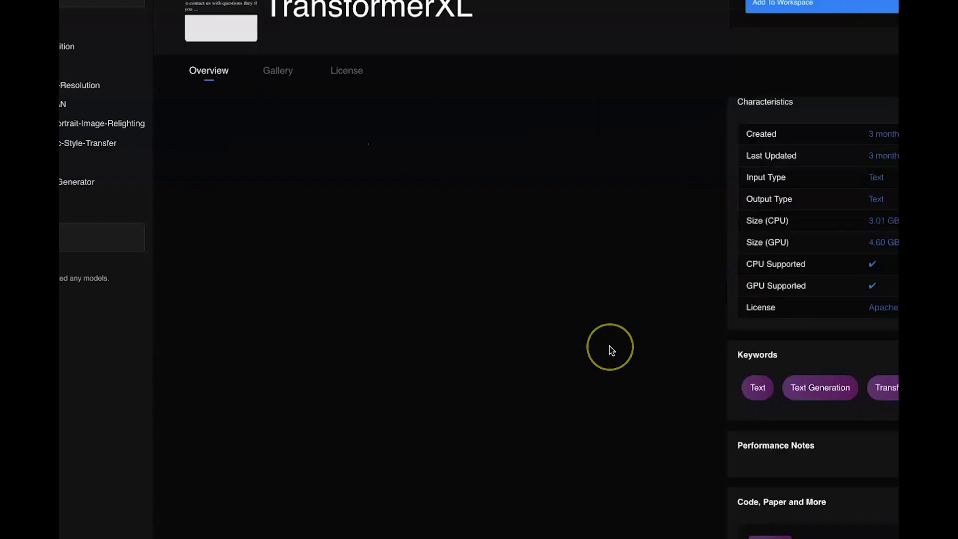
scroll(610, 346, "up", 5)
scroll(609, 346, "up", 3)
scroll(609, 346, "down", 3)
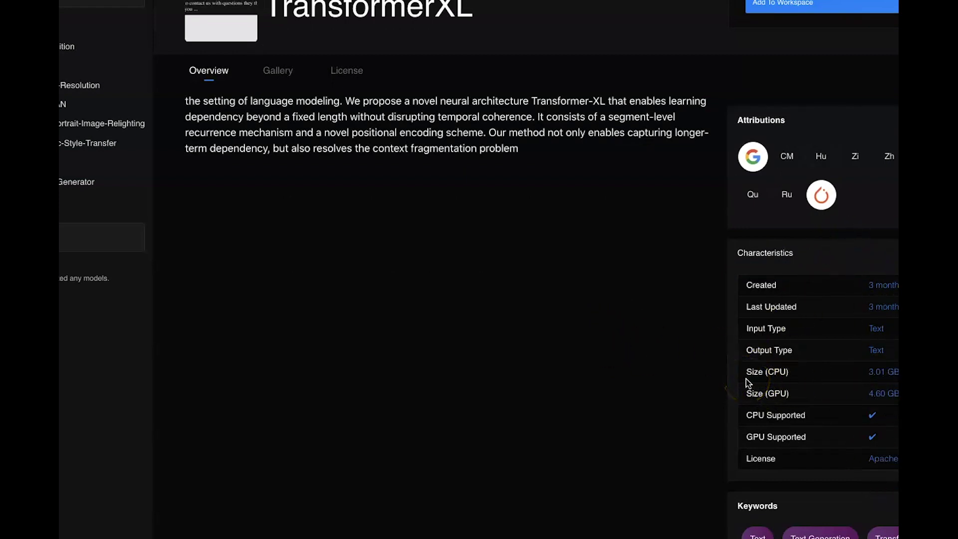
scroll(703, 363, "down", 5)
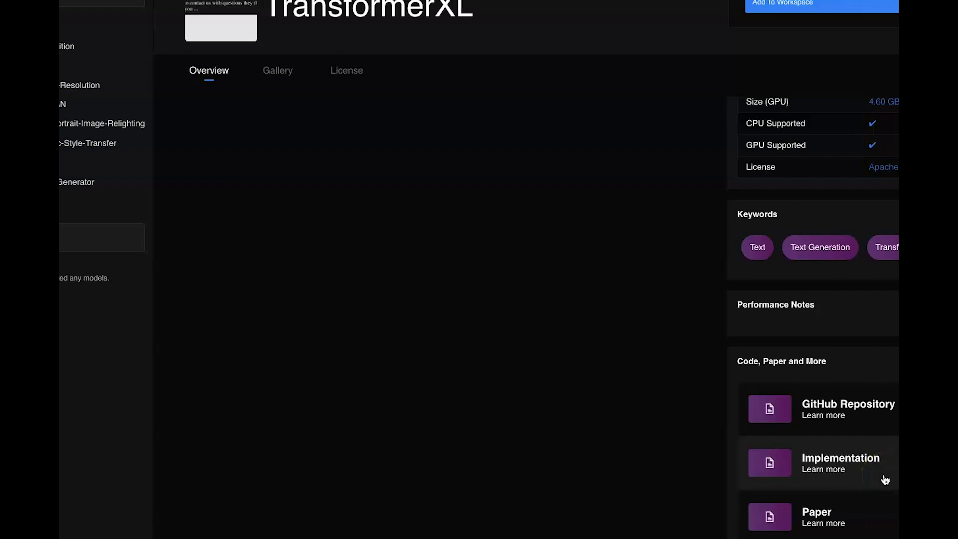
left_click(838, 534)
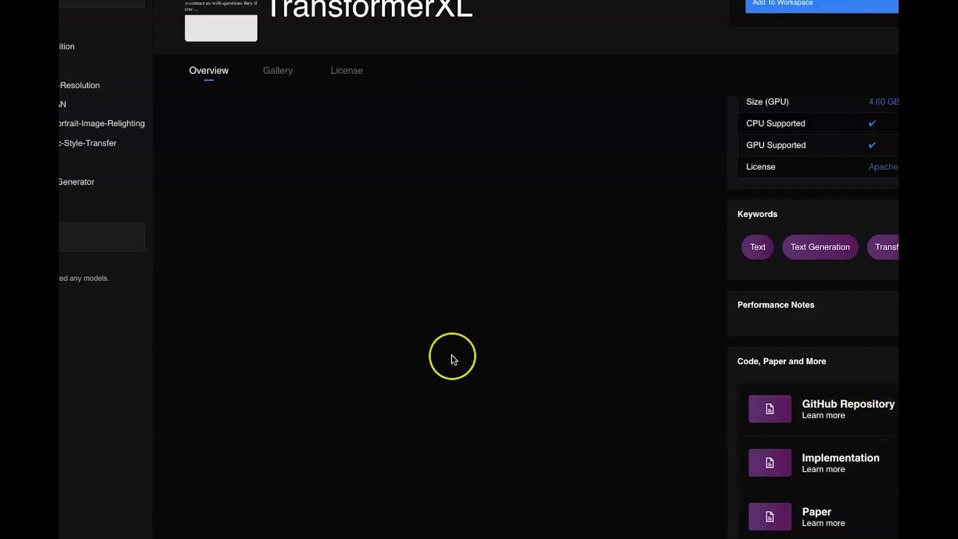
Step: Check the gallery of the TransformerXL model and return to the model library
scroll(451, 358, "up", 5)
left_click(288, 104)
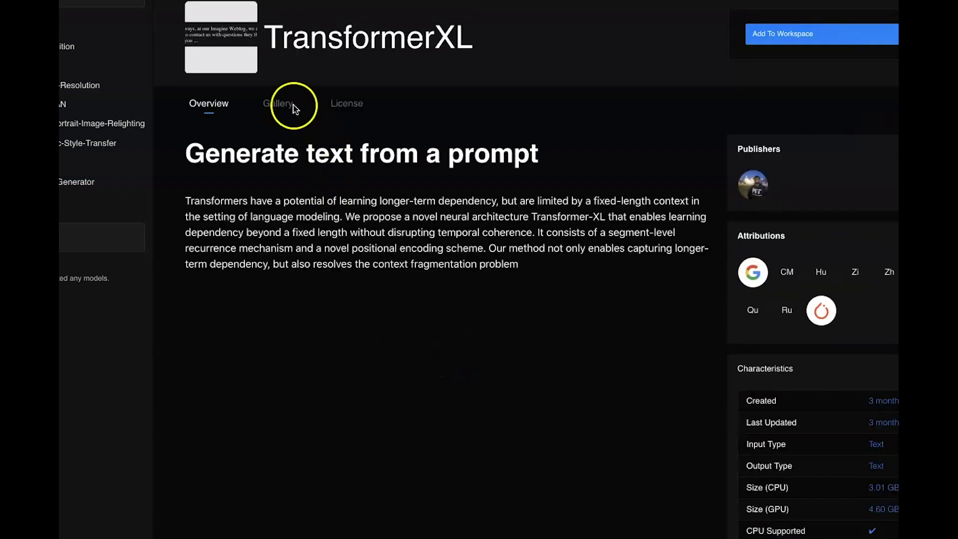
left_click(208, 106)
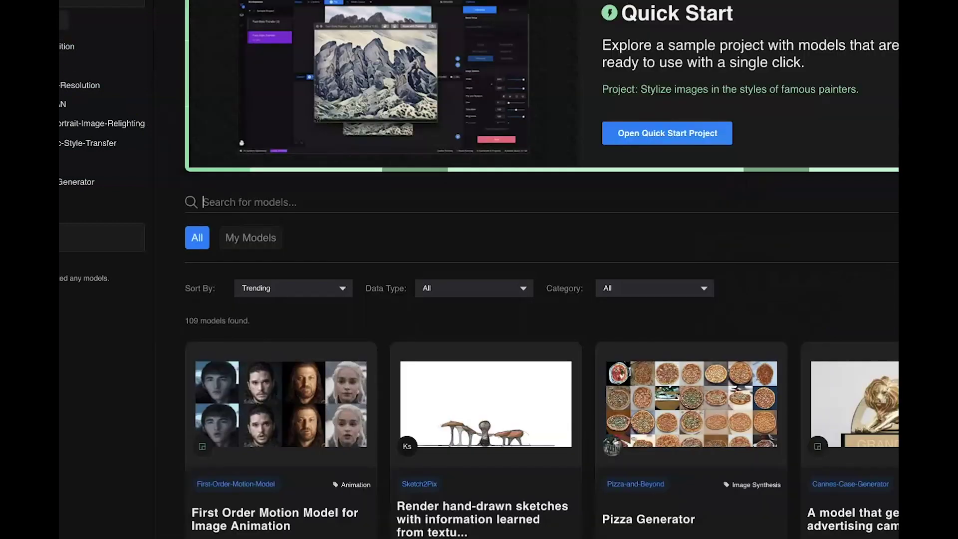
Step: Look through the model cards sorted by Trending, down to the edge detection and Simpsons-Heaven models
scroll(557, 336, "down", 6)
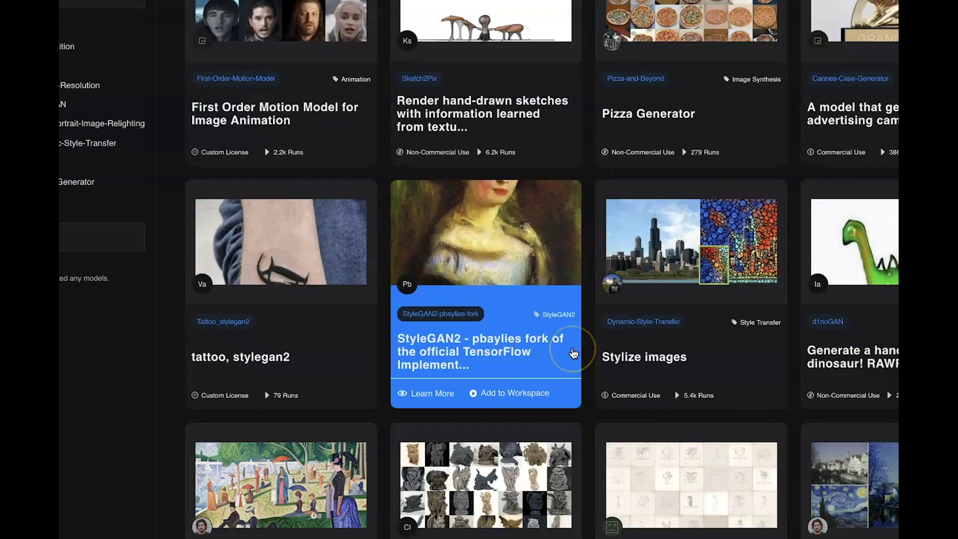
scroll(573, 353, "up", 5)
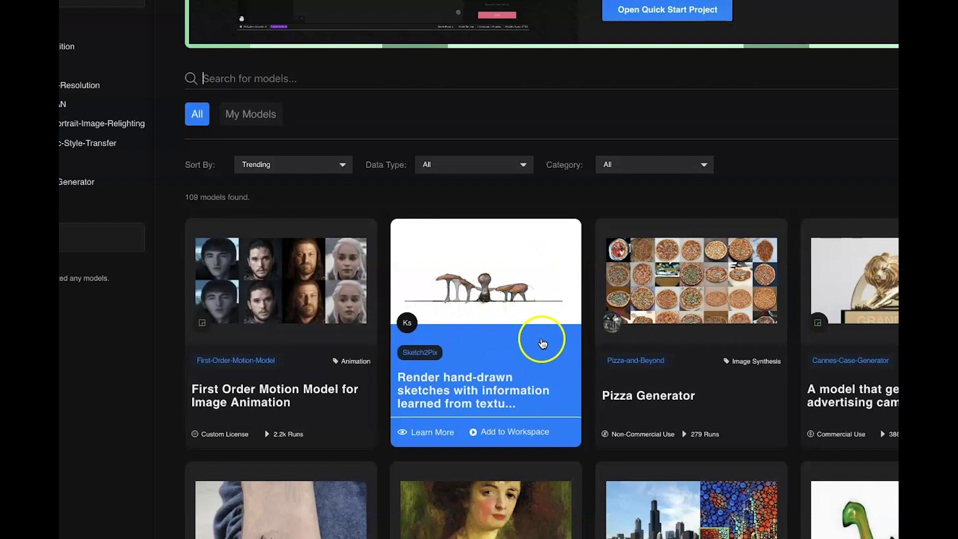
scroll(538, 382, "down", 2)
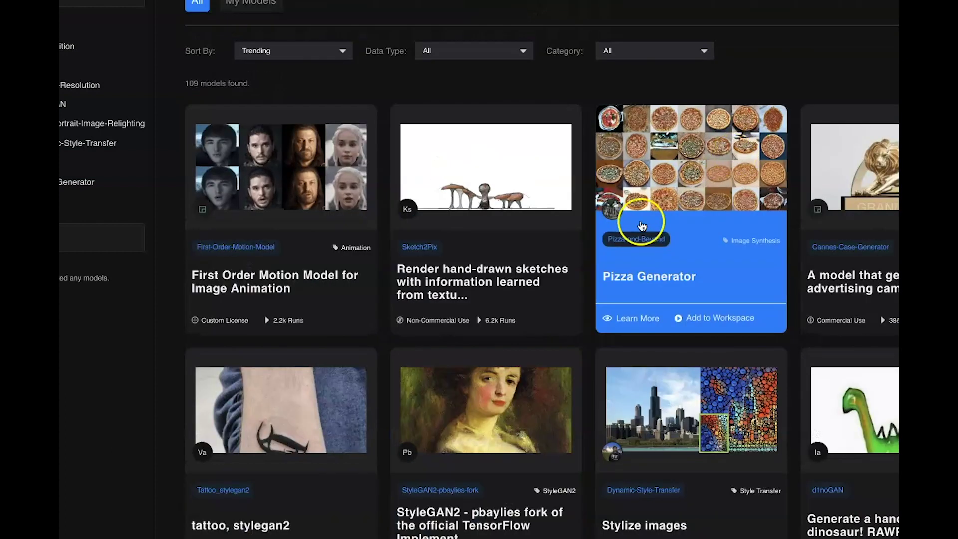
scroll(664, 243, "down", 8)
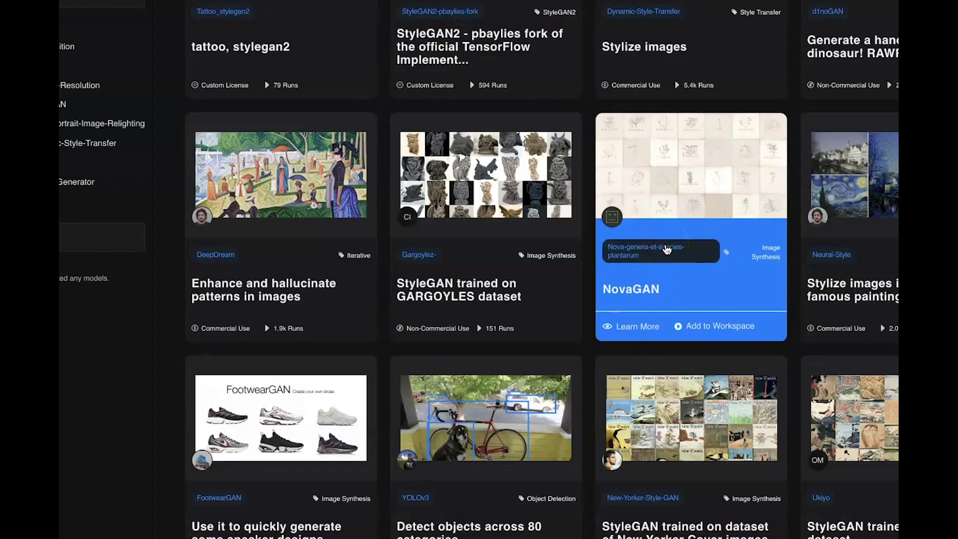
scroll(667, 249, "down", 11)
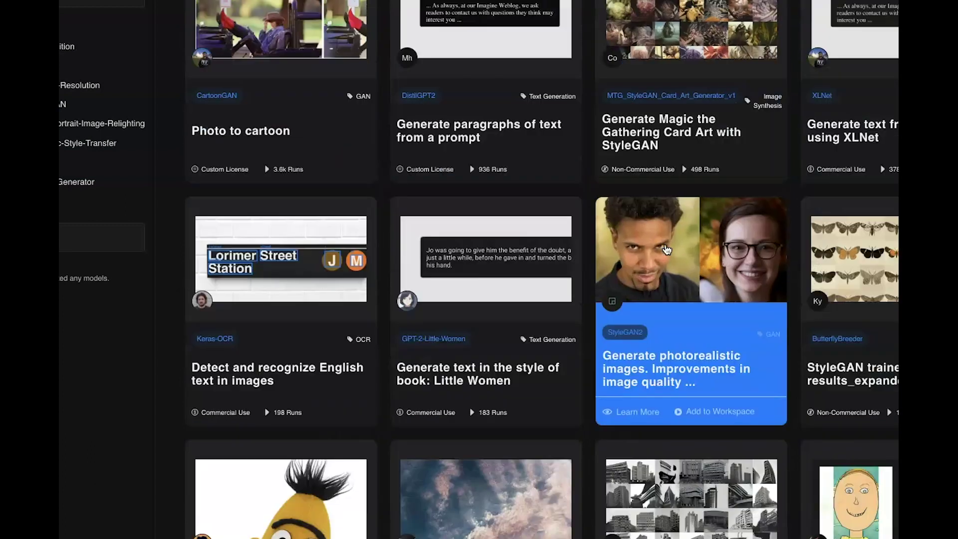
scroll(667, 249, "down", 9)
scroll(666, 249, "up", 2)
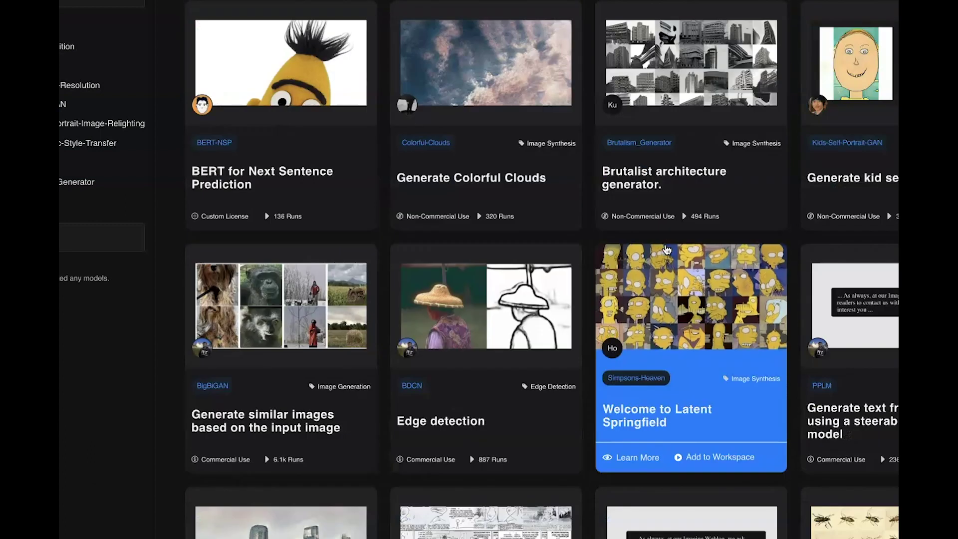
Step: Add the BDCN edge detection model to the Nut Romanticism workspace and return to the model library
scroll(567, 357, "down", 2)
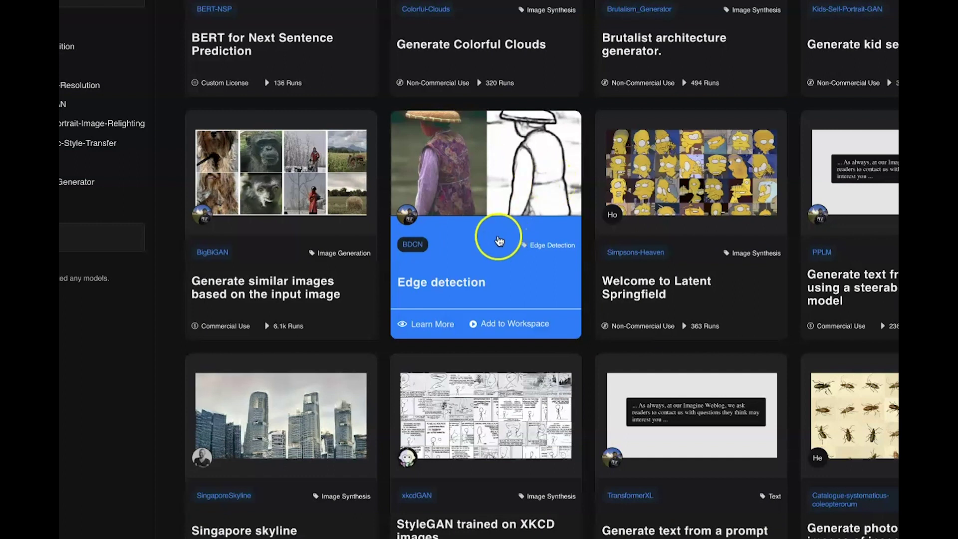
left_click(437, 294)
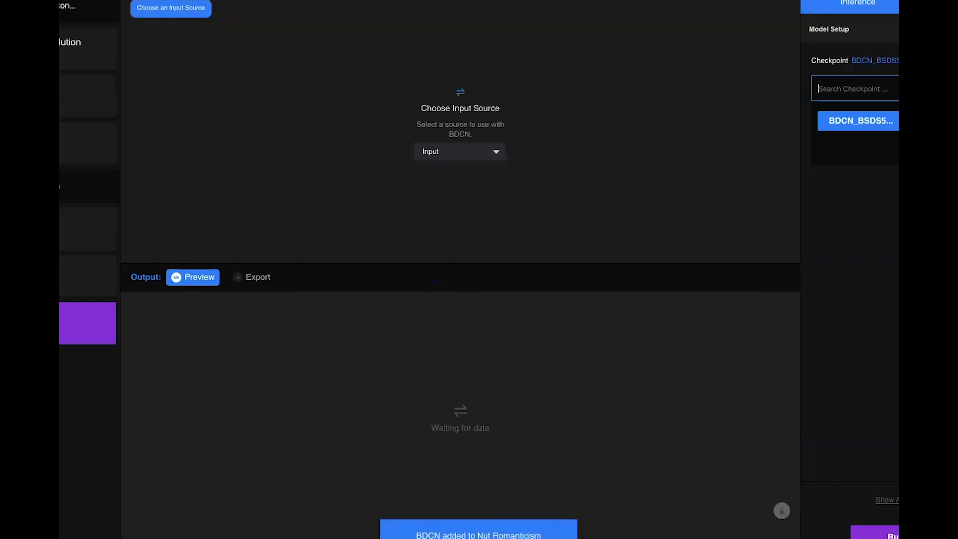
key("alt+Left")
Step: Open the BDCN edge detection model's details, read its description and view its gallery
scroll(481, 396, "down", 10)
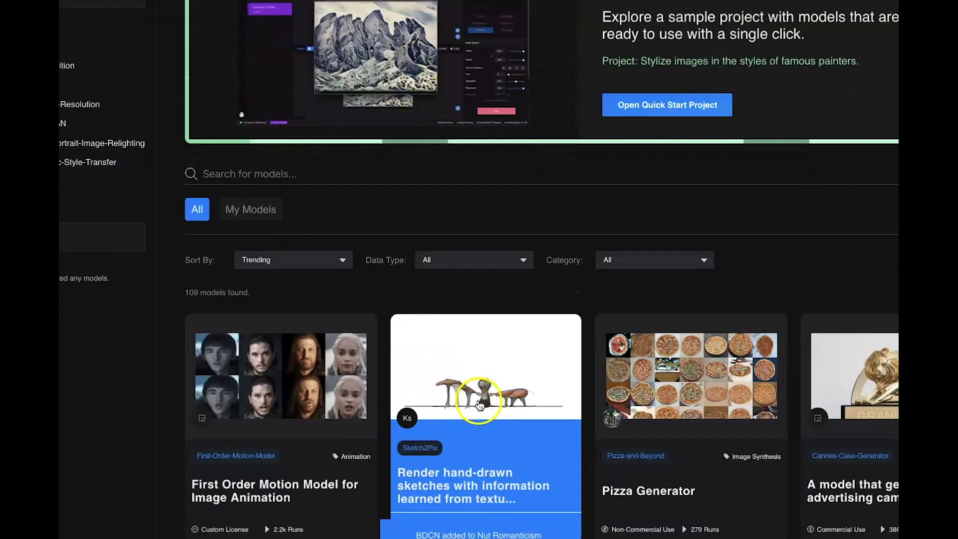
scroll(480, 405, "down", 6)
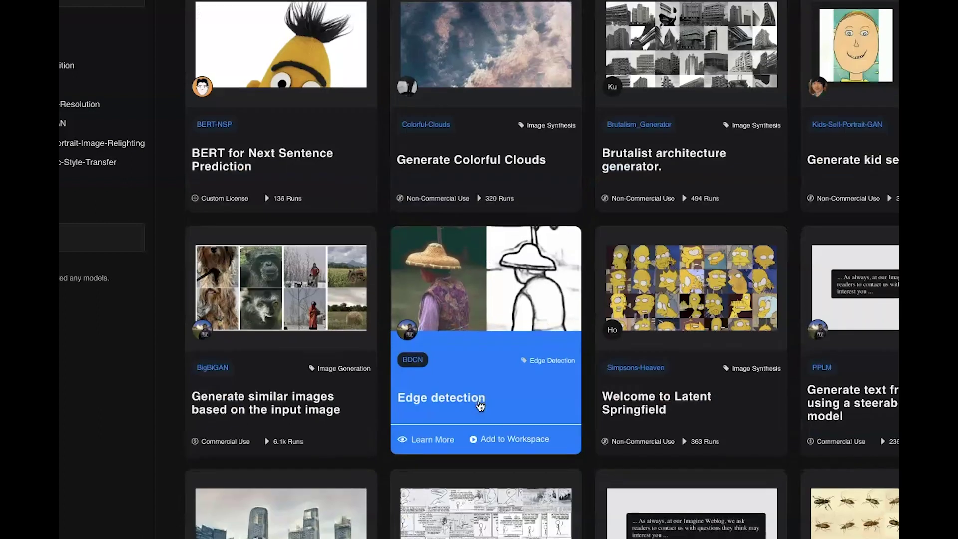
left_click(420, 344)
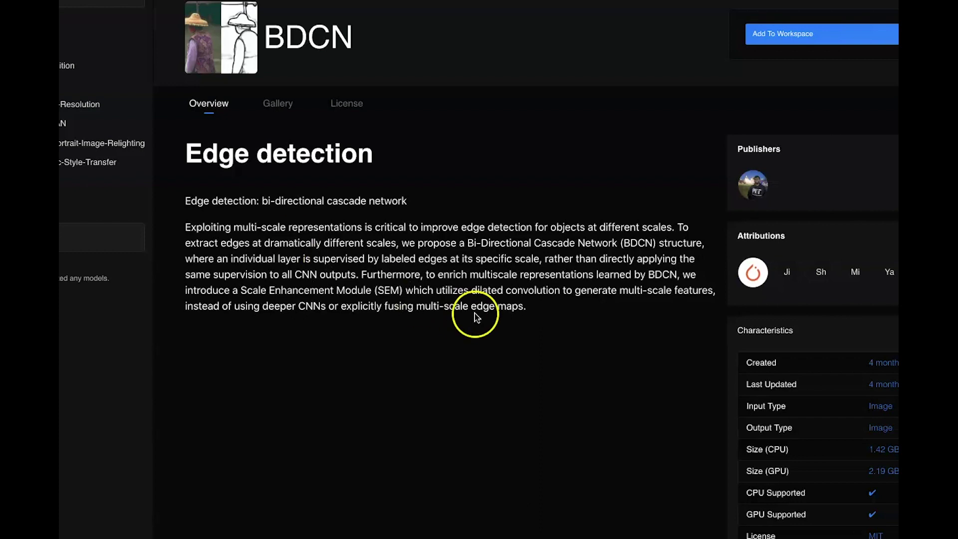
left_click_drag(186, 227, 523, 303)
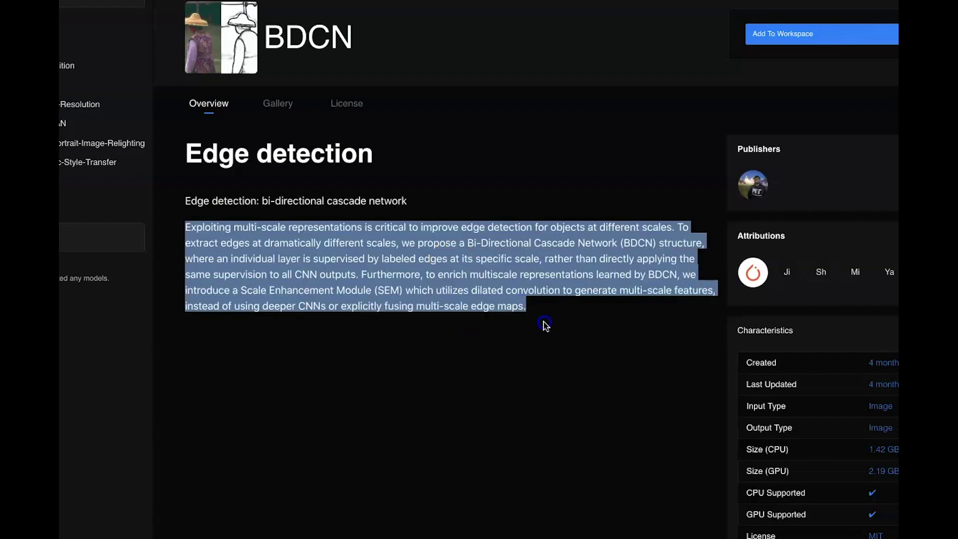
left_click(275, 100)
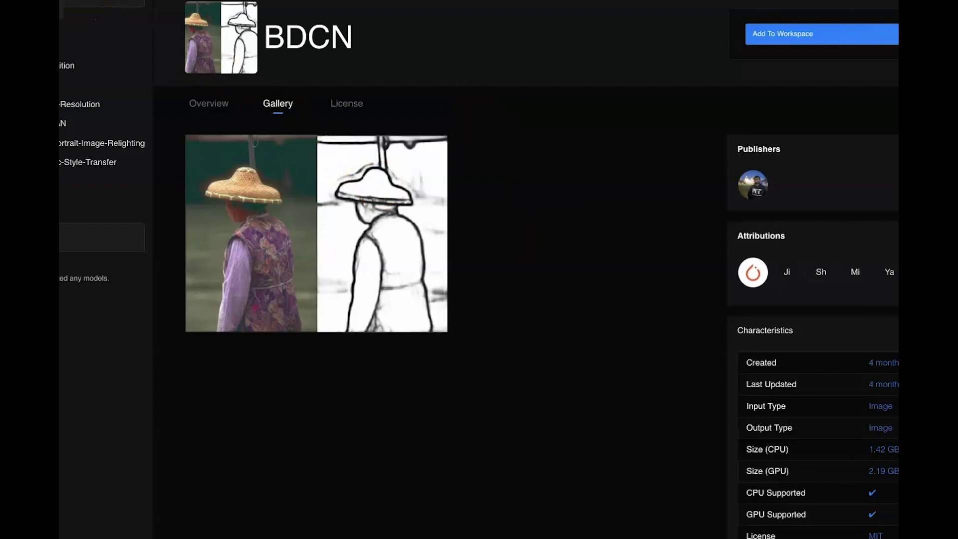
Step: Return to the model library and find the SRFBN image super-resolution model among the trending models
left_click(122, 184)
scroll(496, 449, "down", 15)
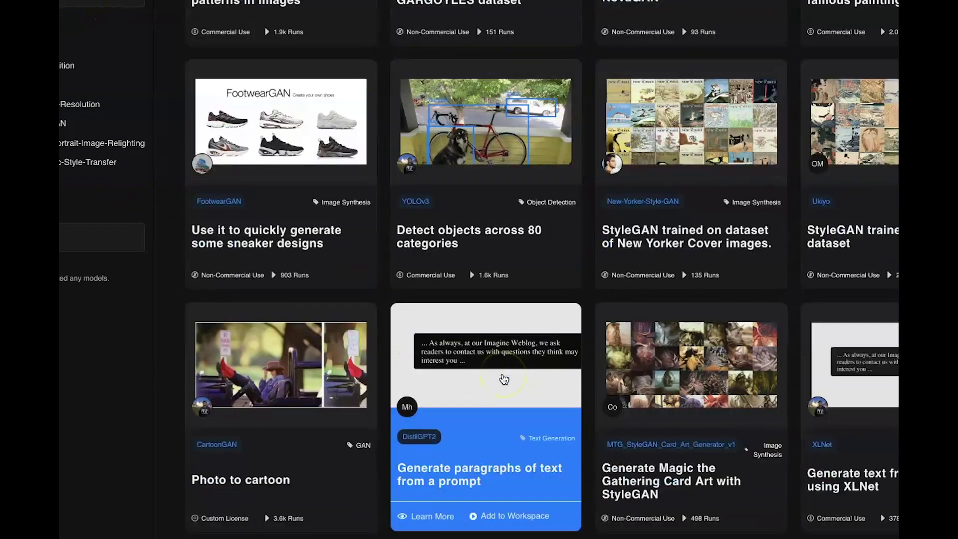
scroll(504, 379, "down", 15)
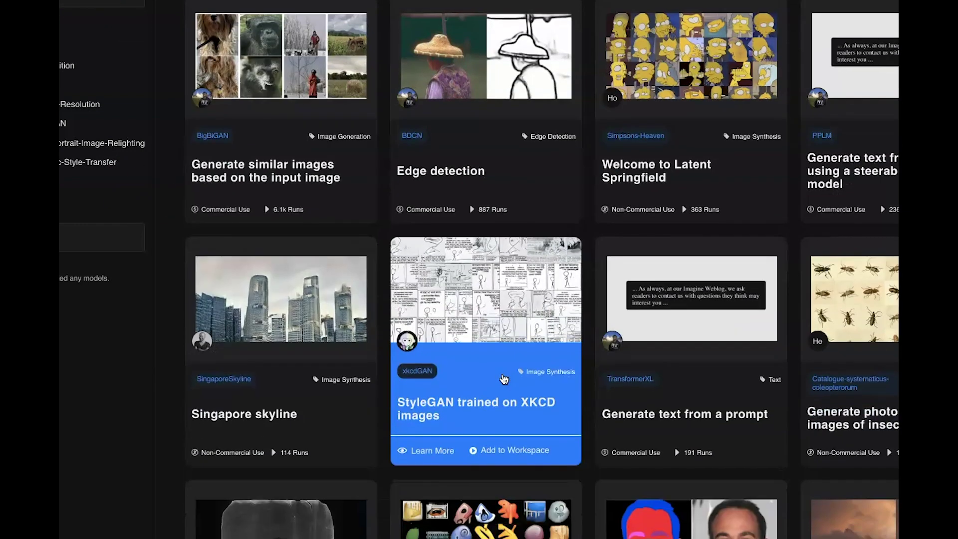
scroll(504, 379, "down", 10)
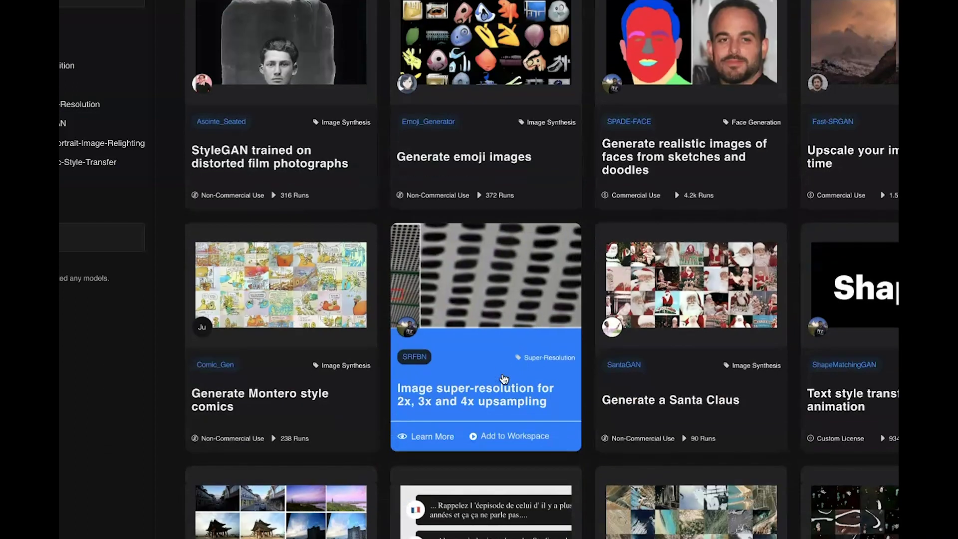
left_click(514, 424)
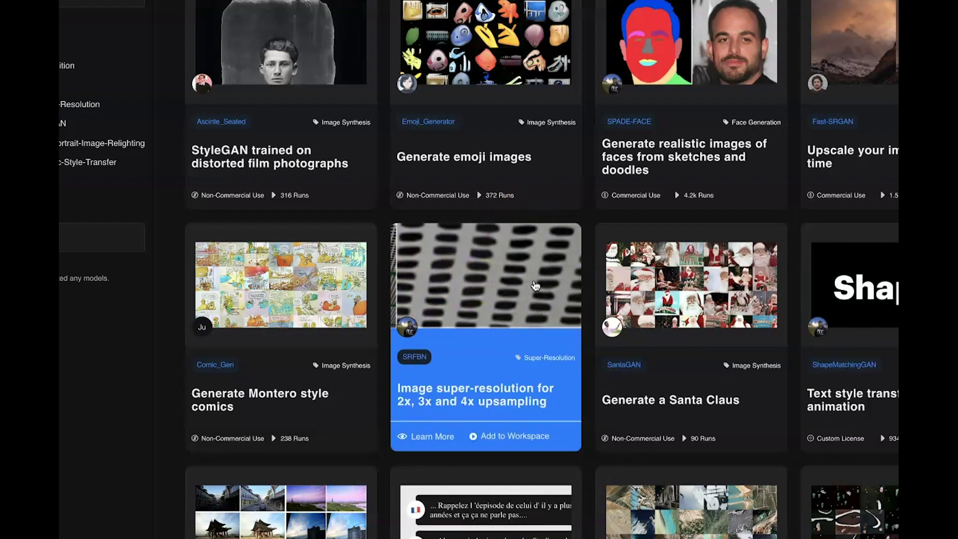
Step: Examine the models listed around SRFBN, including Fast-SRGAN for upscaling and EnlightenGAN for enhancing image lighting
scroll(536, 285, "down", 4)
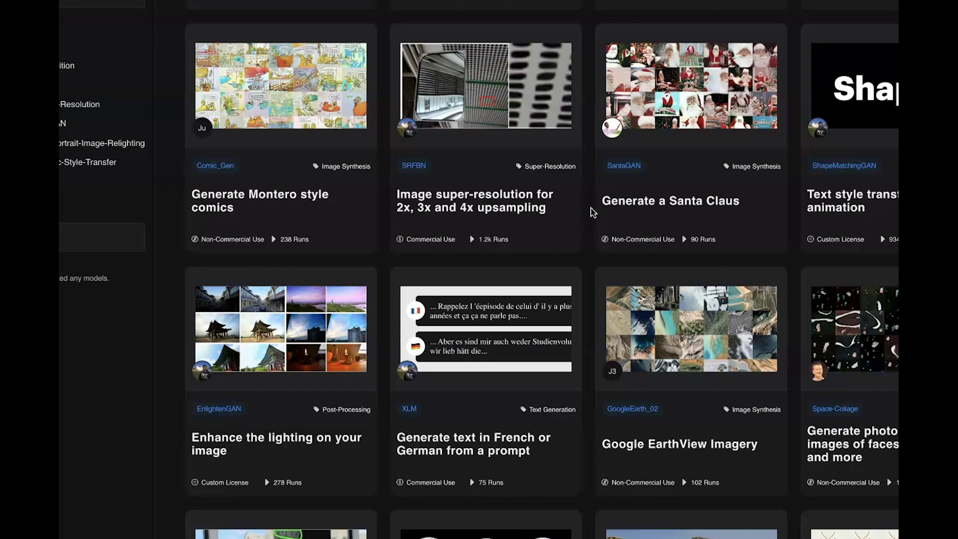
scroll(590, 213, "up", 3)
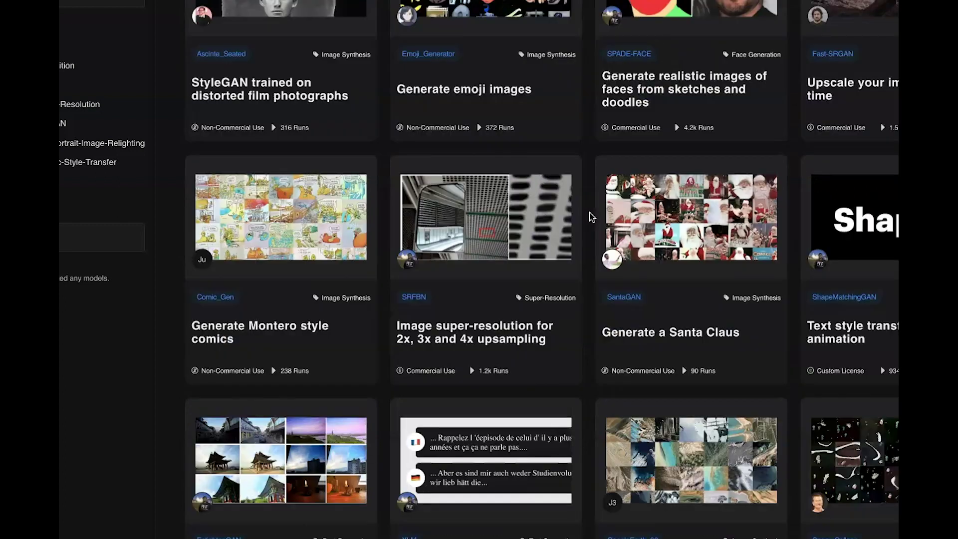
scroll(798, 175, "up", 4)
scroll(837, 255, "down", 2)
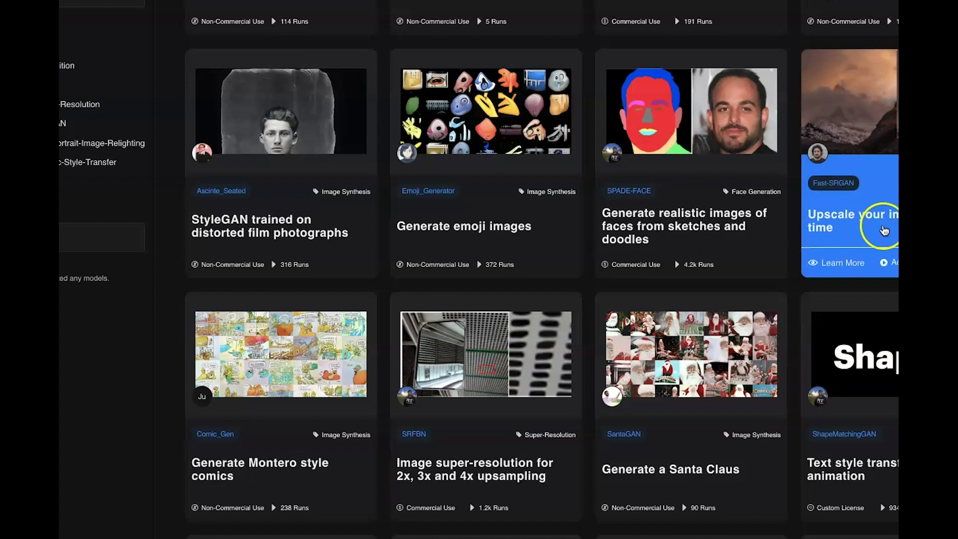
scroll(885, 230, "down", 7)
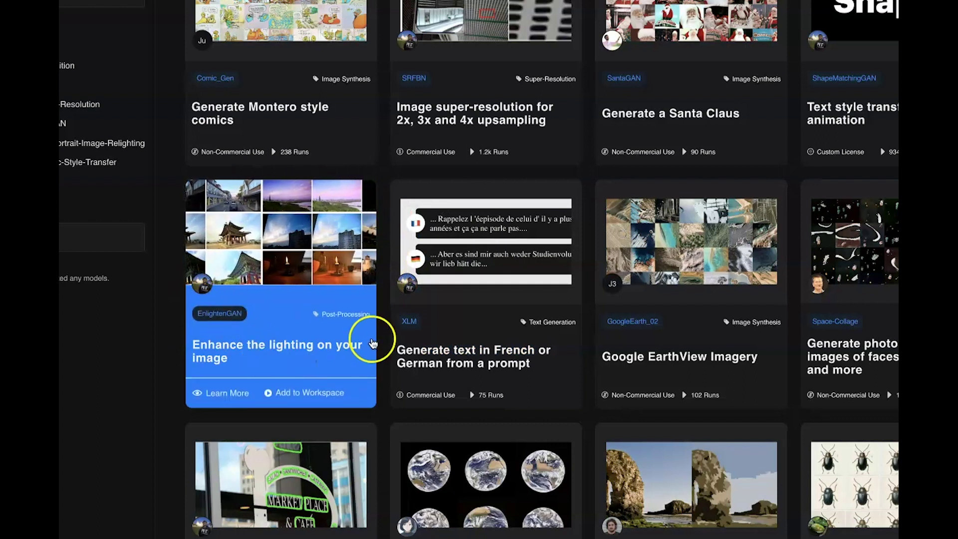
Step: Find the Unsupervised-Segmentation model among the trending models, open its details and view its gallery
scroll(337, 386, "down", 2)
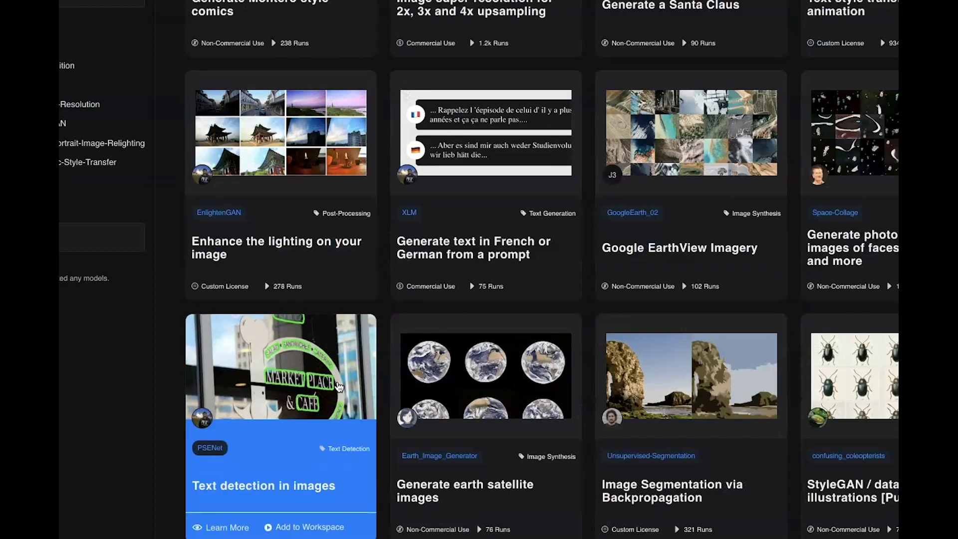
scroll(338, 387, "down", 2)
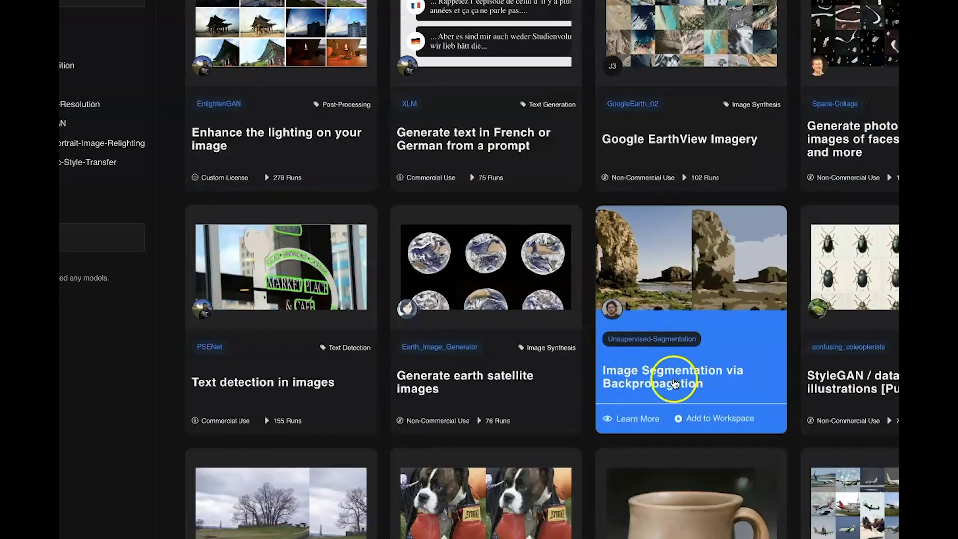
scroll(674, 381, "down", 2)
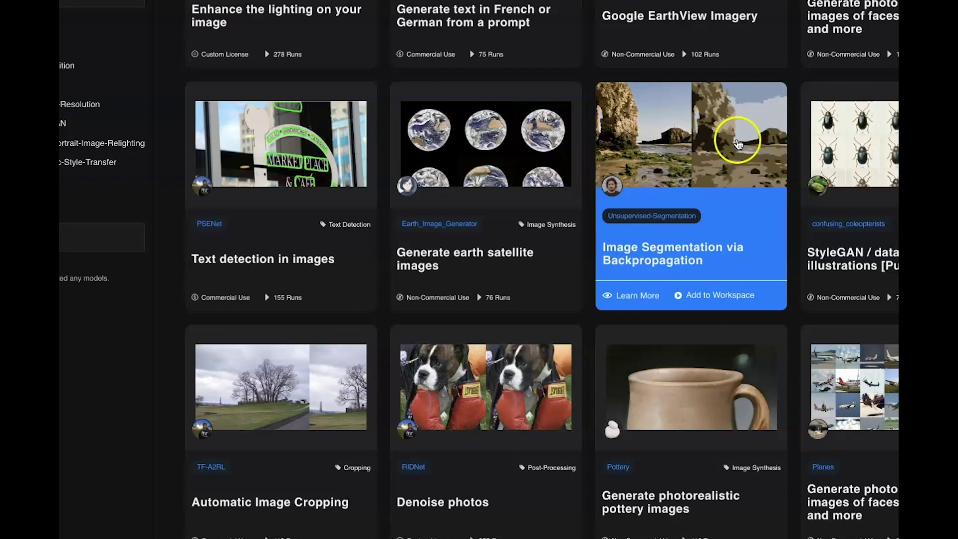
left_click(636, 299)
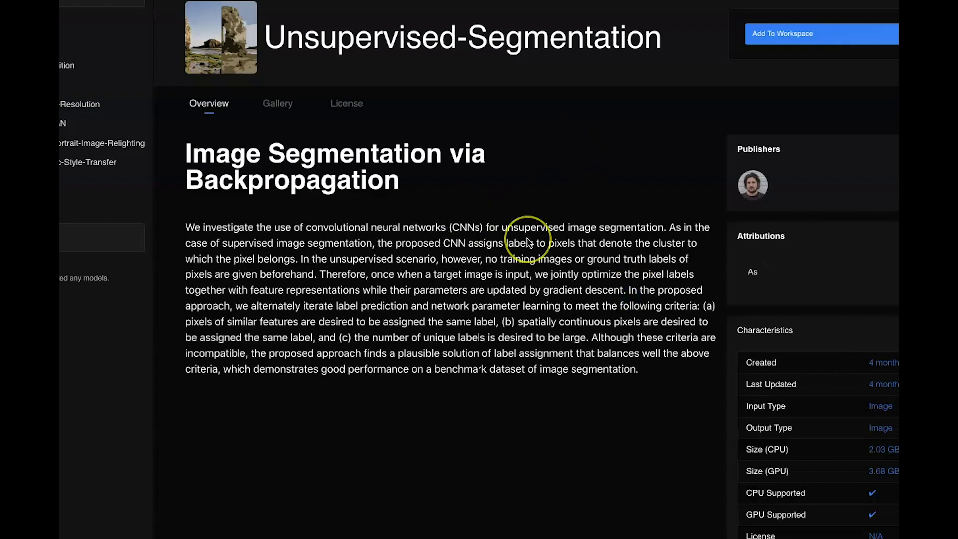
left_click(290, 102)
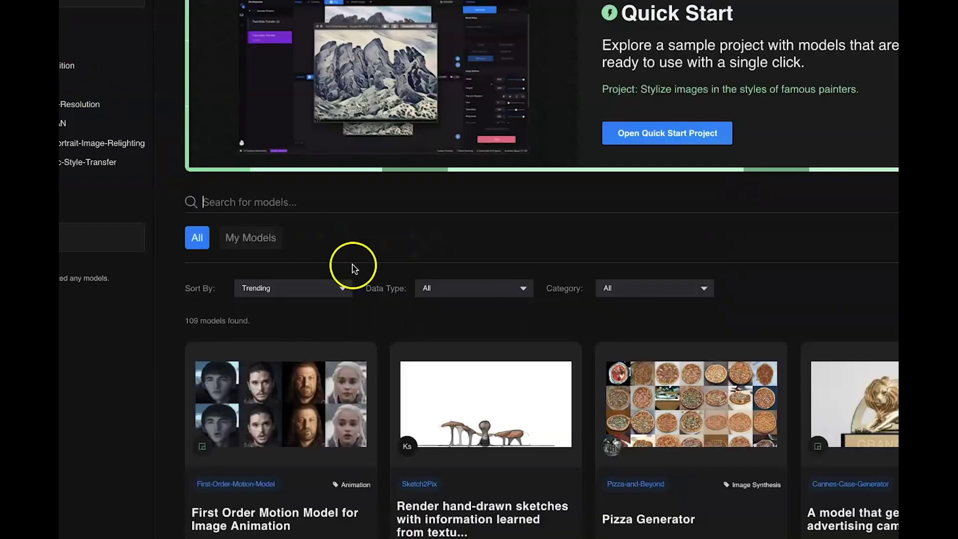
Step: Return to the trending models and examine Liquid-Warping-GAN, Facemarks_to_Portrait, DeepLabV3 and the OpenPifPaf-Pose crowd pose estimation model
scroll(468, 385, "down", 20)
scroll(478, 387, "down", 20)
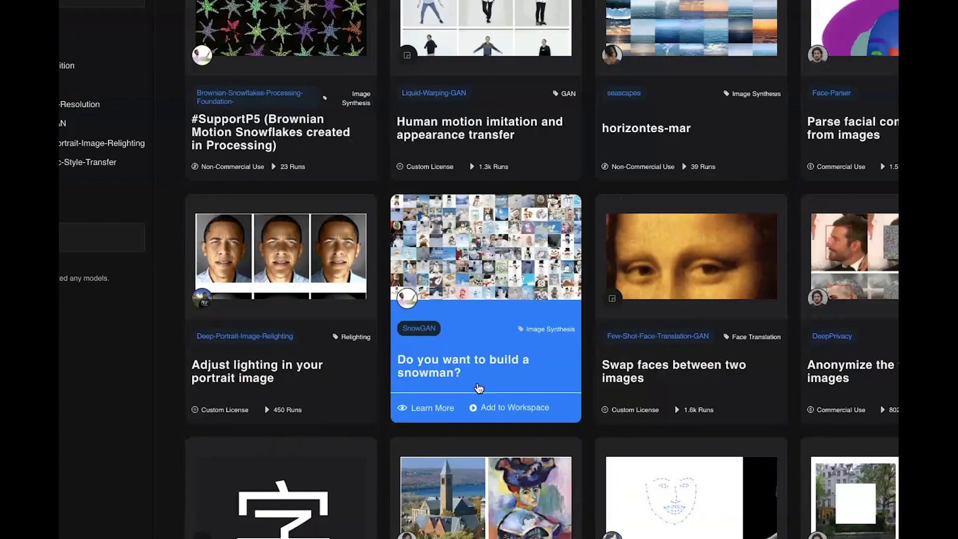
scroll(476, 369, "up", 2)
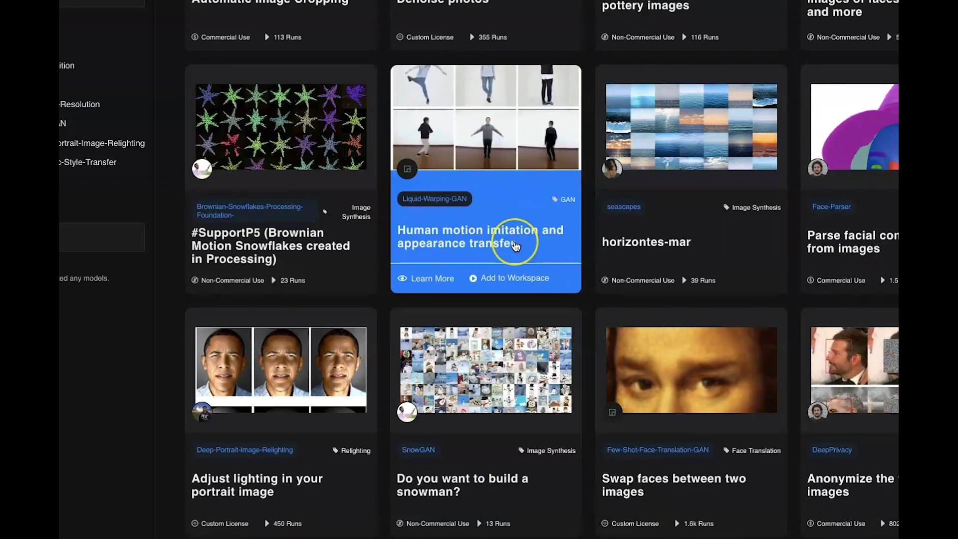
scroll(518, 244, "down", 7)
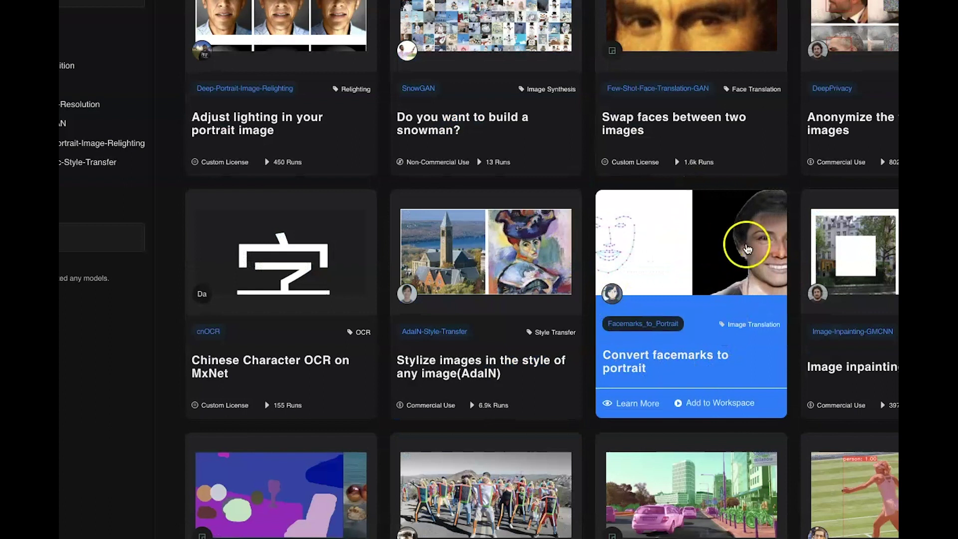
scroll(733, 249, "down", 5)
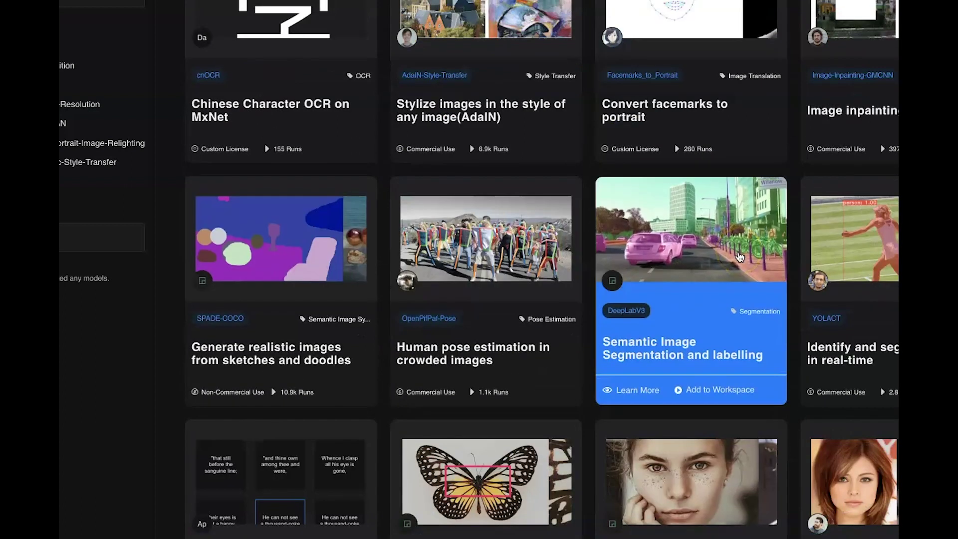
scroll(740, 257, "down", 2)
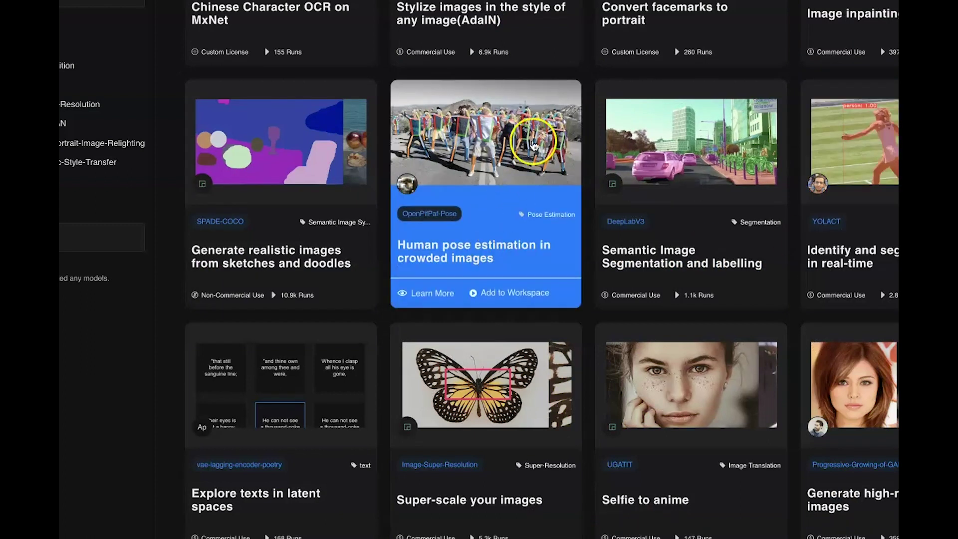
left_click(464, 250)
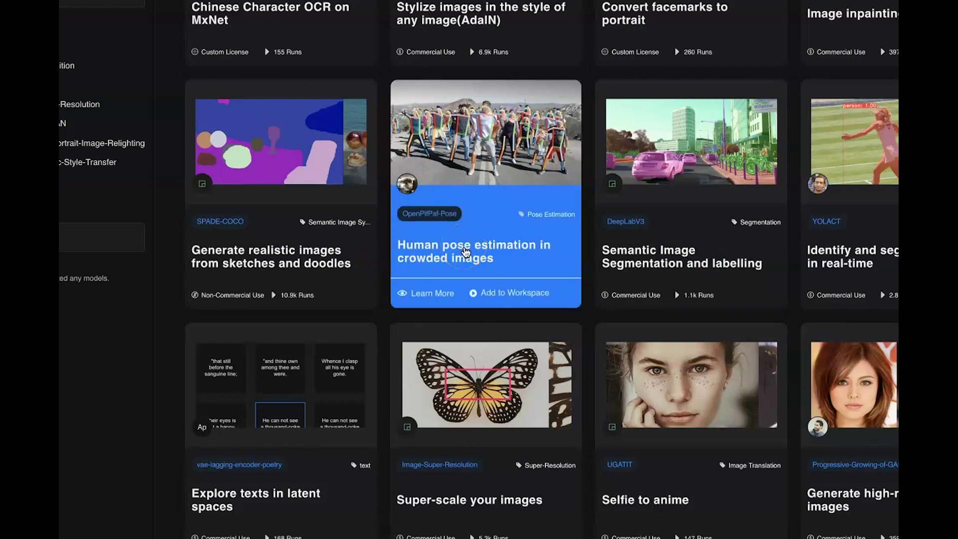
Step: Examine the SPADE-COCO sketch-to-image, Image-Super-Resolution and DeOldify photo colorization models in the library
scroll(463, 250, "down", 2)
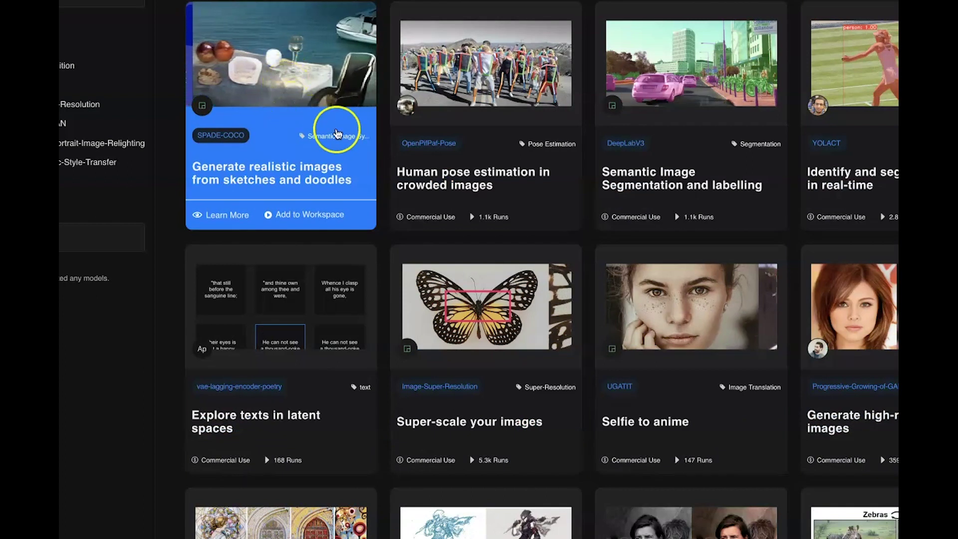
scroll(436, 249, "down", 2)
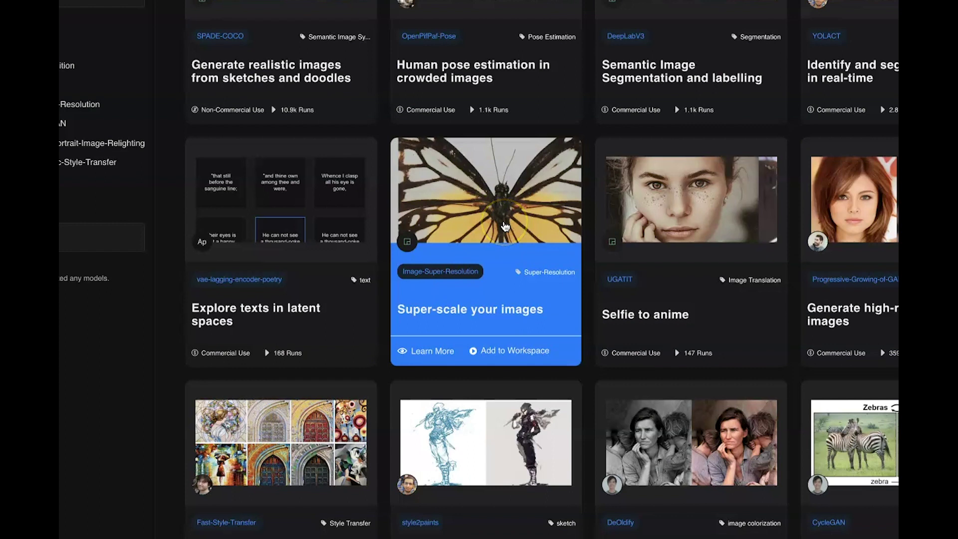
scroll(505, 225, "down", 5)
scroll(552, 295, "down", 1)
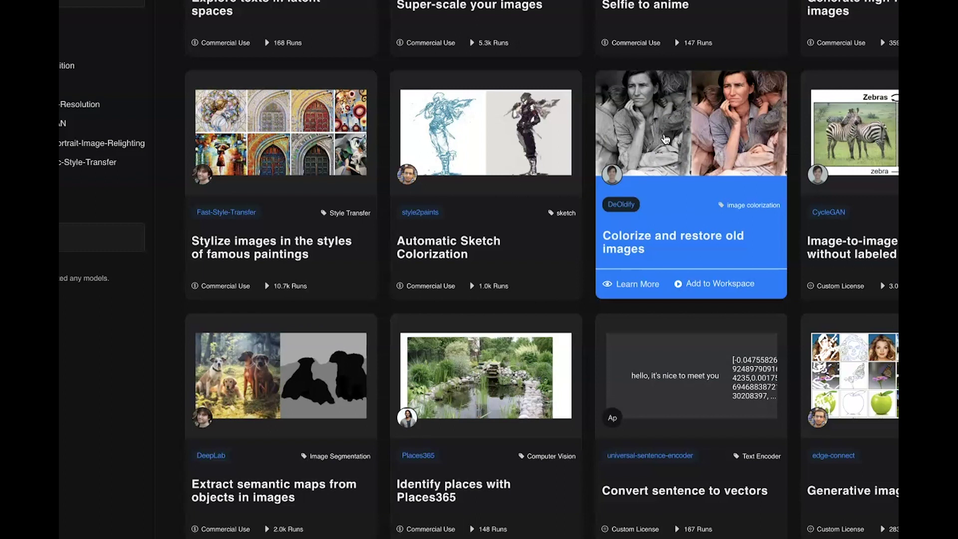
left_click(784, 62)
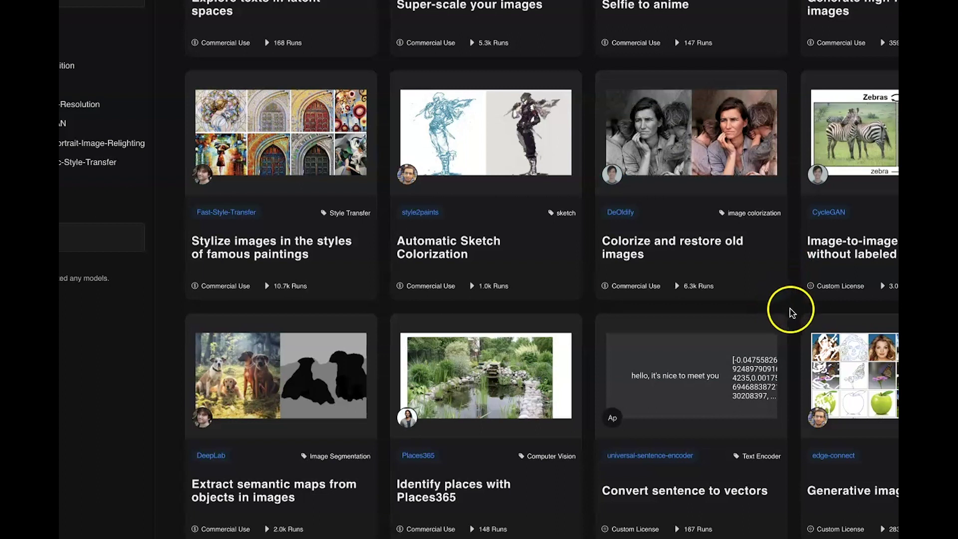
Step: Examine the DeepLab semantic map model and the DenseDepth model's depth prediction preview
scroll(789, 308, "down", 3)
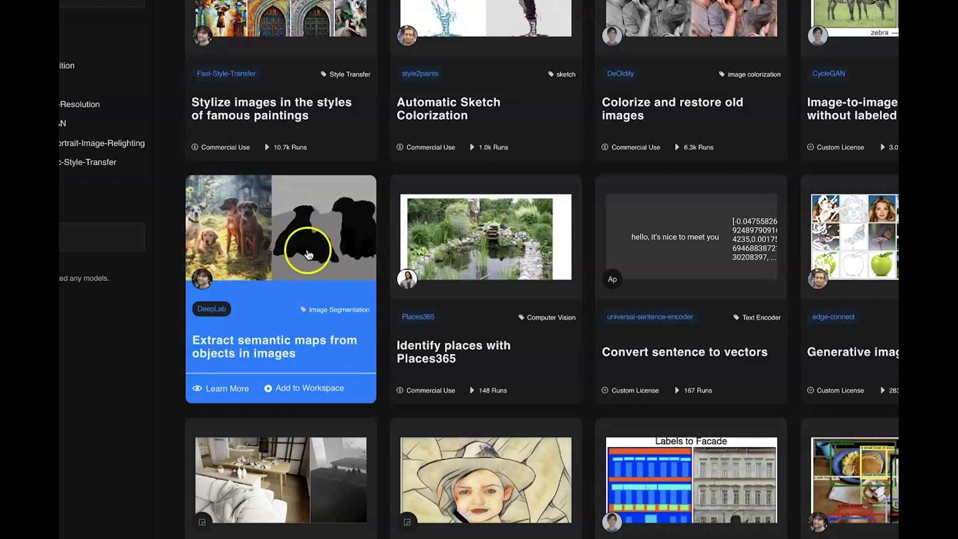
scroll(307, 249, "down", 3)
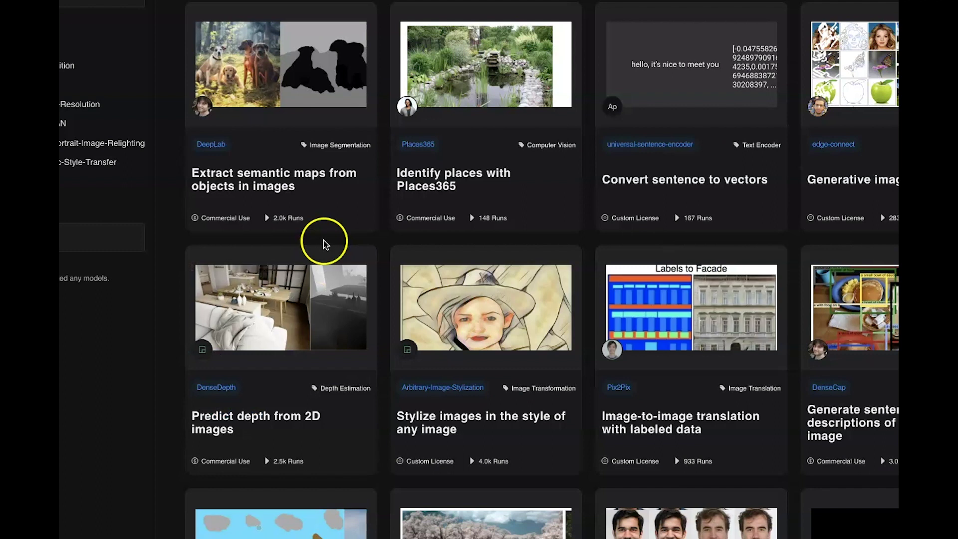
scroll(255, 399, "down", 1)
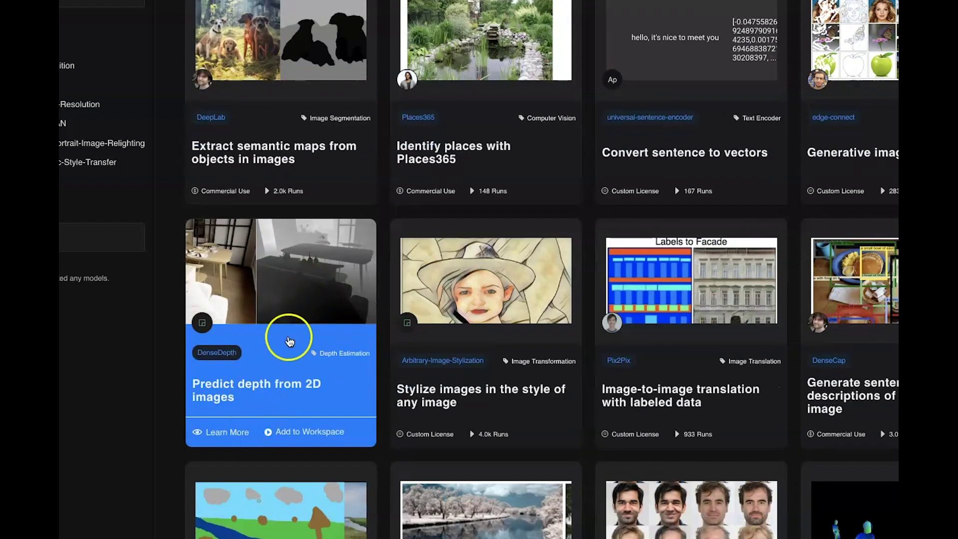
scroll(325, 289, "down", 2)
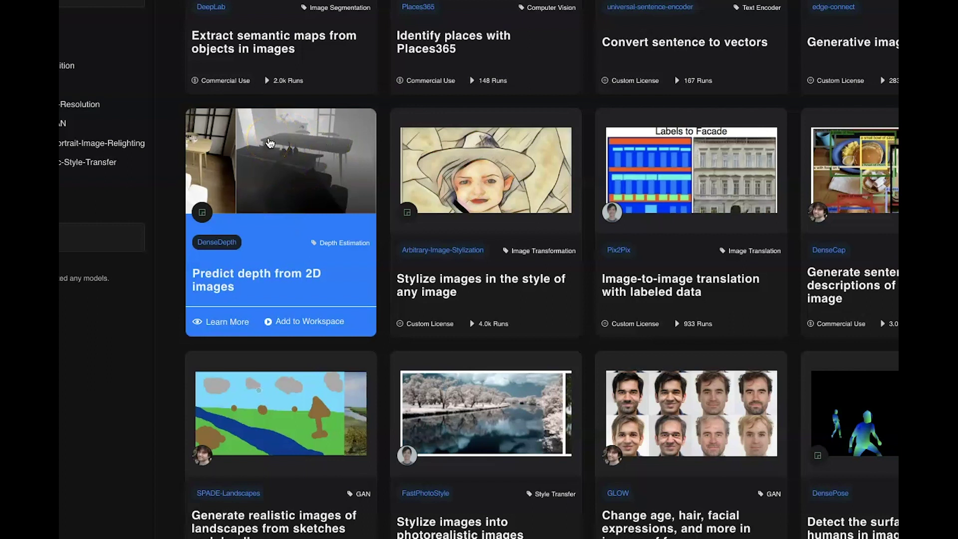
left_click(269, 143)
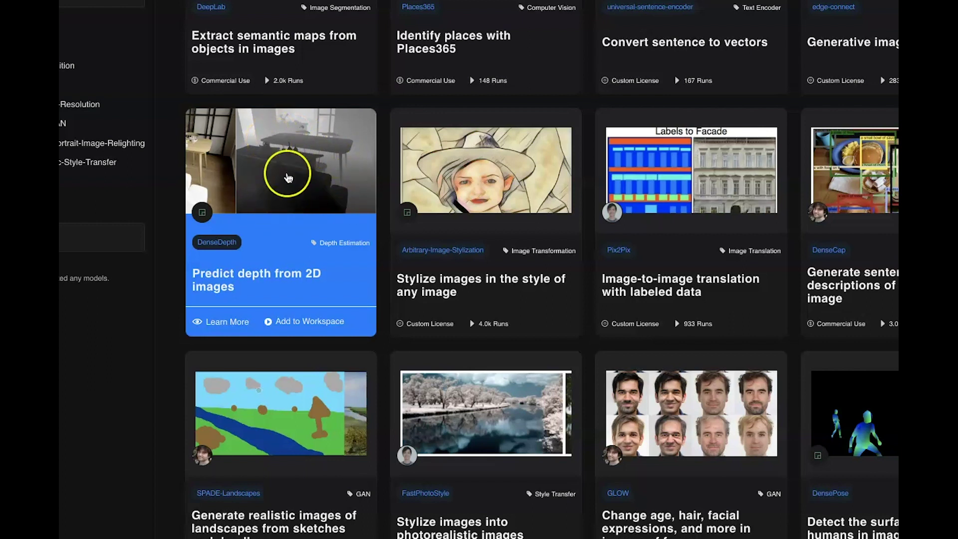
left_click(288, 178)
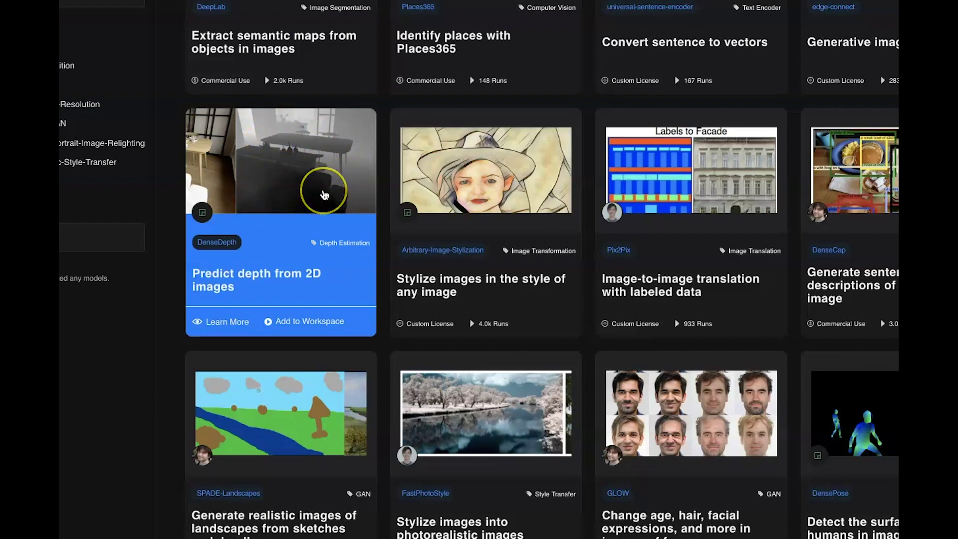
Step: Find the MaskRCNN model for cutting out objects from images and open its details
scroll(325, 194, "down", 8)
scroll(324, 194, "down", 5)
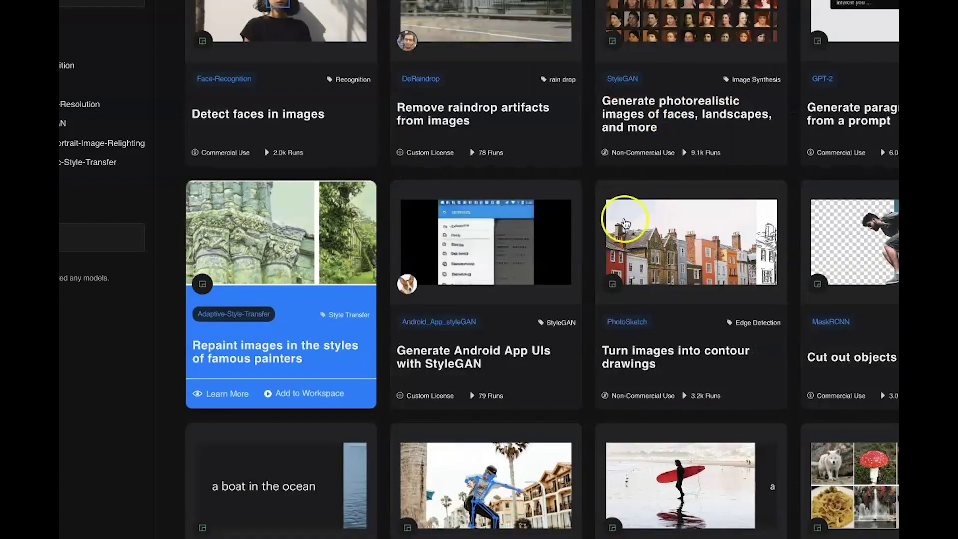
scroll(847, 278, "down", 2)
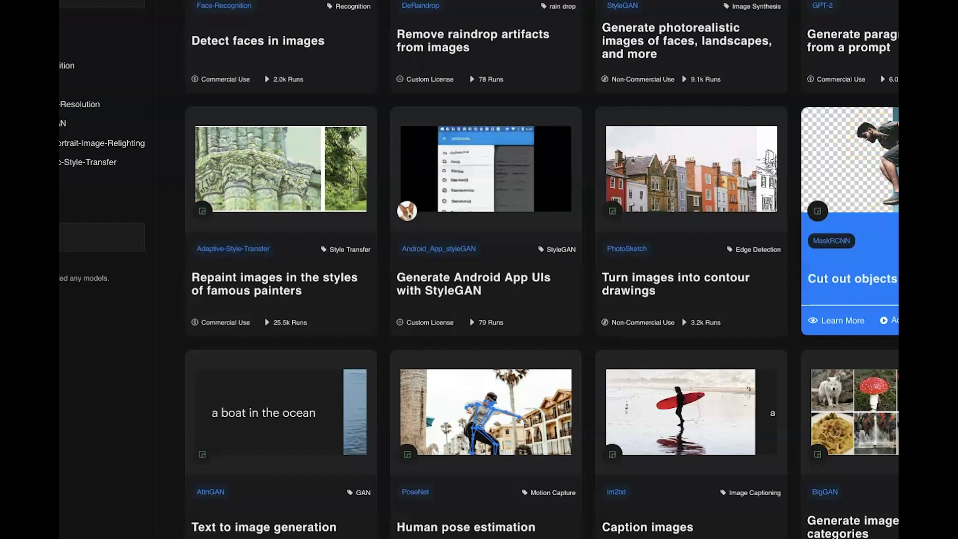
scroll(542, 270, "down", 1)
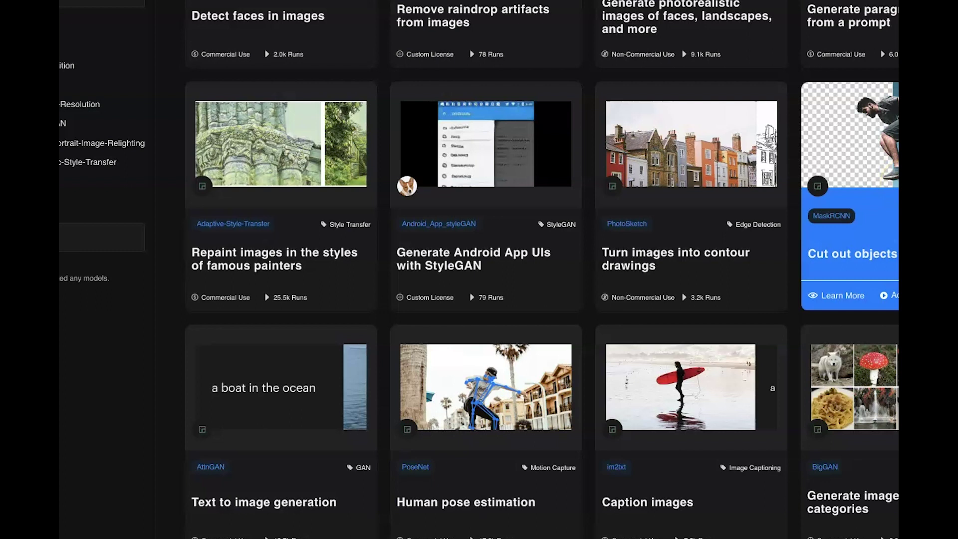
left_click(811, 294)
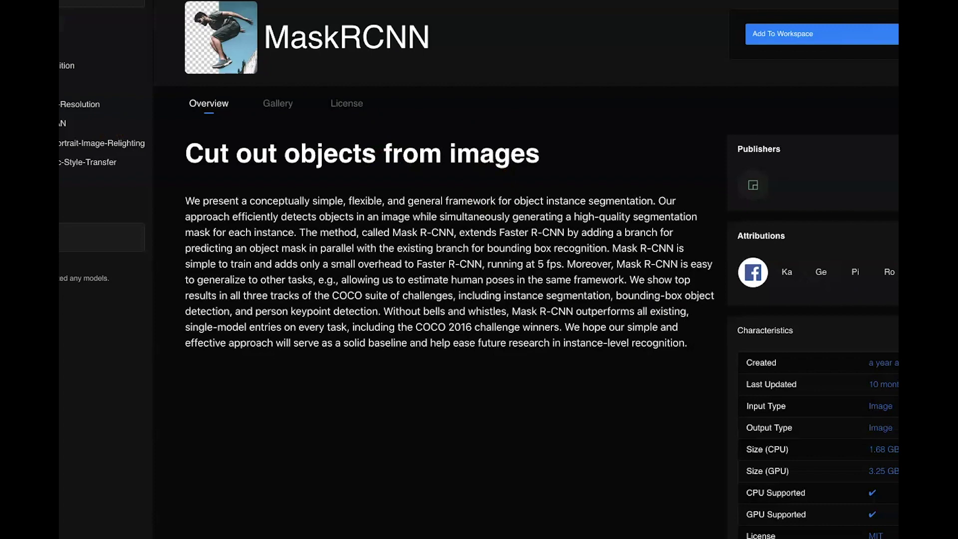
Step: Leave the MaskRCNN details and return from the BDCN workspace to the model library
key("Escape")
scroll(562, 389, "down", 15)
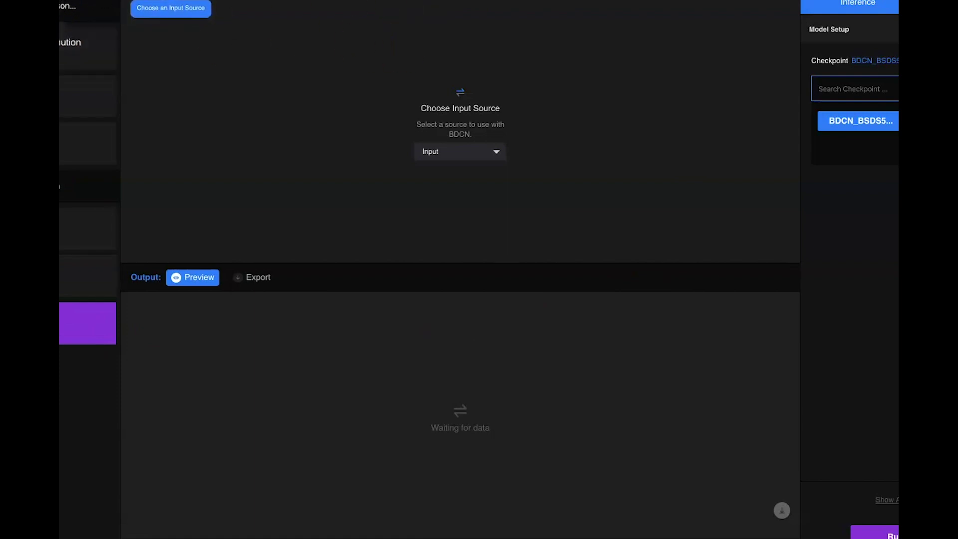
left_click(273, 25)
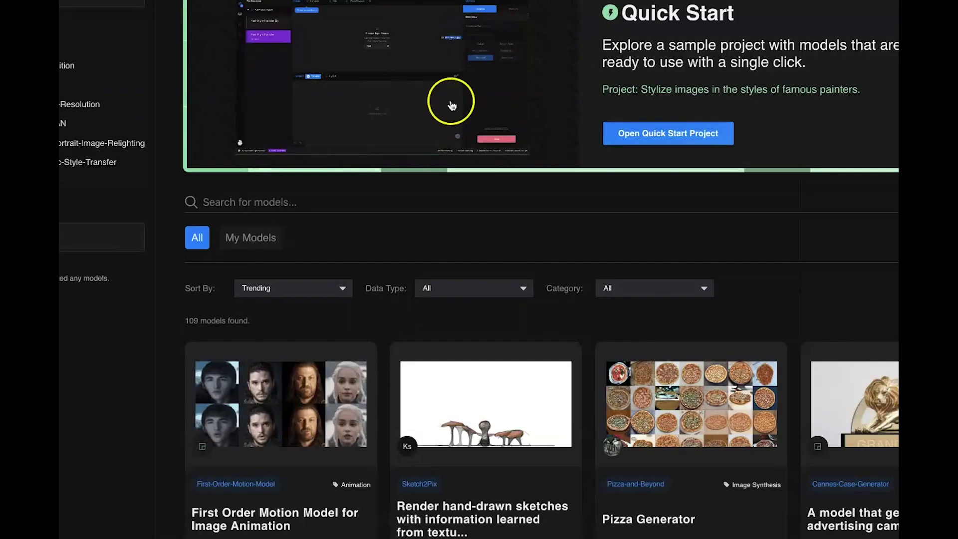
Step: Find the SPADE-COCO sketch-to-image model in the library and add it to the workspace
scroll(652, 379, "down", 8)
scroll(652, 407, "down", 20)
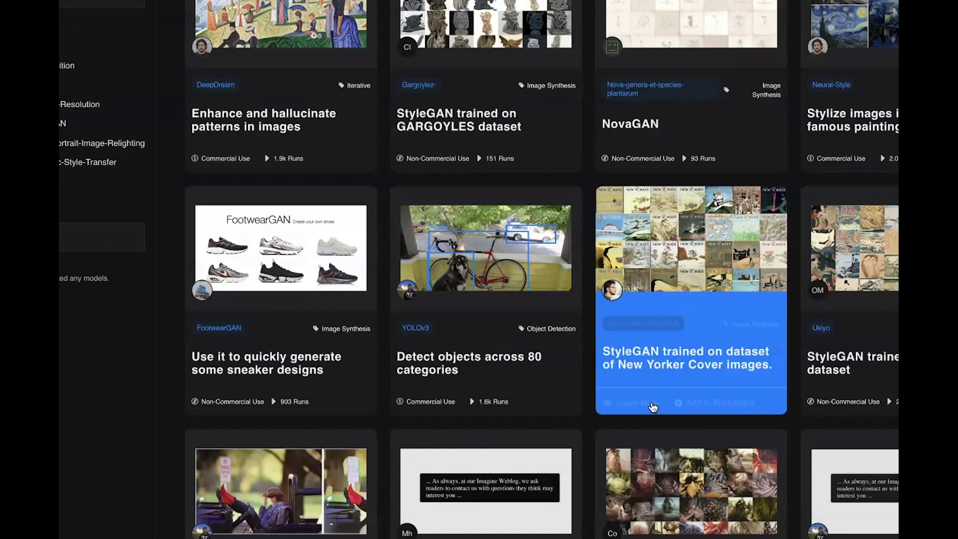
scroll(651, 407, "down", 20)
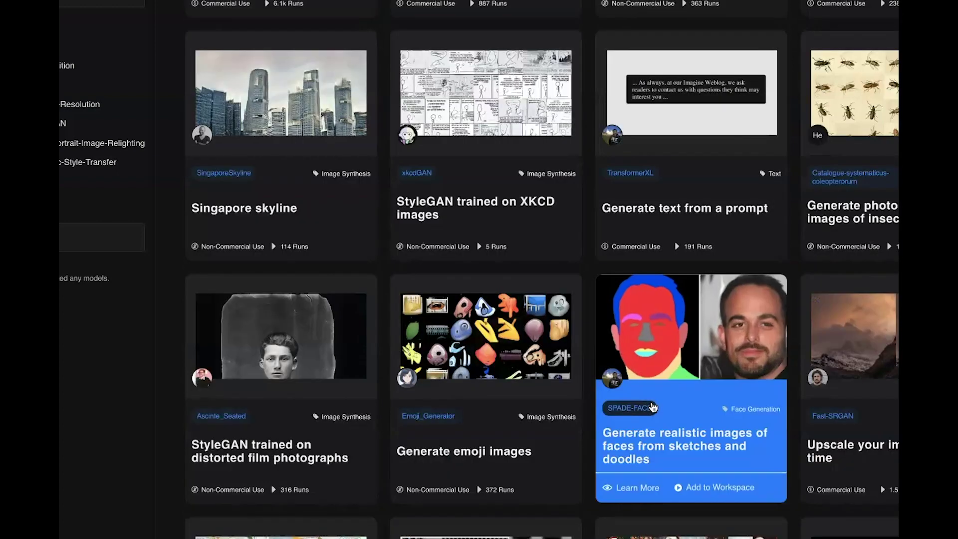
scroll(651, 407, "down", 15)
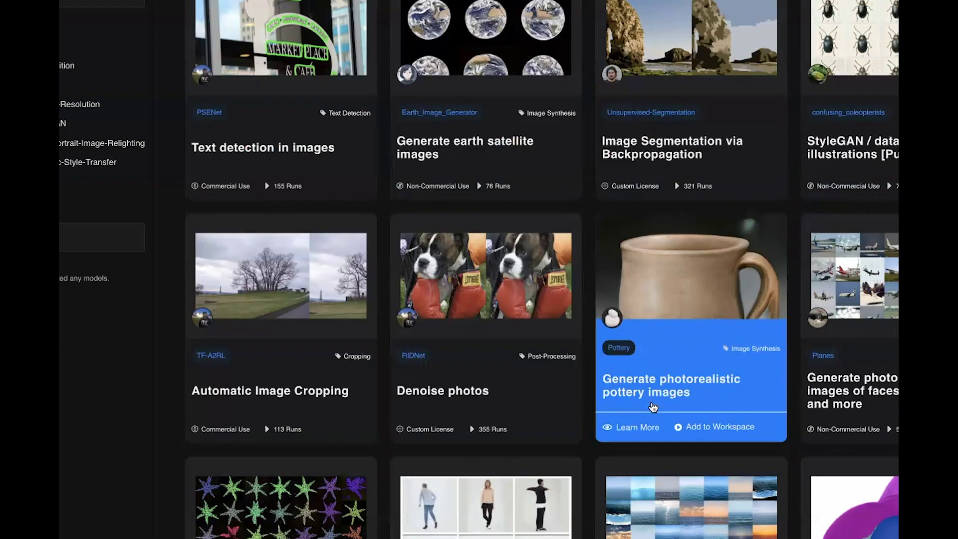
scroll(652, 406, "down", 10)
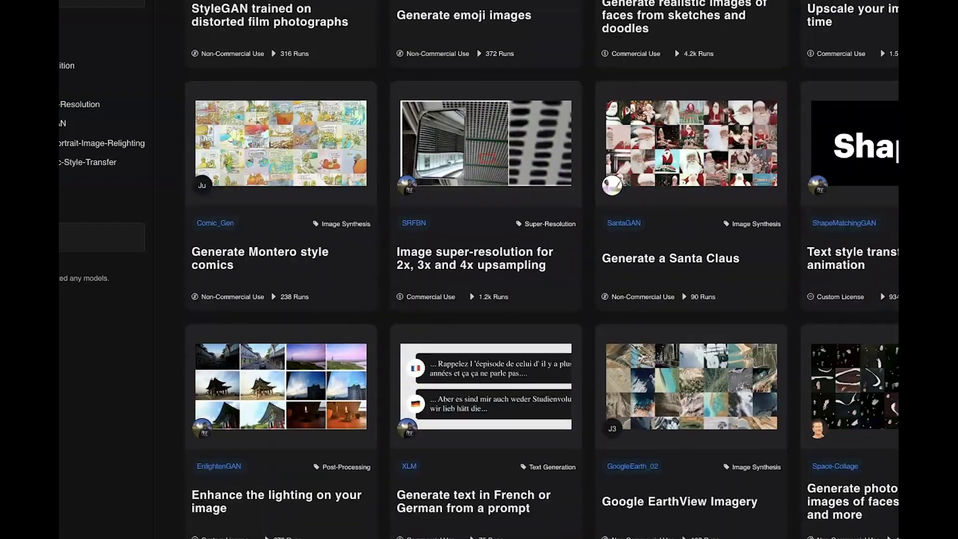
scroll(541, 270, "up", 5)
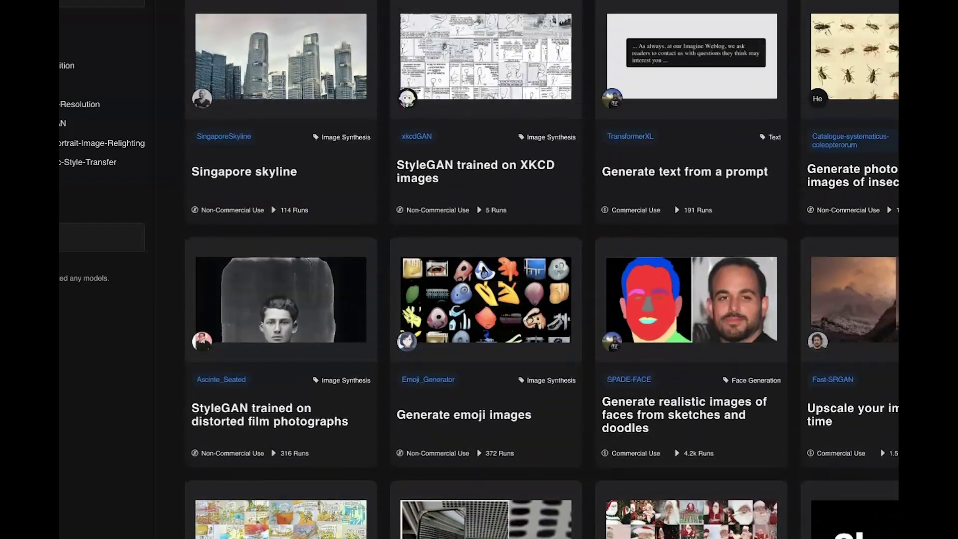
scroll(541, 269, "up", 6)
scroll(542, 269, "down", 20)
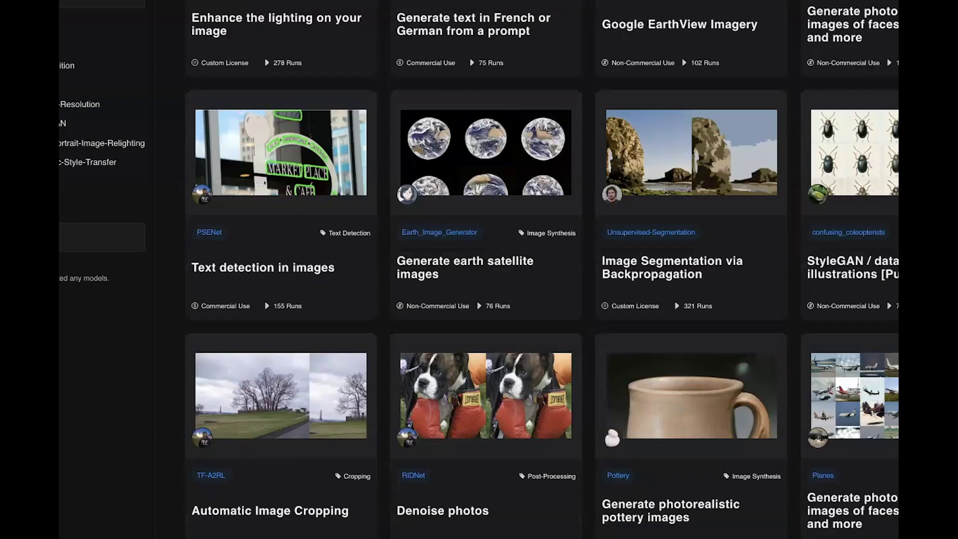
scroll(541, 269, "up", 18)
scroll(541, 269, "down", 12)
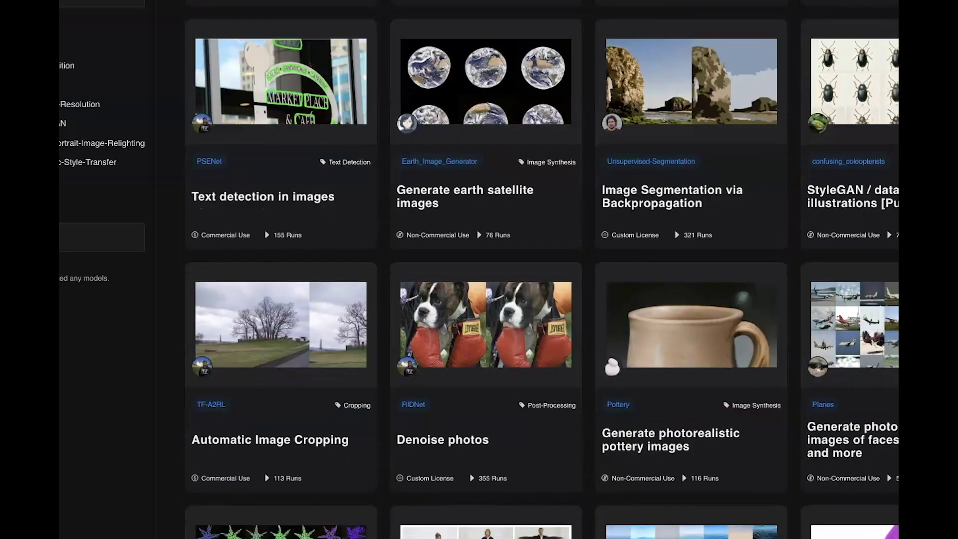
scroll(541, 269, "down", 8)
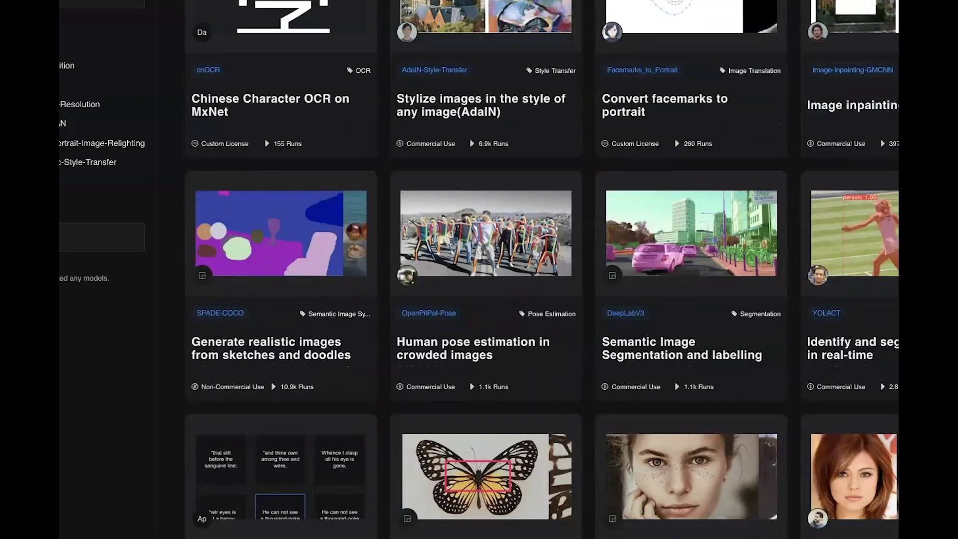
mouse_move(304, 300)
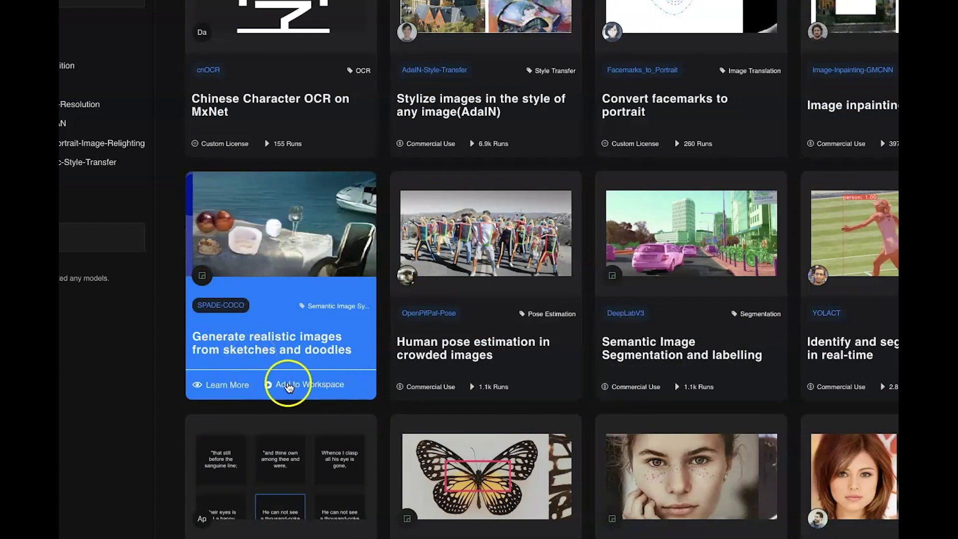
left_click(288, 388)
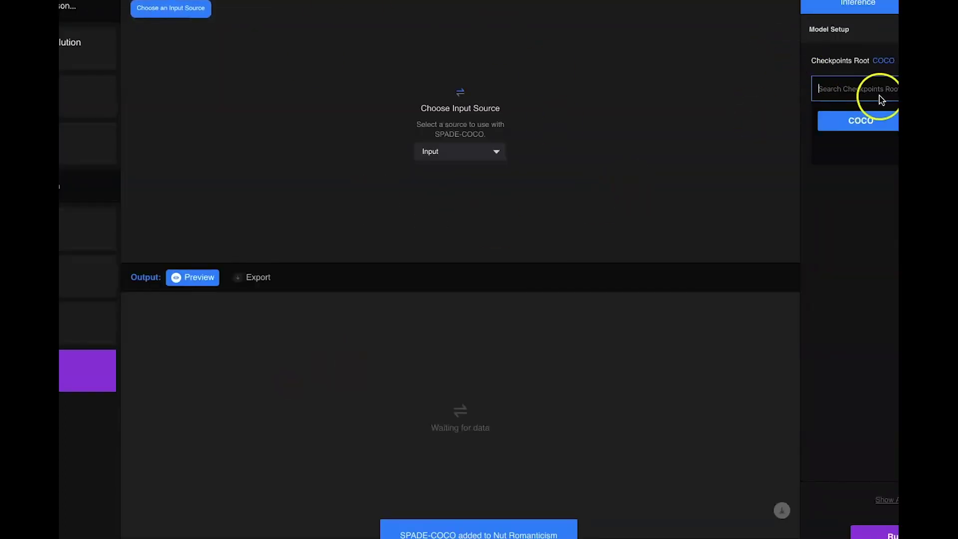
Step: Set Segmentation as the input source for the SPADE-COCO model
mouse_move(61, 372)
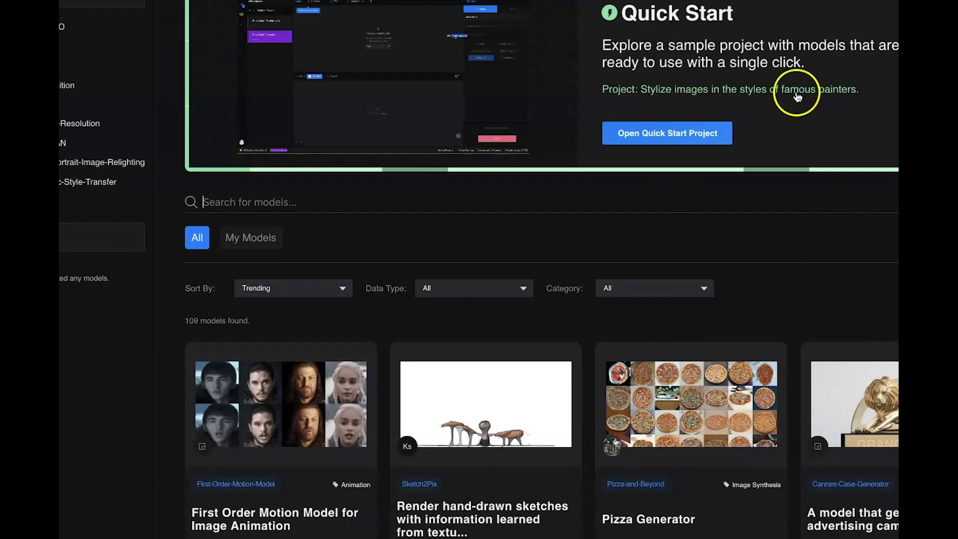
scroll(574, 70, "down", 4)
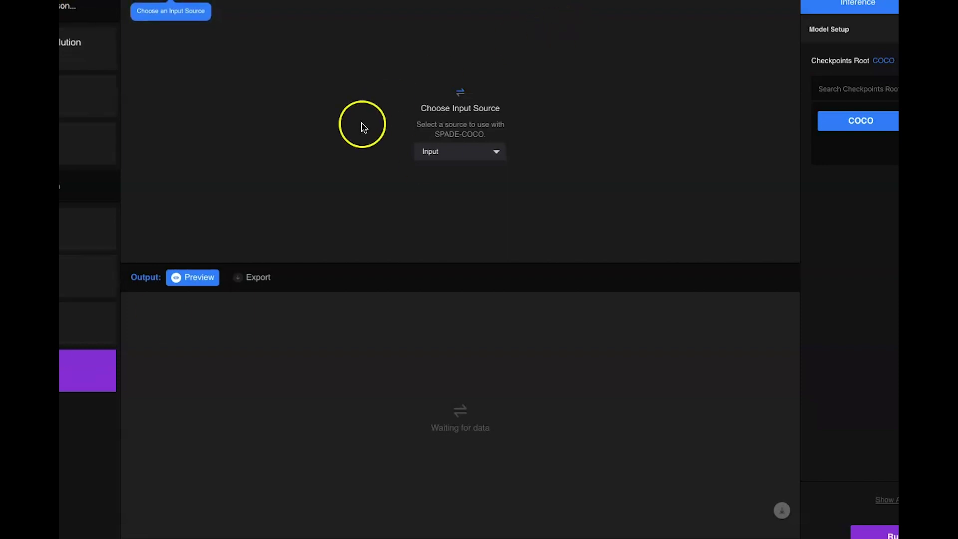
left_click(478, 152)
left_click(463, 171)
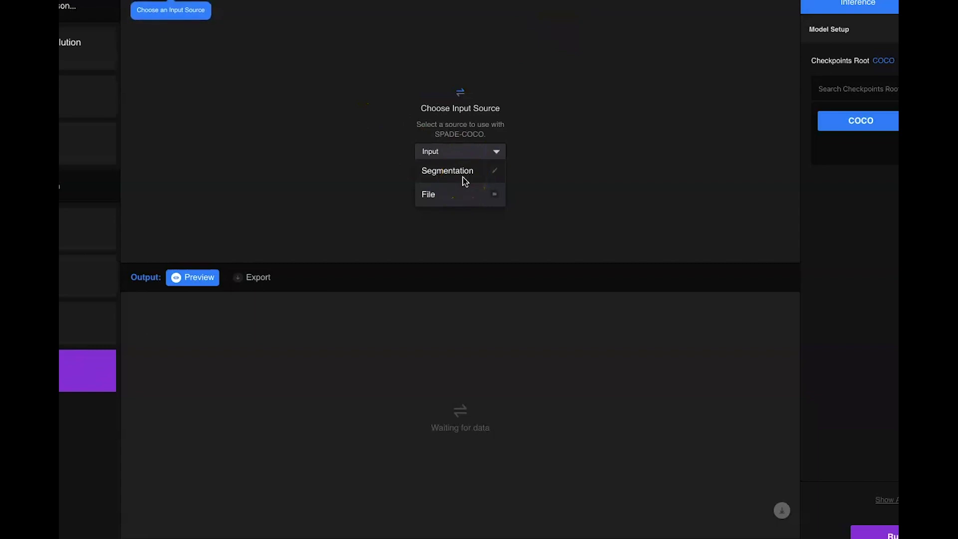
left_click(466, 152)
left_click(458, 197)
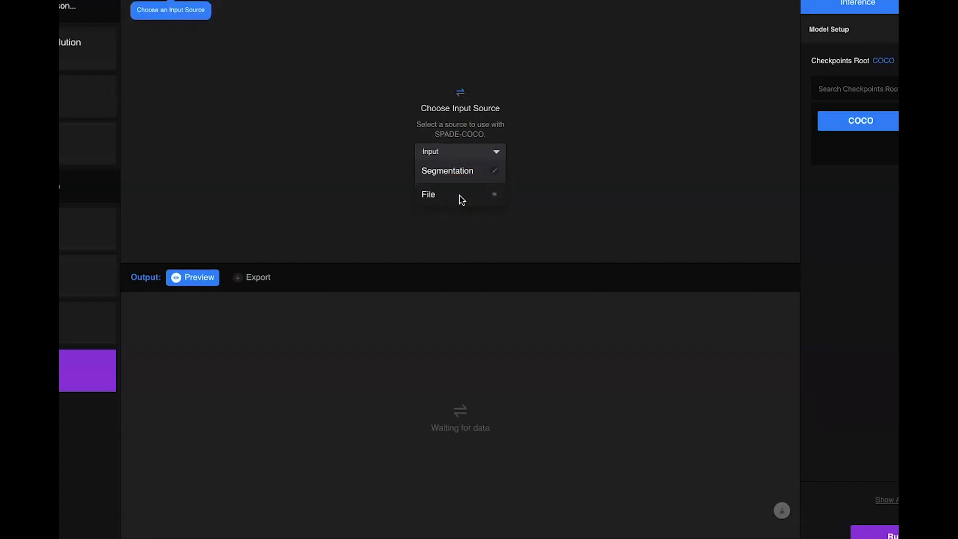
left_click(462, 167)
left_click(464, 80)
left_click(464, 135)
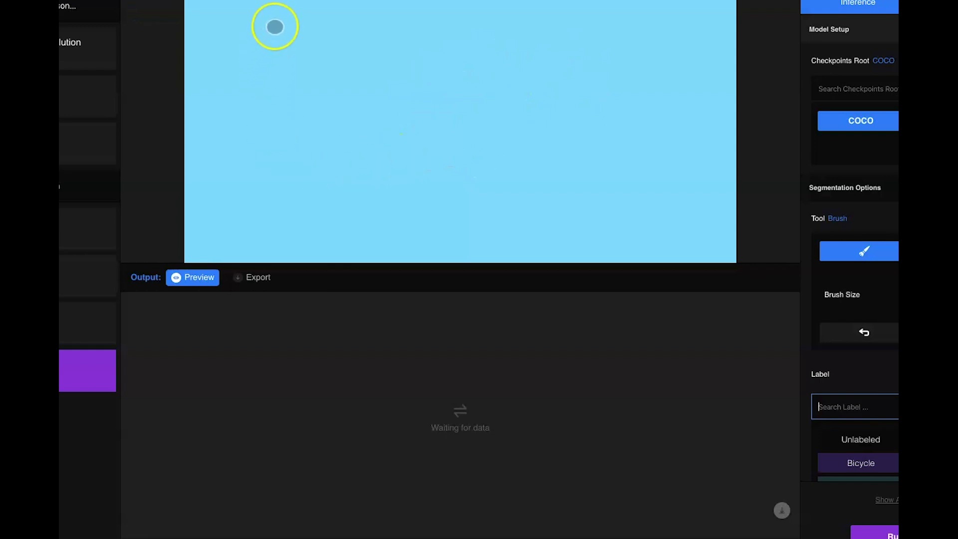
Step: Try the brush by painting a solid upright block and a separate dot on the segmentation canvas
left_click_drag(253, 34, 255, 102)
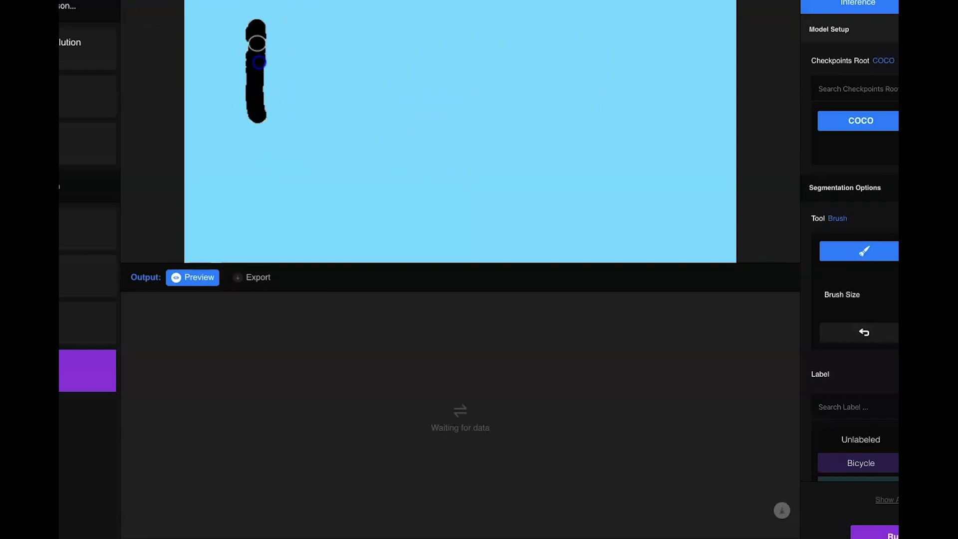
mouse_move(270, 133)
left_mouse_down()
mouse_move(319, 115)
mouse_move(304, 27)
mouse_move(267, 24)
mouse_move(276, 124)
left_mouse_up()
mouse_move(285, 31)
left_mouse_down()
mouse_move(291, 124)
mouse_move(295, 42)
mouse_move(314, 123)
left_mouse_up()
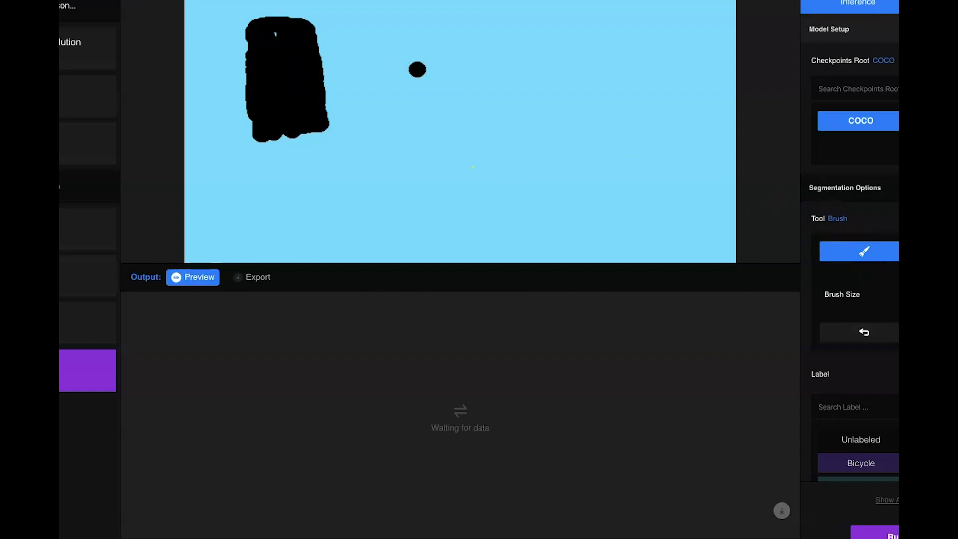
Step: Examine the segmentation labels available for painting, from vehicles and appliances to landscape elements
scroll(854, 250, "down", 3)
key("g")
left_click(887, 223)
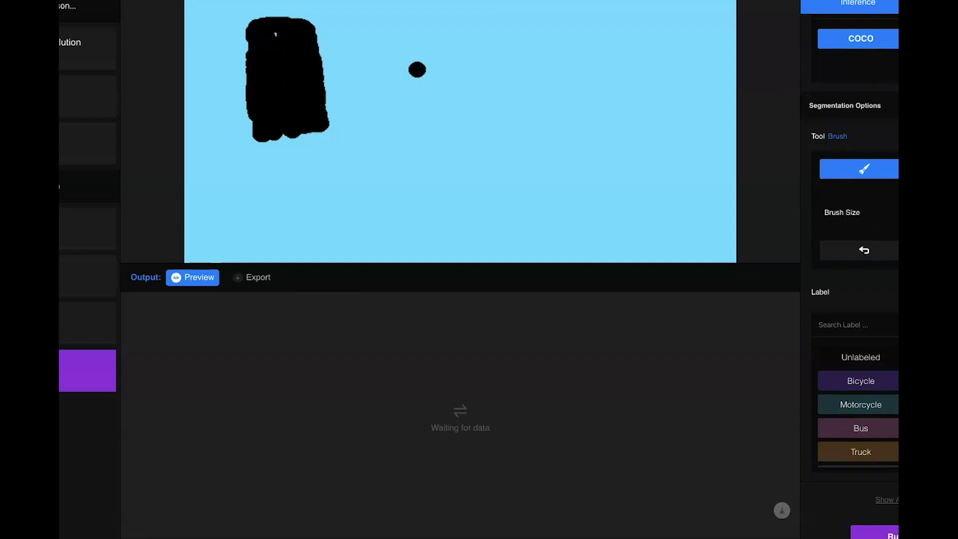
scroll(858, 404, "down", 20)
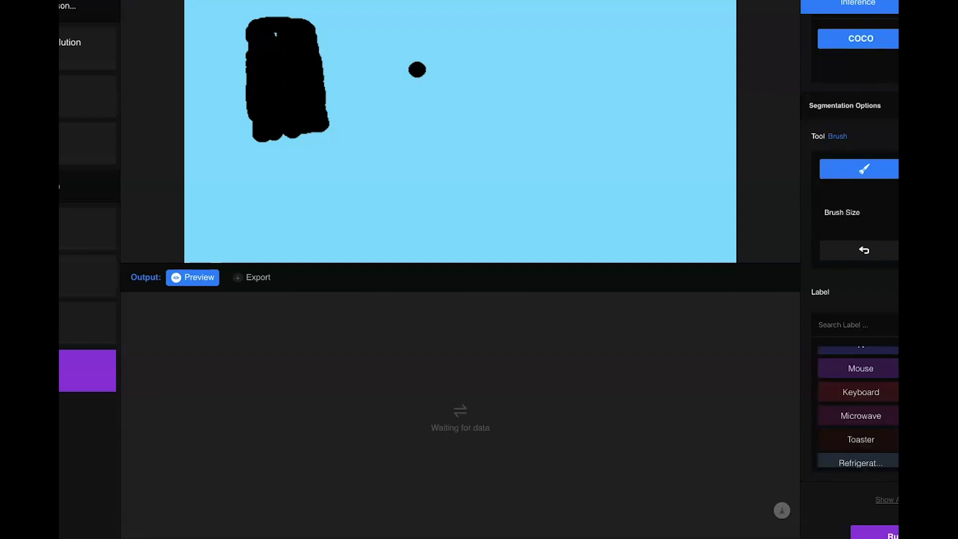
scroll(858, 404, "down", 5)
scroll(858, 404, "up", 20)
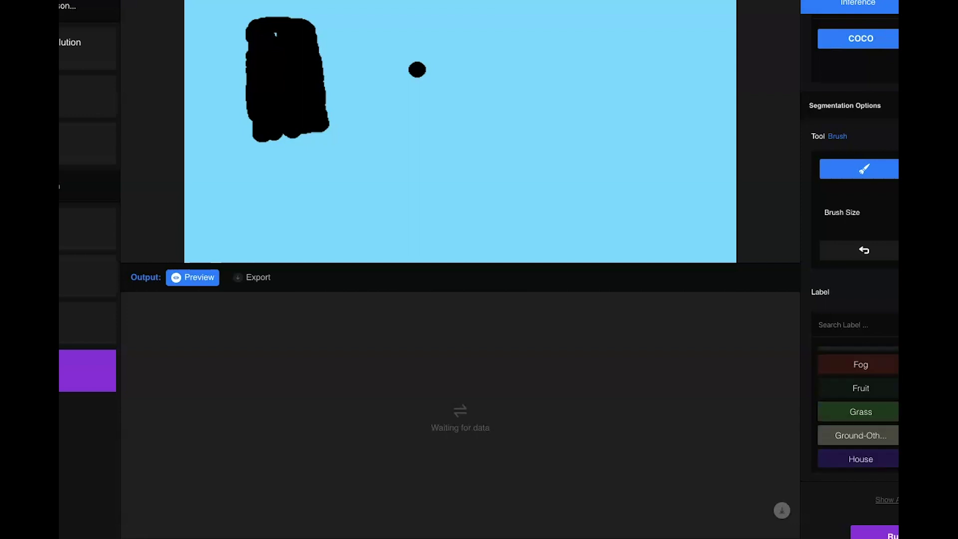
scroll(858, 404, "up", 10)
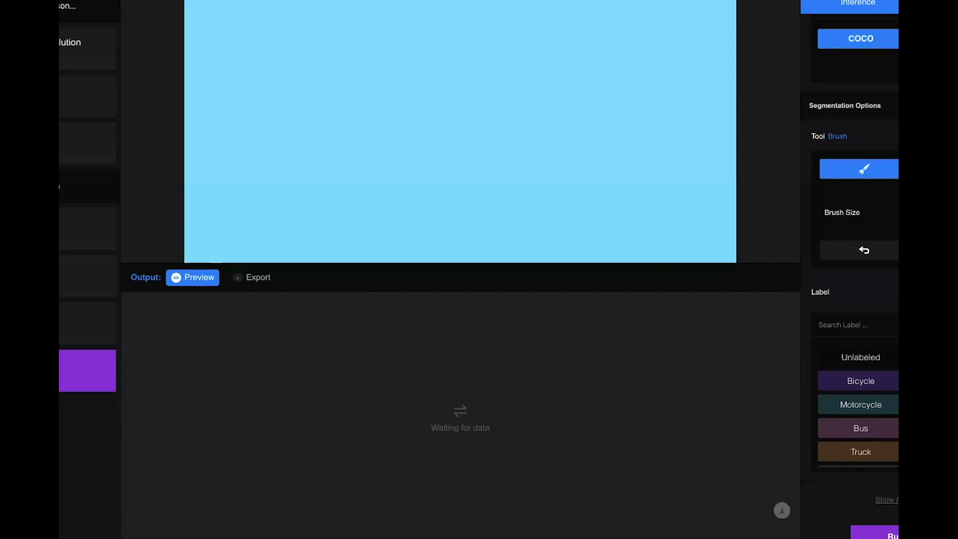
Step: Paint a wavy Grass horizon across the canvas and fill the area below it with the Fill Bucket
scroll(858, 404, "down", 5)
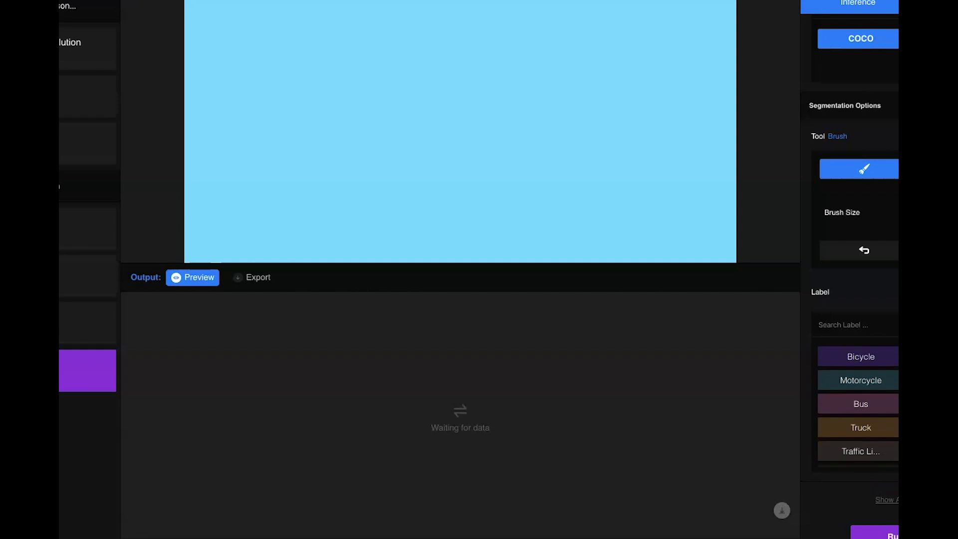
scroll(858, 404, "down", 6)
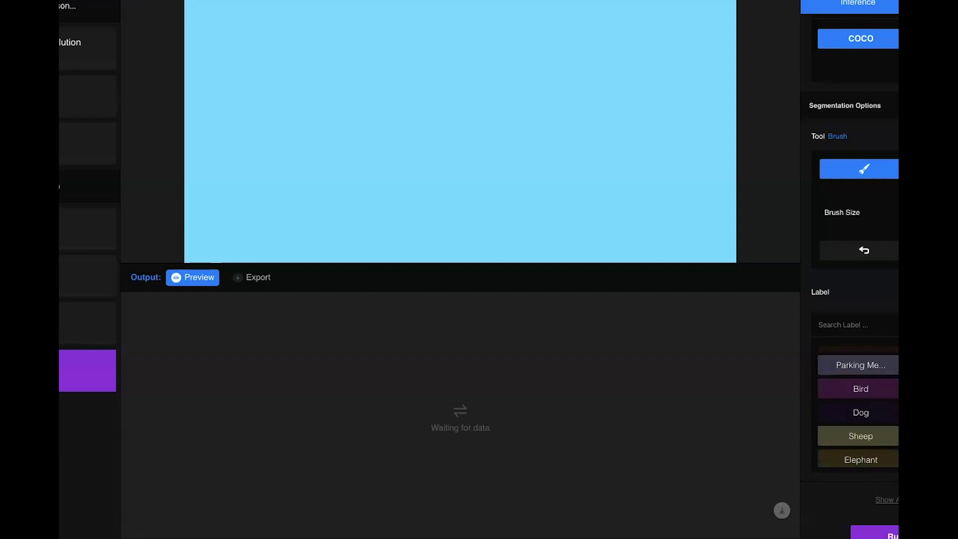
scroll(858, 404, "down", 6)
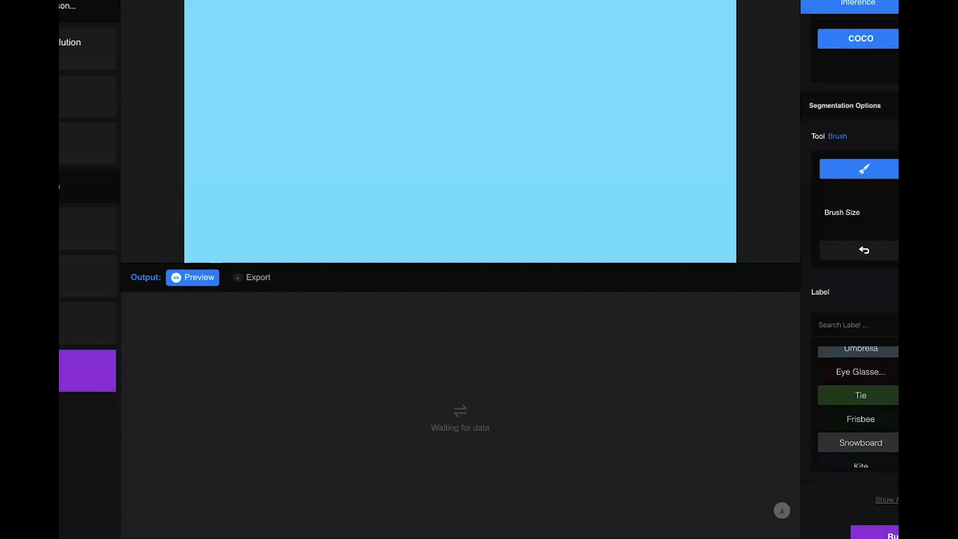
scroll(858, 404, "down", 8)
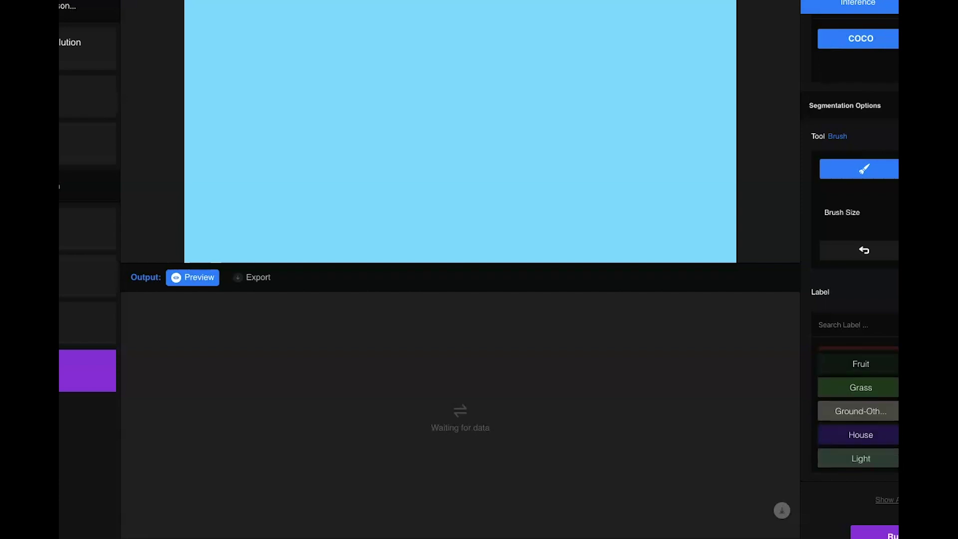
scroll(868, 410, "down", 1)
scroll(868, 410, "up", 1)
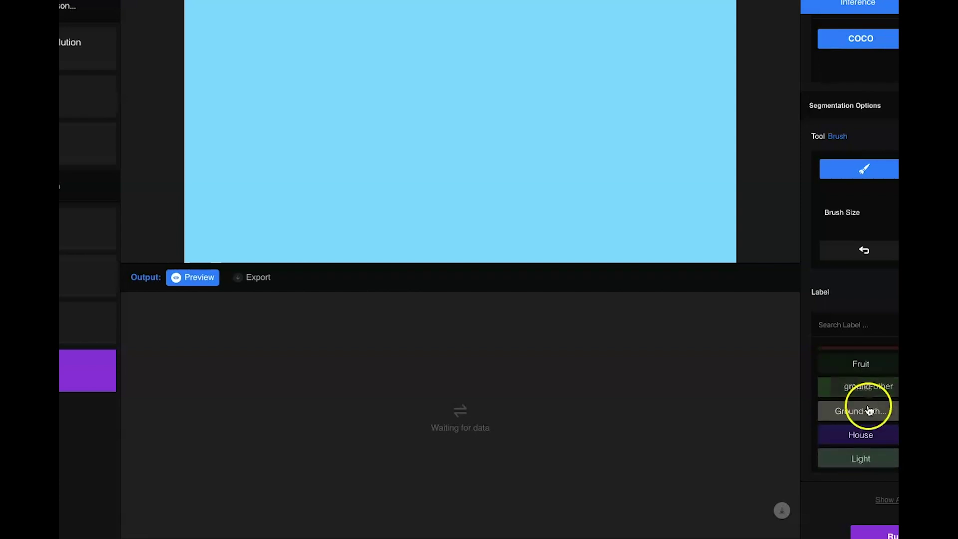
left_click(867, 388)
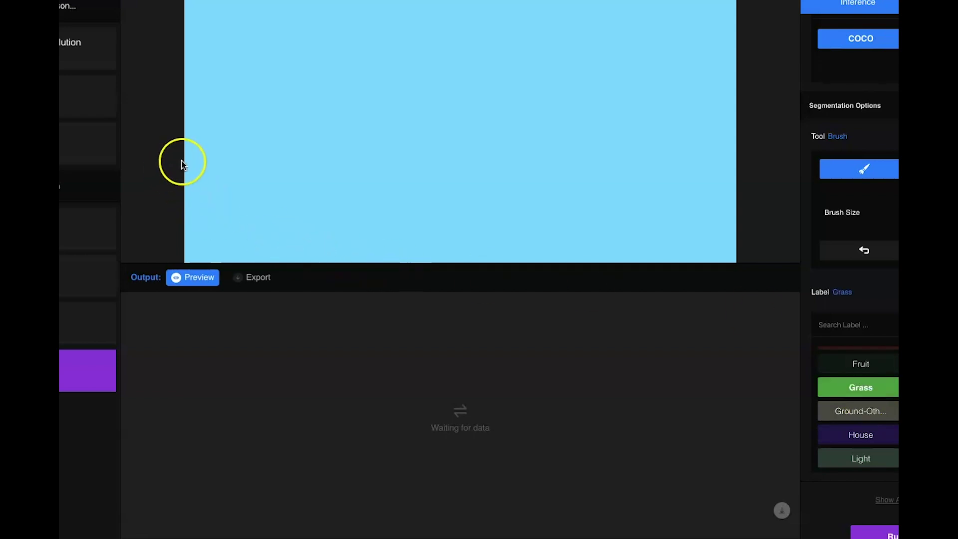
mouse_move(186, 163)
left_mouse_down()
mouse_move(342, 193)
mouse_move(673, 173)
mouse_move(727, 184)
mouse_move(606, 186)
mouse_move(623, 175)
mouse_move(451, 212)
mouse_move(296, 191)
mouse_move(416, 196)
mouse_move(574, 173)
mouse_move(594, 176)
mouse_move(539, 194)
mouse_move(599, 179)
mouse_move(723, 185)
left_mouse_up()
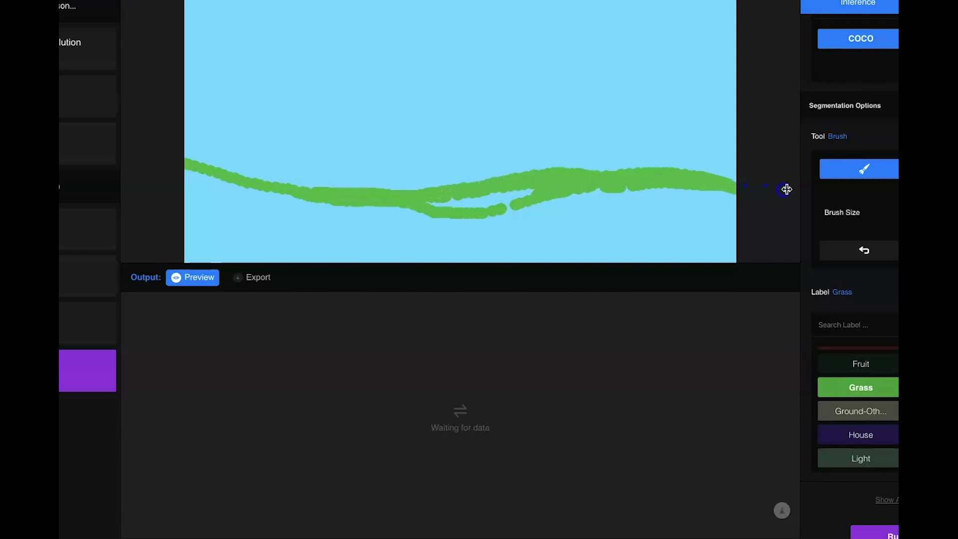
left_click(859, 168)
left_click(680, 209)
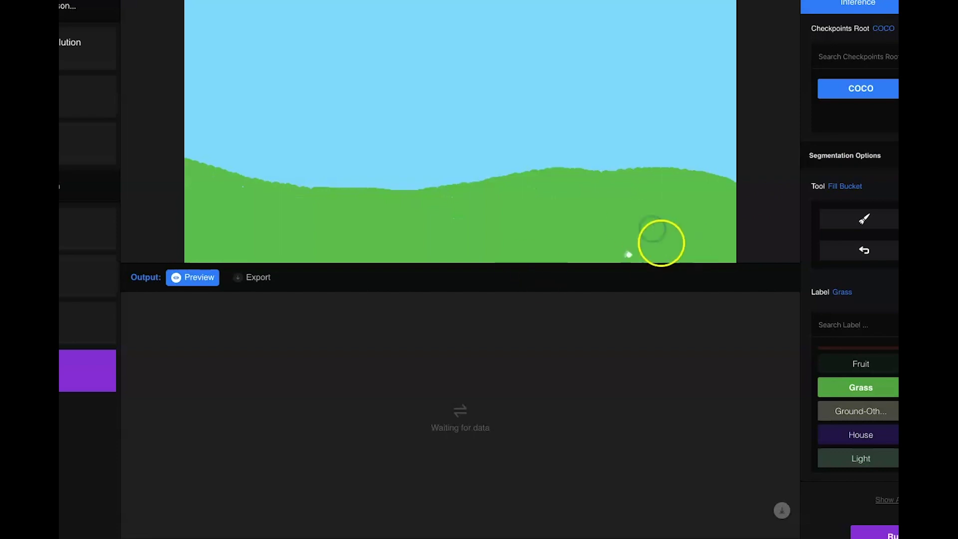
Step: Paint Rock clusters at both ends of the grass horizon and single rocks in the grass with a larger brush
left_click(863, 218)
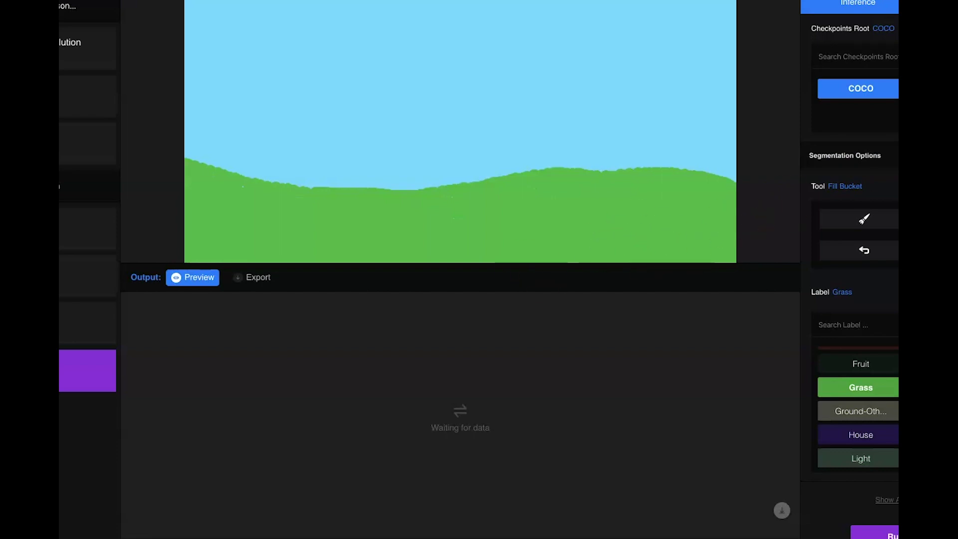
scroll(858, 409, "down", 7)
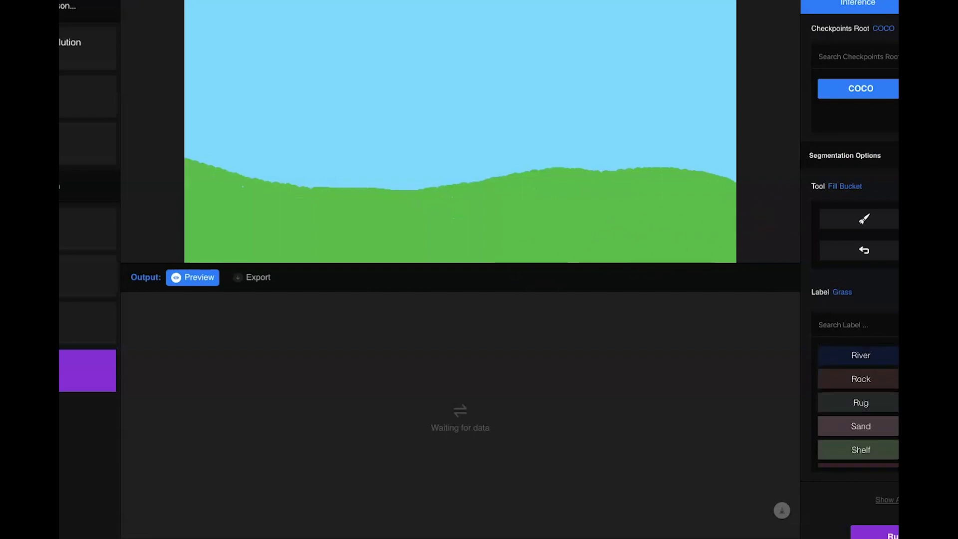
scroll(858, 399, "up", 1)
left_click(859, 391)
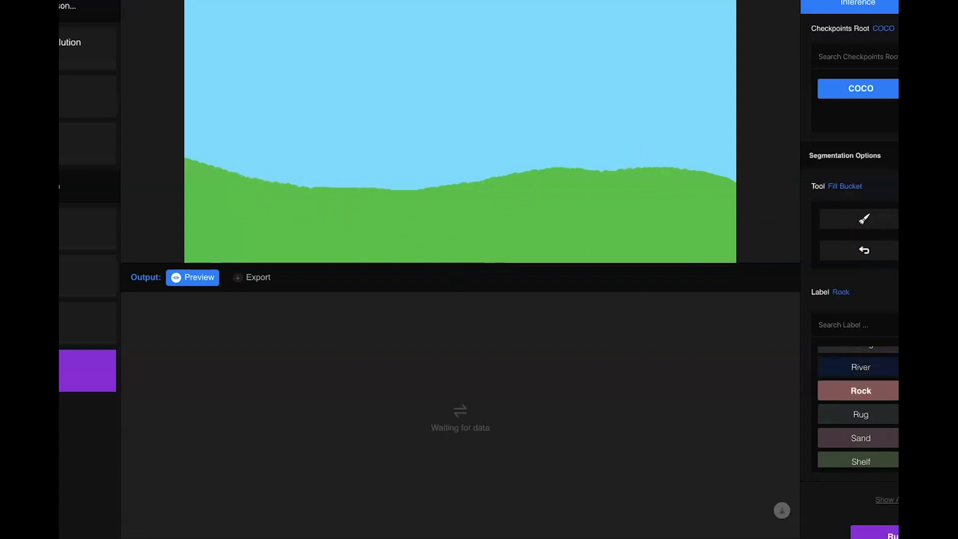
scroll(857, 409, "up", 15)
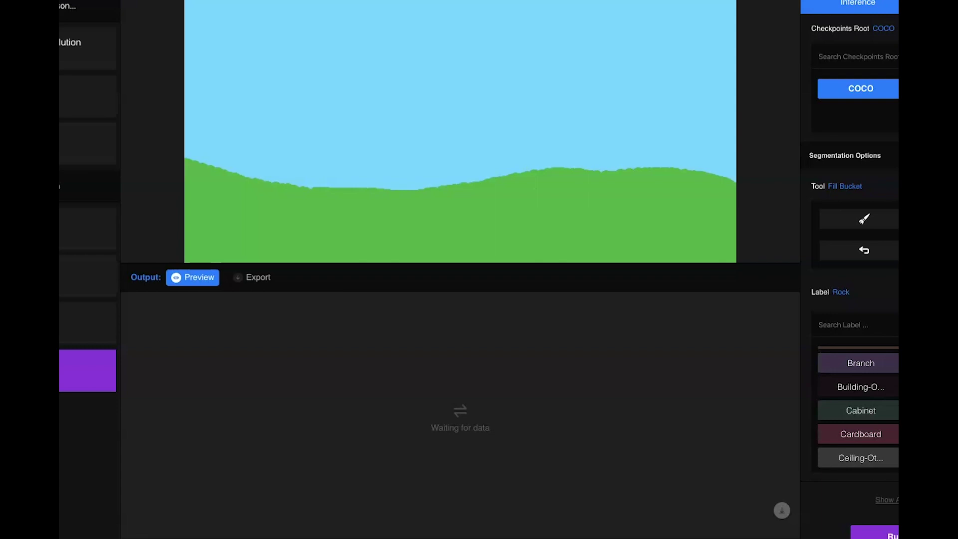
left_click(870, 254)
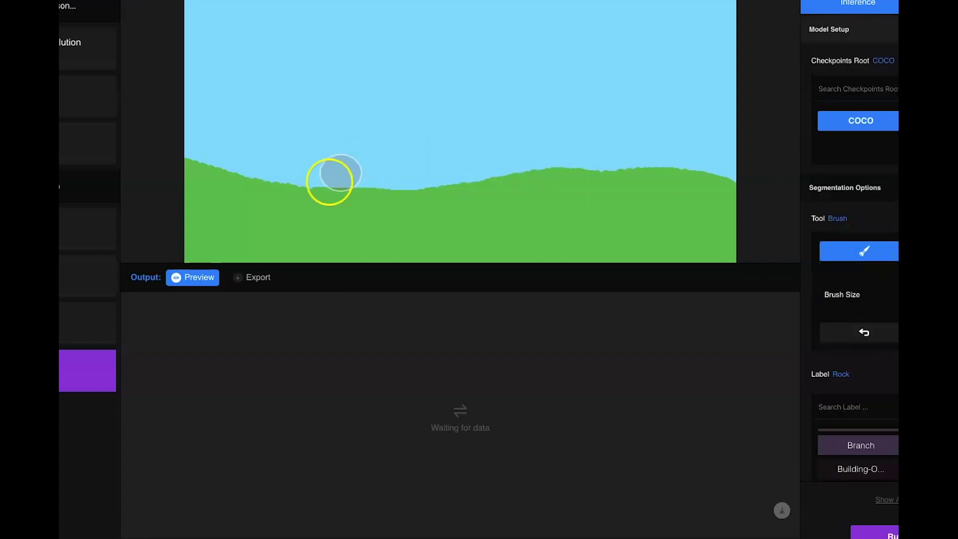
left_click_drag(239, 179, 238, 151)
left_click(263, 194)
left_click(324, 196)
mouse_move(671, 170)
left_mouse_down()
mouse_move(647, 181)
mouse_move(644, 191)
mouse_move(698, 171)
mouse_move(700, 158)
mouse_move(703, 194)
left_mouse_up()
left_click(575, 226)
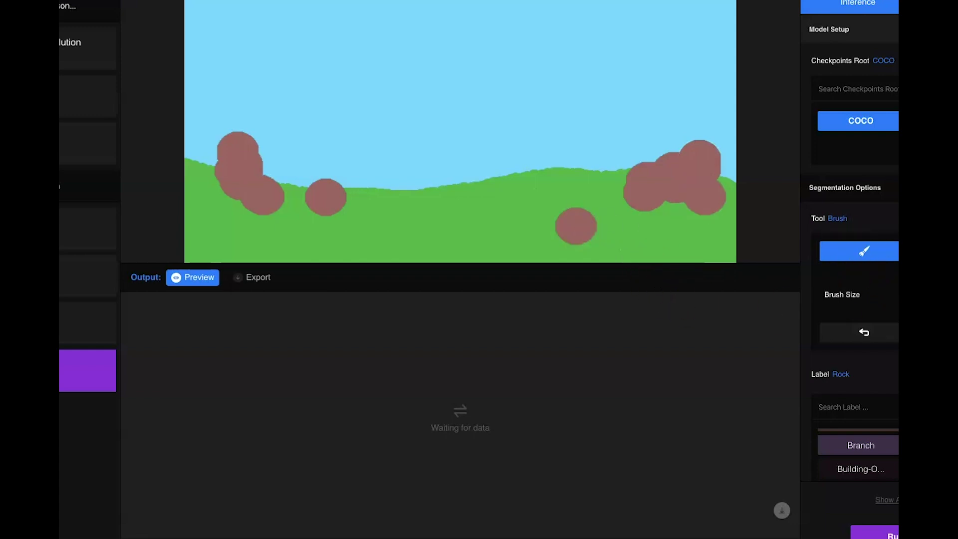
Step: Paint small Rock bumps at both sides of the base of the foreground rock in the grass
left_click(552, 236)
left_click_drag(561, 235, 594, 236)
Step: Choose the Sky-Other label and fill the area above the grass horizon with the Fill Bucket
scroll(849, 269, "down", 2)
scroll(858, 404, "down", 15)
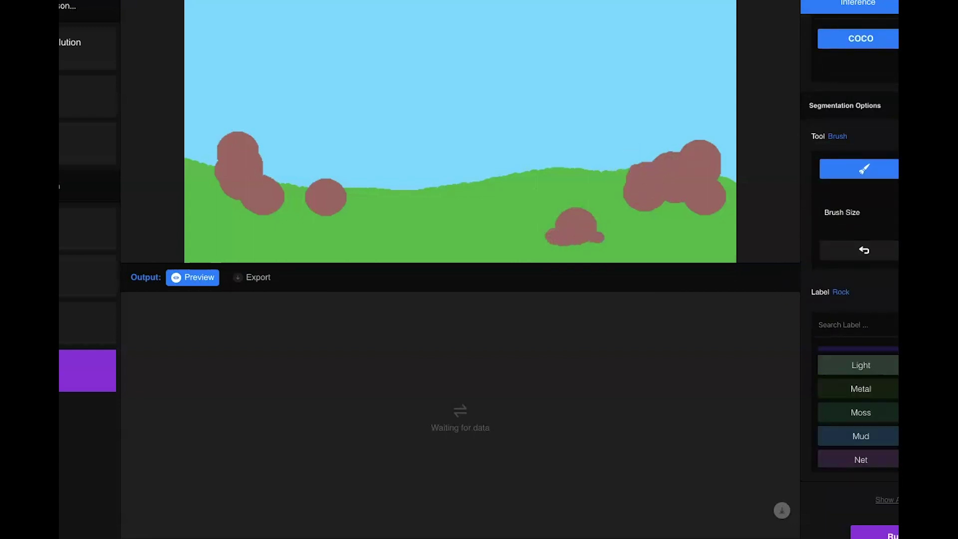
scroll(858, 404, "up", 3)
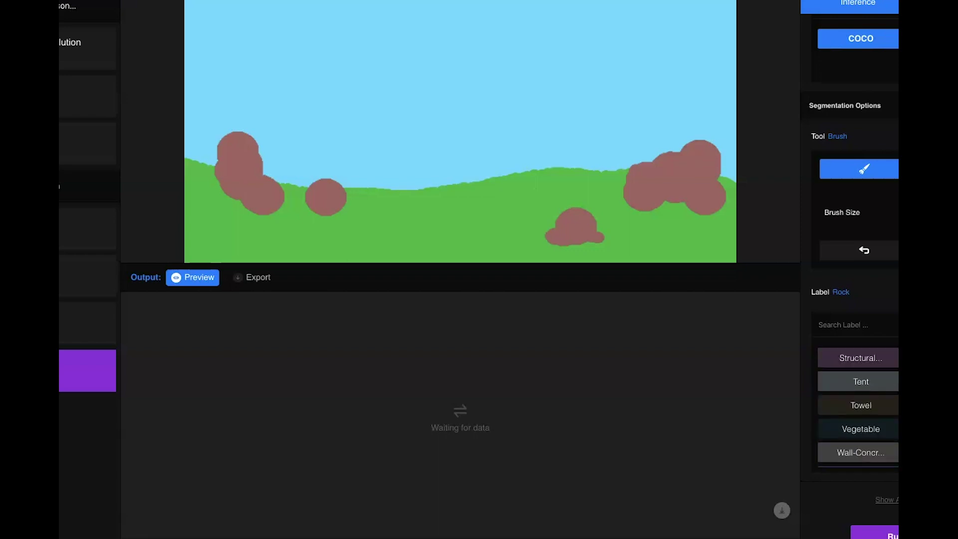
scroll(858, 404, "up", 3)
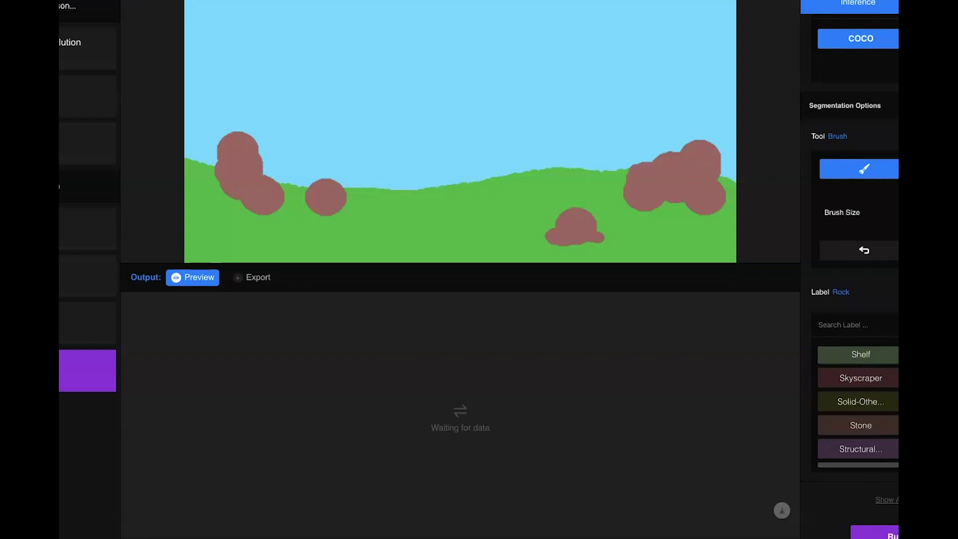
scroll(858, 404, "up", 2)
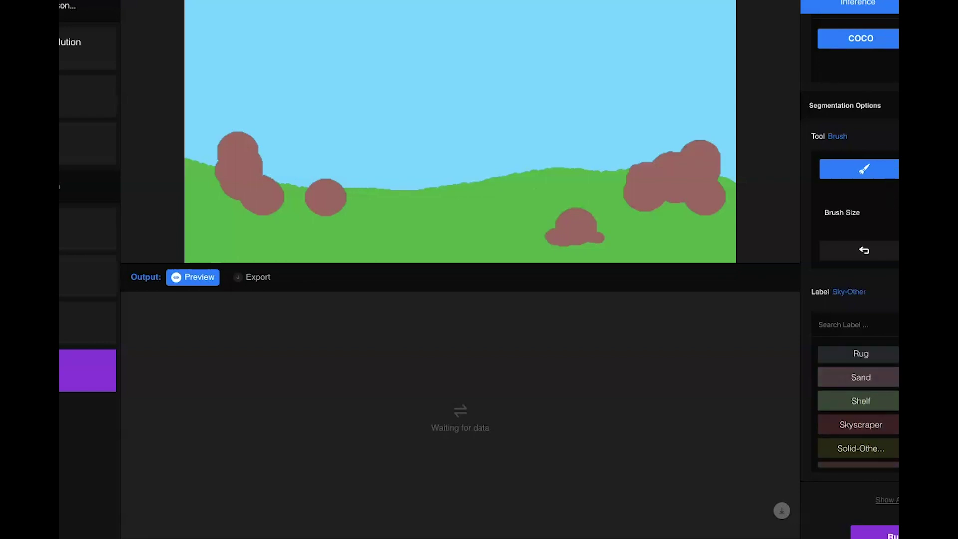
left_click(937, 168)
left_click(548, 84)
left_click(652, 70)
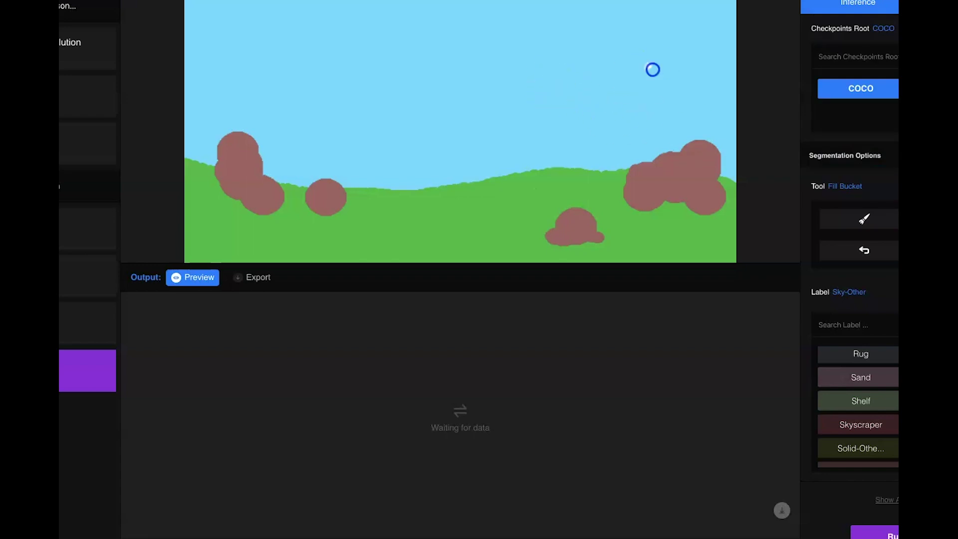
Step: Search the segmentation labels for "clo" and select Clouds
scroll(862, 435, "up", 20)
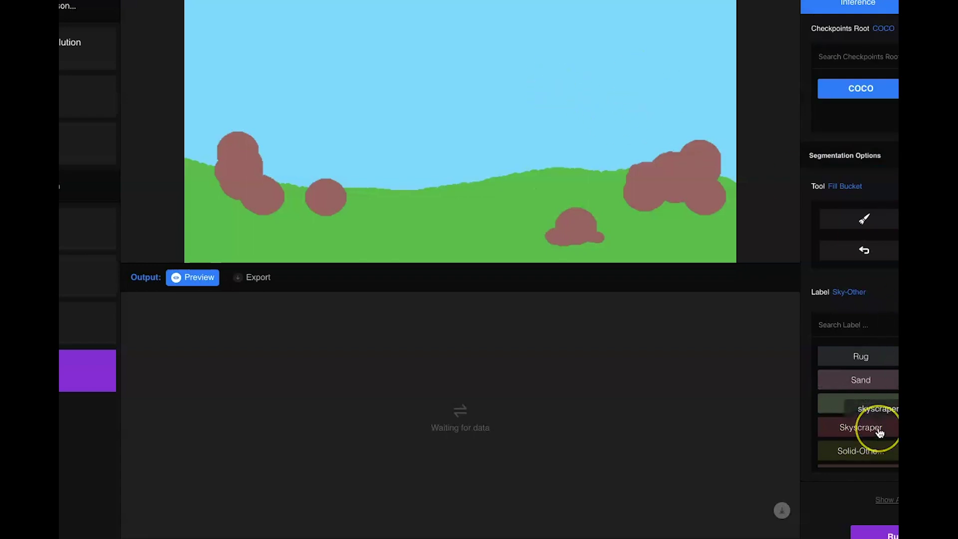
scroll(879, 431, "up", 10)
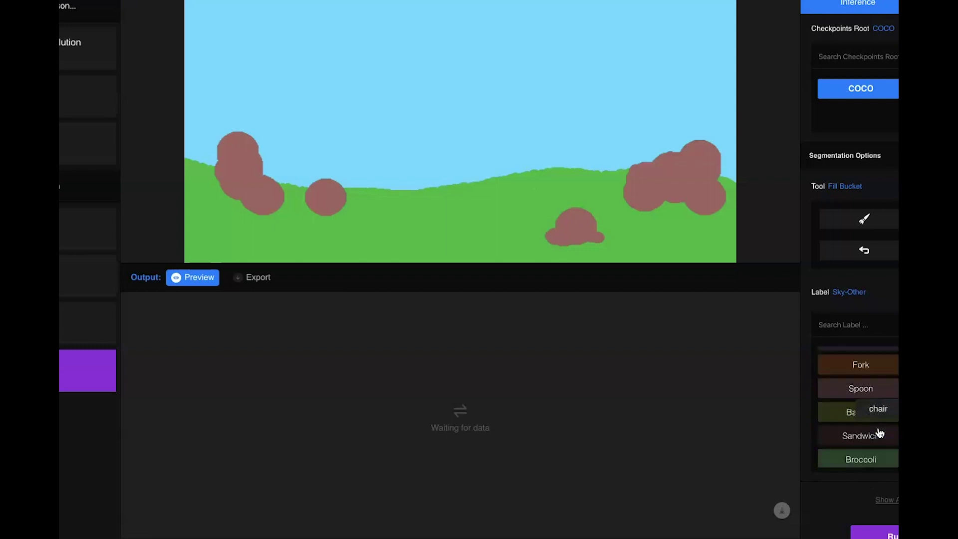
scroll(879, 432, "up", 8)
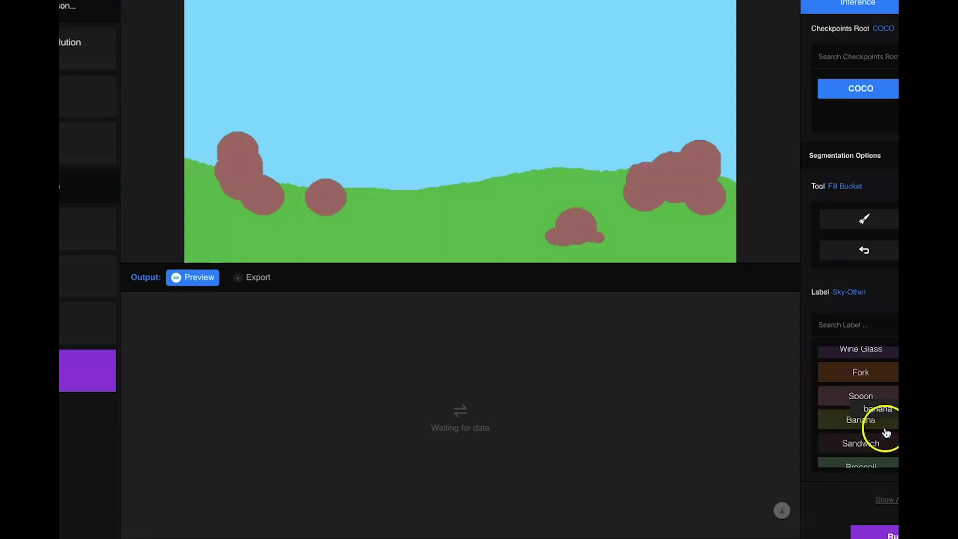
scroll(858, 407, "up", 4)
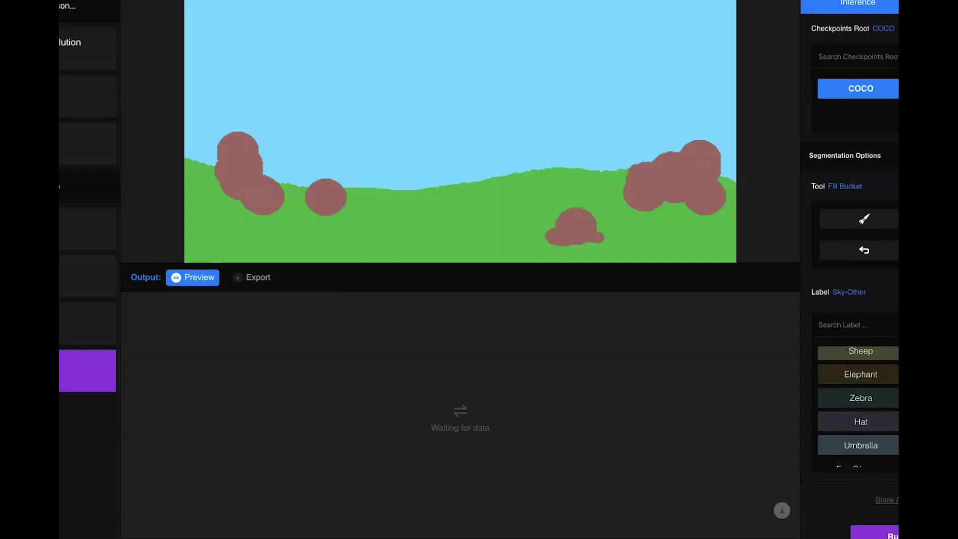
left_click(866, 318)
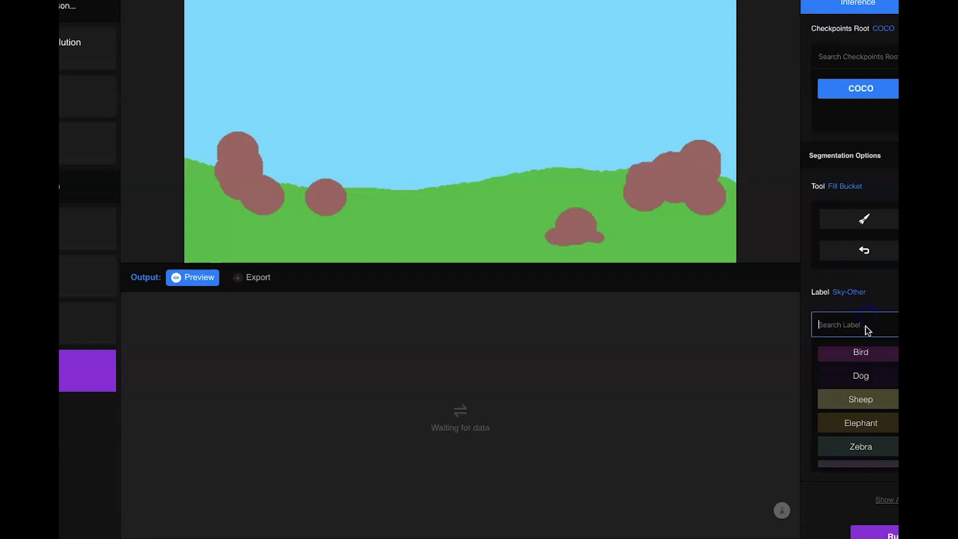
type("cvlo")
key("BackSpace")
key("BackSpace")
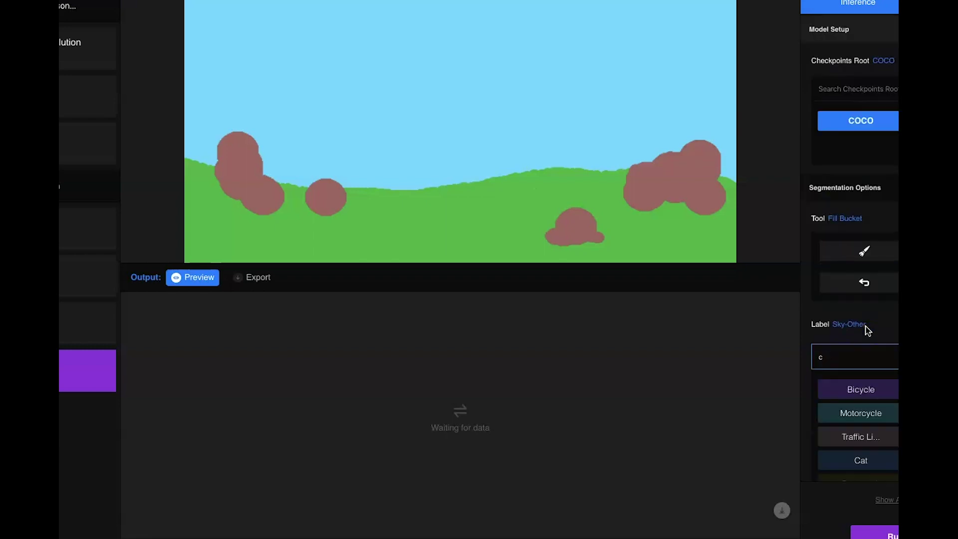
type("lo")
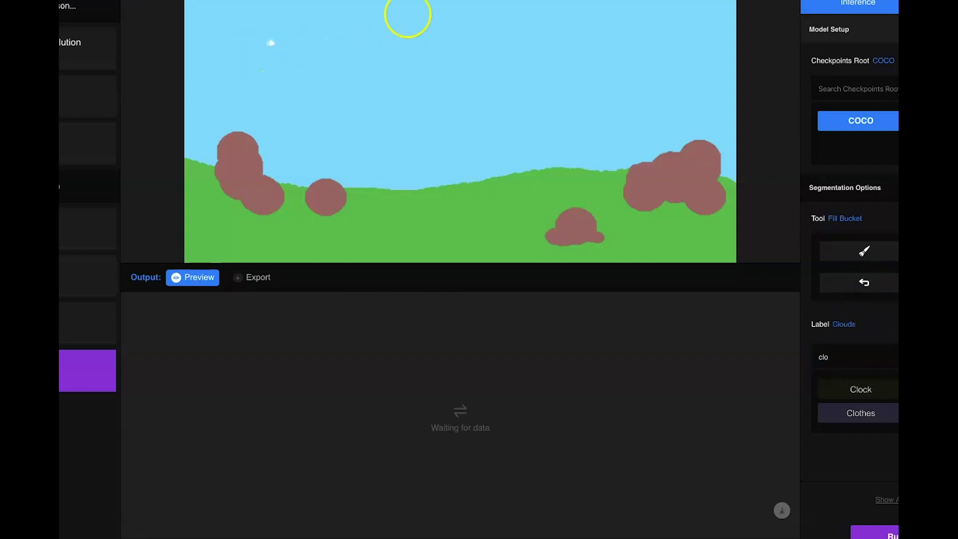
Step: Paint three Clouds shapes with the Brush: two high in the sky and one low above the middle of the horizon
left_click(857, 251)
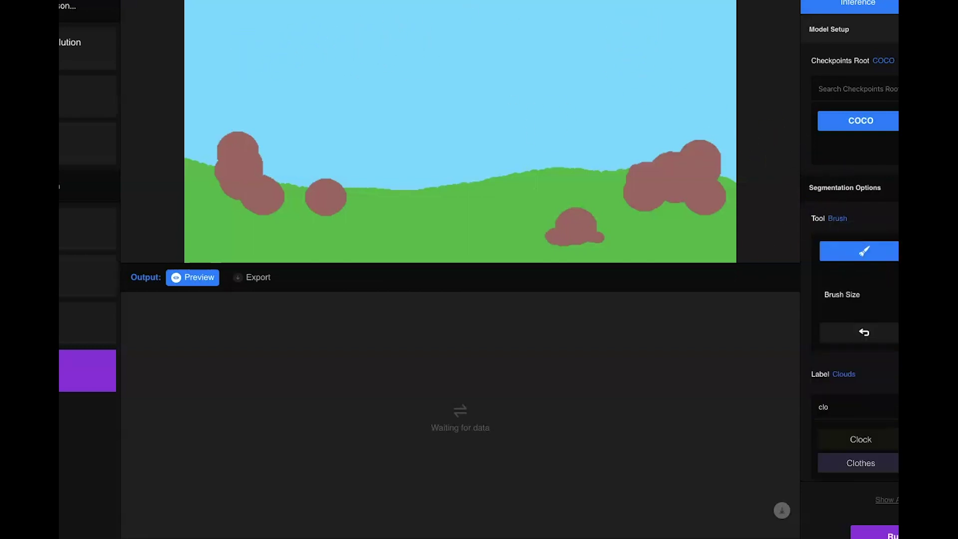
mouse_move(261, 38)
left_mouse_down()
mouse_move(341, 28)
mouse_move(303, 50)
mouse_move(348, 43)
mouse_move(381, 65)
left_mouse_up()
mouse_move(568, 75)
left_mouse_down()
mouse_move(618, 55)
mouse_move(707, 64)
mouse_move(672, 40)
mouse_move(637, 75)
mouse_move(578, 106)
mouse_move(557, 87)
mouse_move(640, 84)
mouse_move(679, 64)
mouse_move(676, 37)
mouse_move(692, 33)
mouse_move(699, 104)
mouse_move(732, 95)
mouse_move(698, 75)
mouse_move(596, 114)
mouse_move(535, 97)
left_mouse_up()
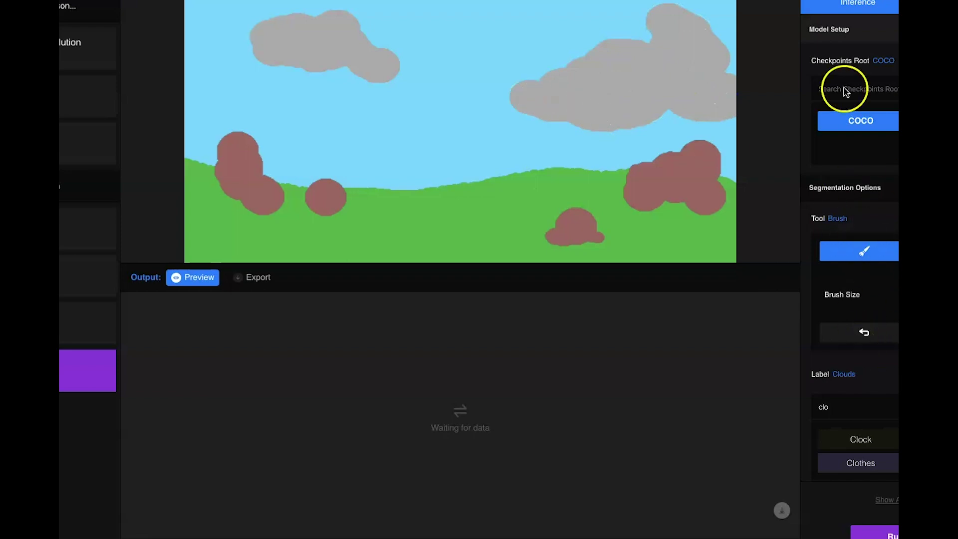
scroll(848, 249, "down", 1)
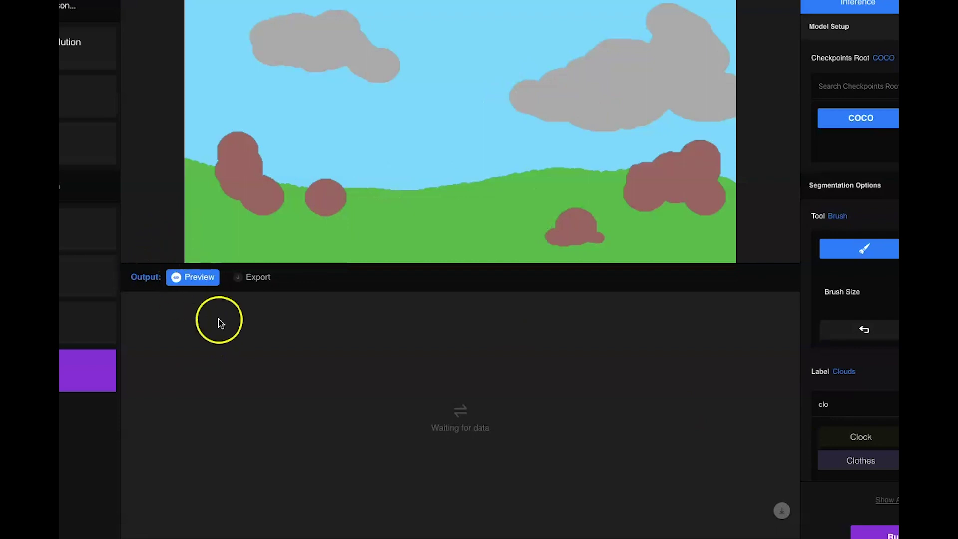
mouse_move(373, 153)
left_mouse_down()
mouse_move(405, 156)
mouse_move(401, 124)
mouse_move(412, 138)
mouse_move(464, 150)
mouse_move(449, 141)
mouse_move(358, 150)
left_mouse_up()
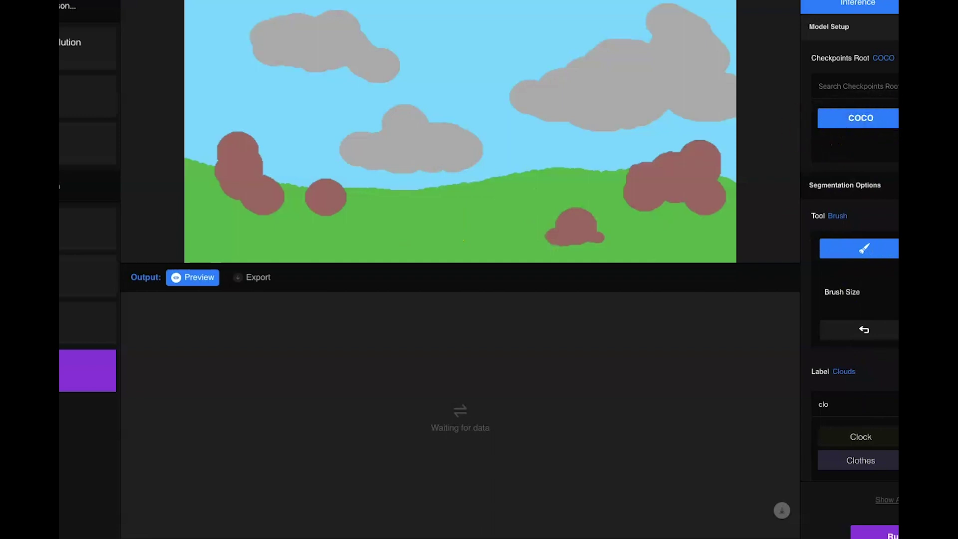
Step: Run the model on the painted landscape and open the Run Location setting among the additional run options
scroll(858, 249, "down", 1)
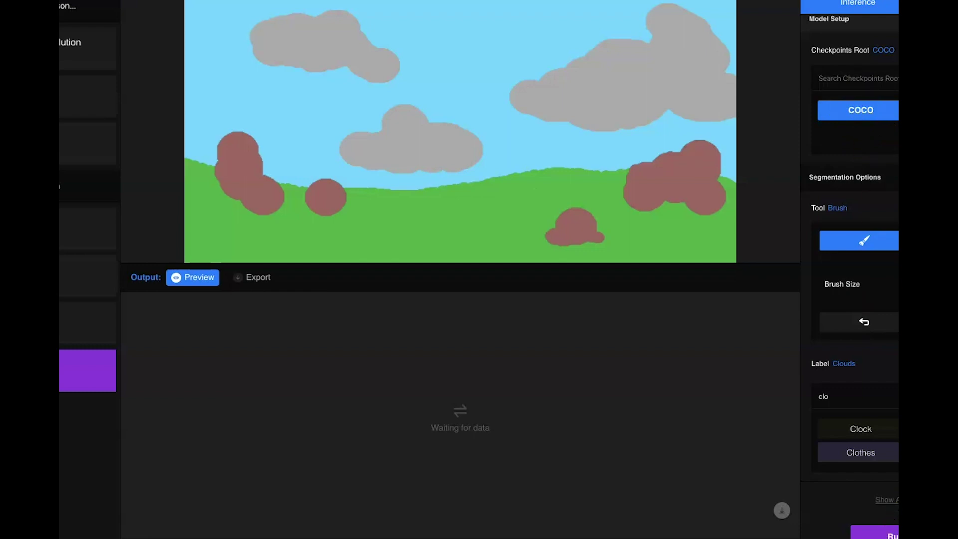
left_click(874, 533)
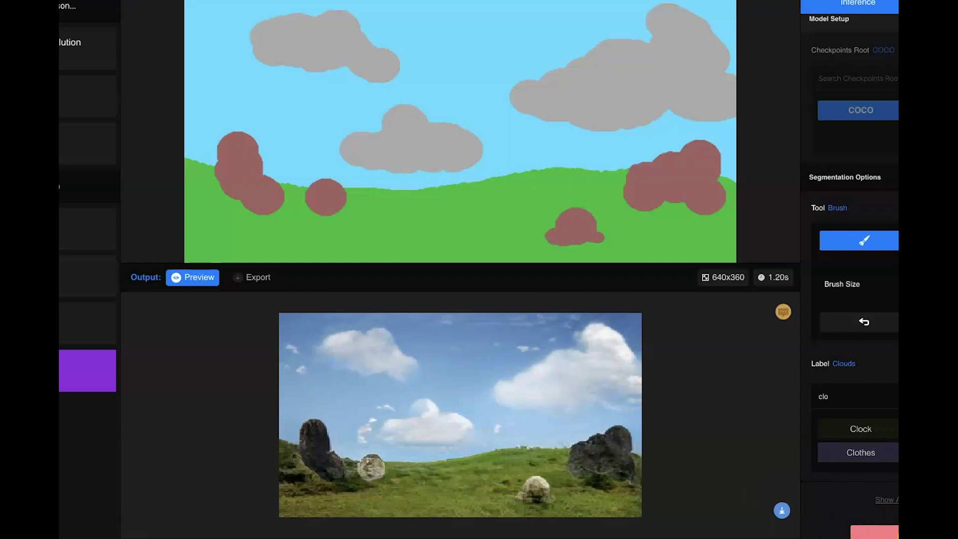
left_click(887, 499)
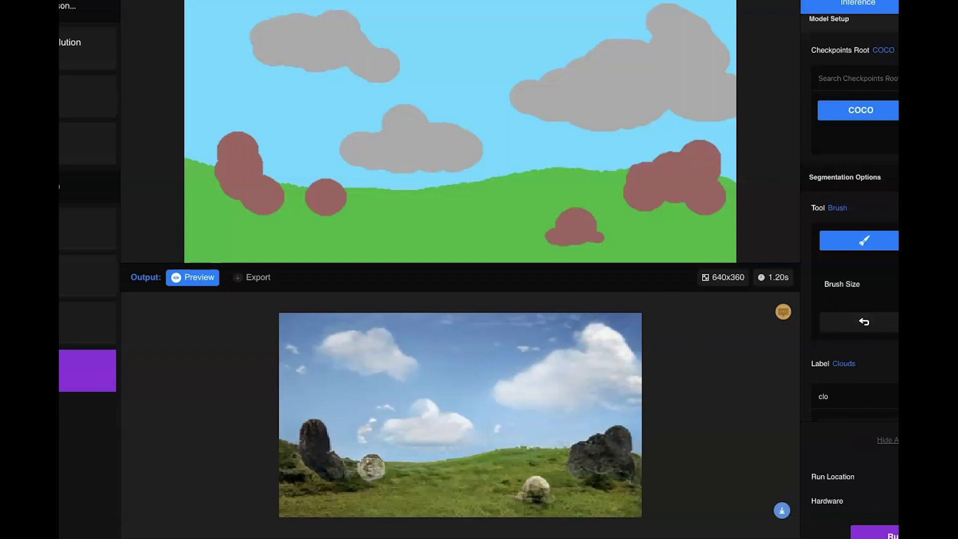
left_click(938, 476)
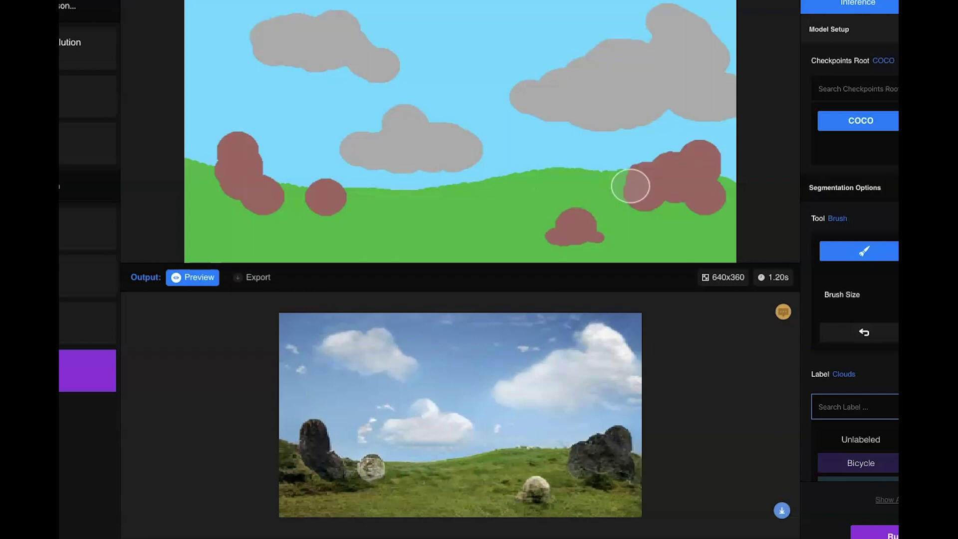
Step: Browse the model library and add the BDCN edge detection model to the Nut Romanticism workspace
left_click_drag(625, 187, 656, 163)
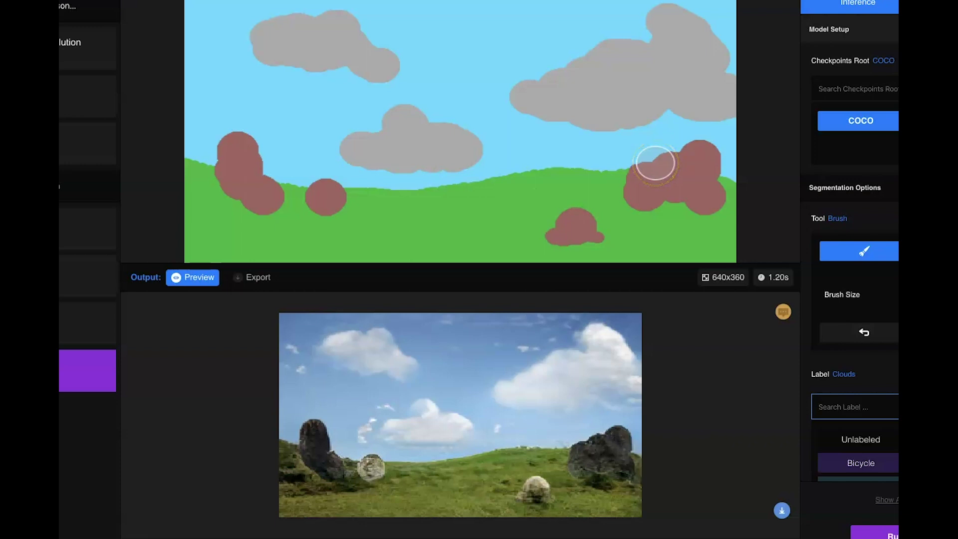
mouse_move(656, 163)
left_mouse_down()
mouse_move(675, 218)
mouse_move(507, 223)
mouse_move(50, 379)
left_mouse_up()
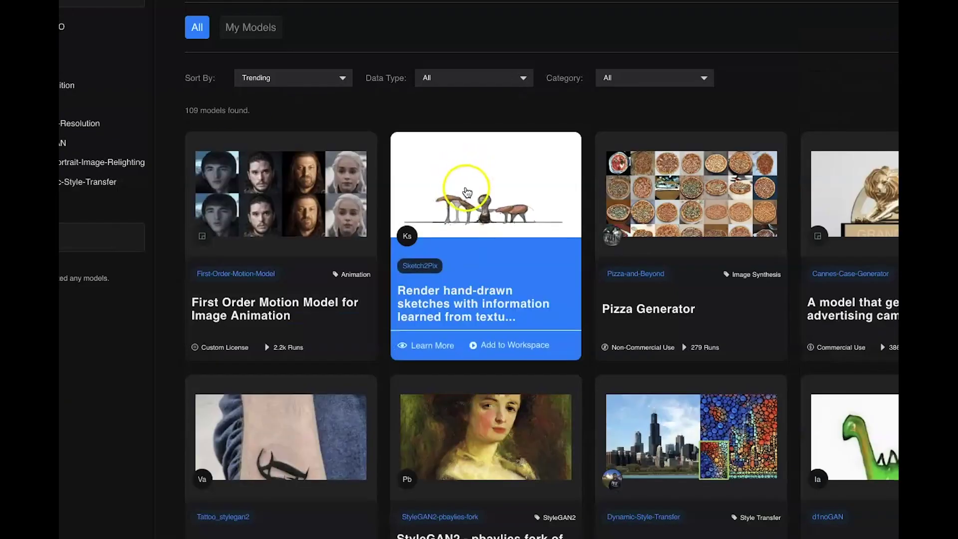
scroll(521, 353, "down", 6)
scroll(523, 353, "up", 6)
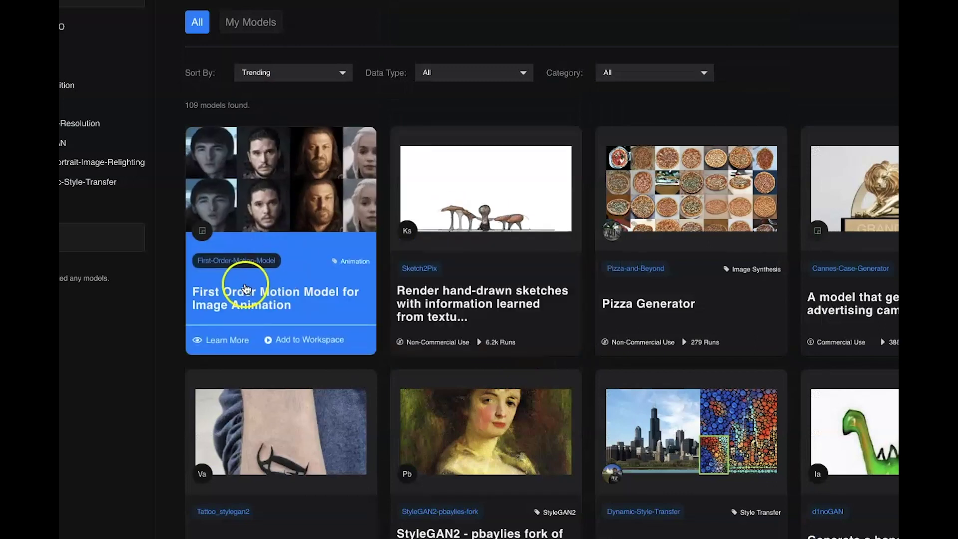
scroll(435, 359, "down", 8)
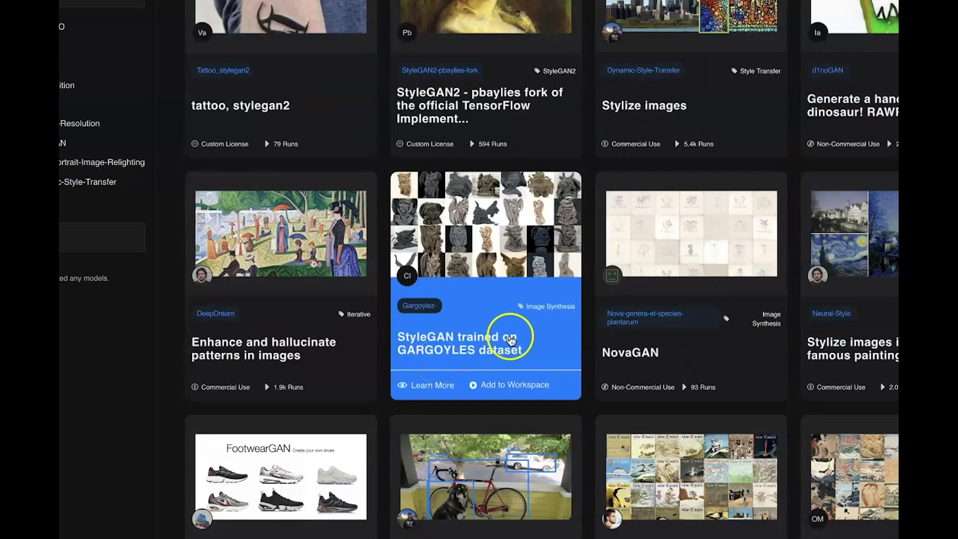
scroll(696, 323, "down", 15)
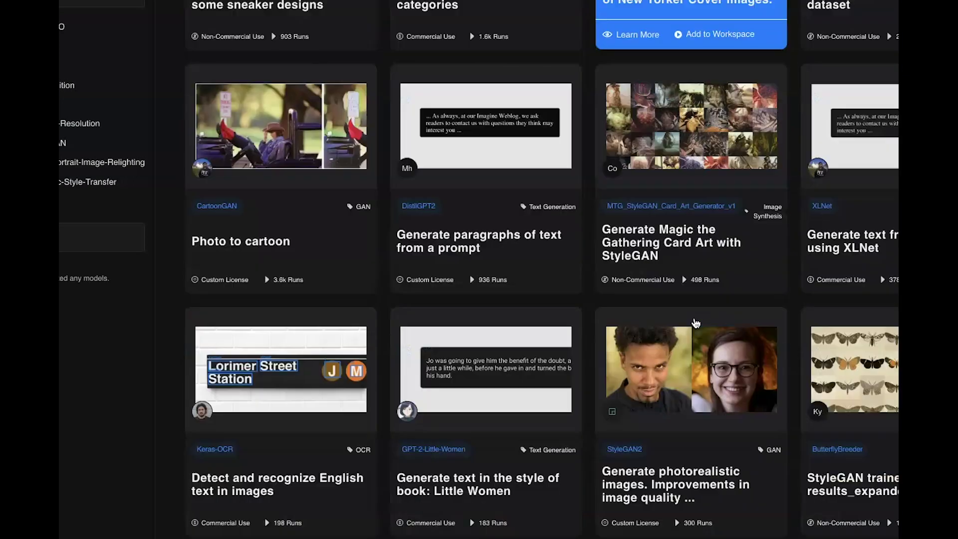
scroll(695, 320, "down", 11)
scroll(713, 275, "up", 6)
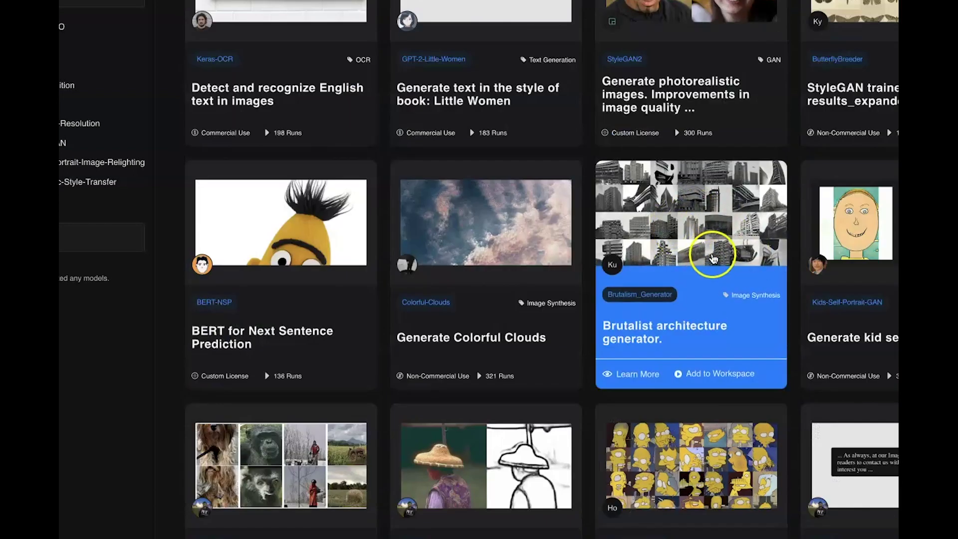
scroll(714, 248, "down", 5)
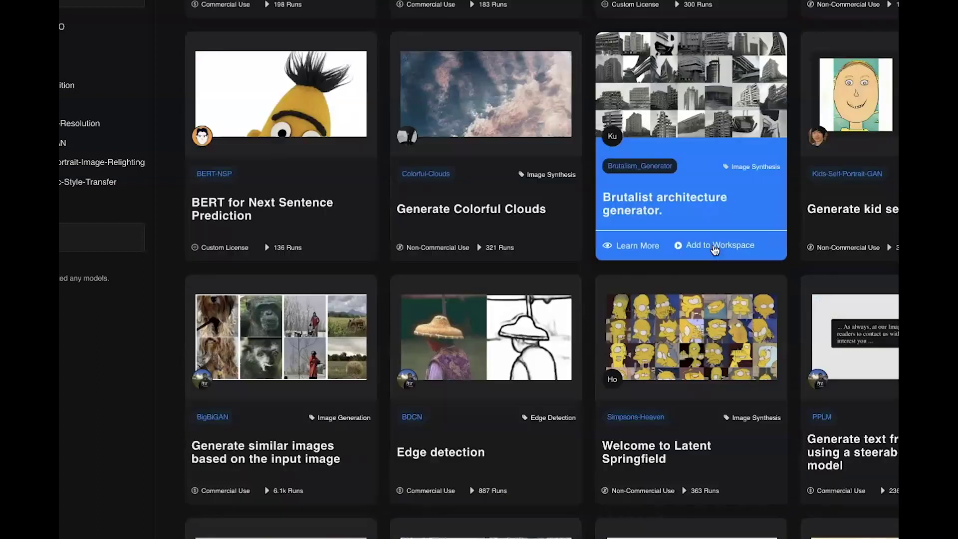
left_click(430, 324)
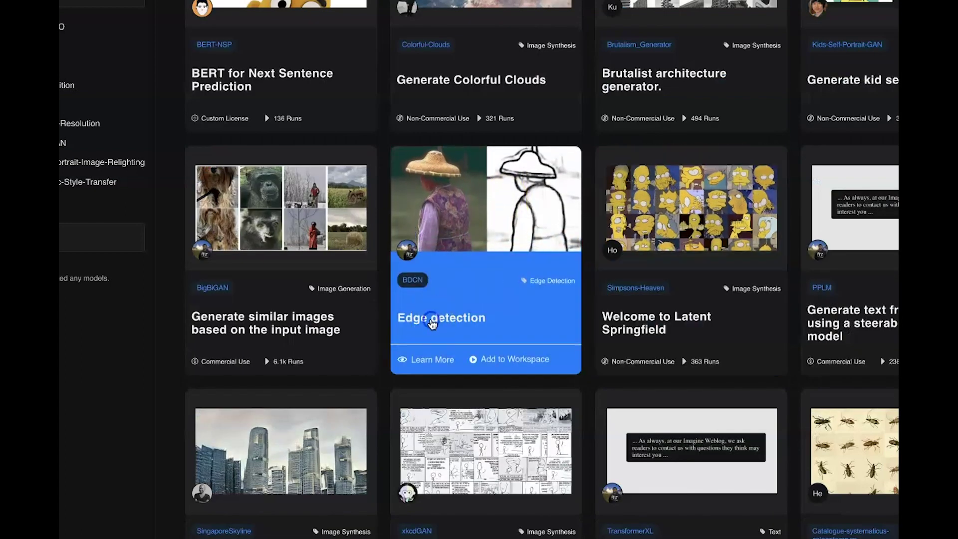
left_click(330, 157)
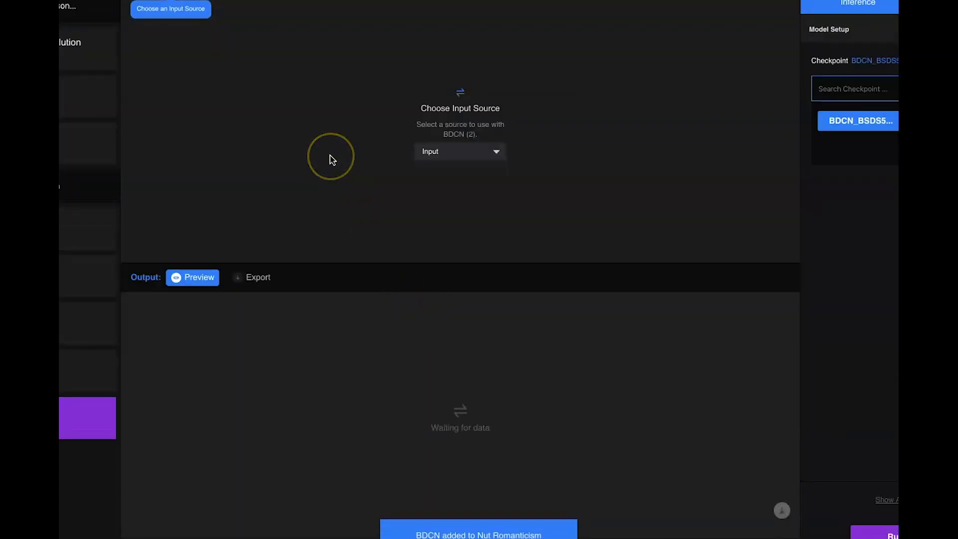
Step: Set Camera as the input source for the BDCN model and run it
left_click(263, 40)
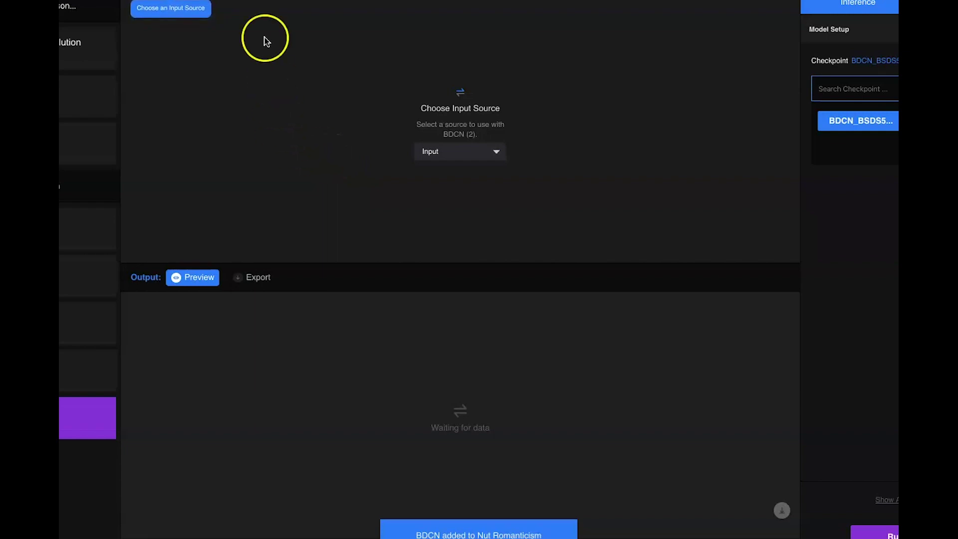
left_click(427, 145)
left_click(458, 148)
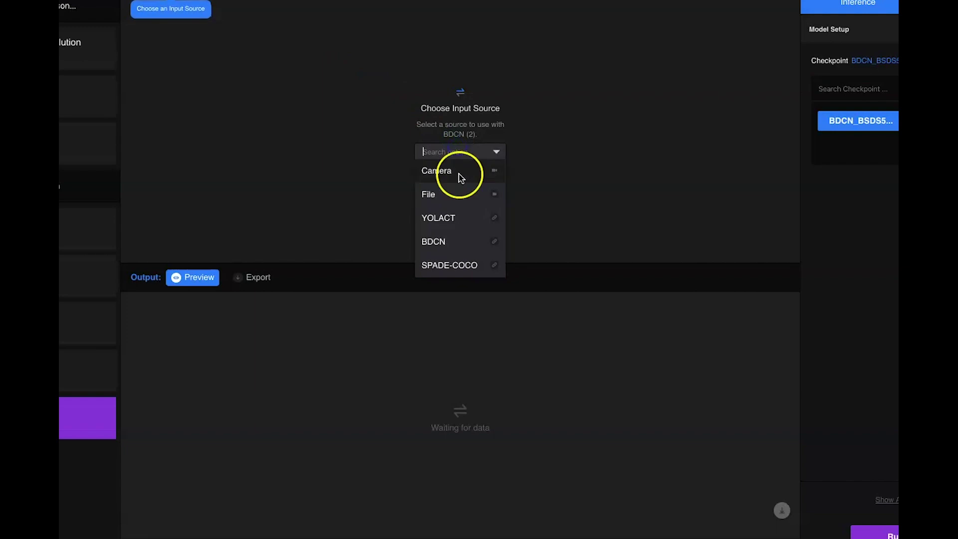
left_click(460, 174)
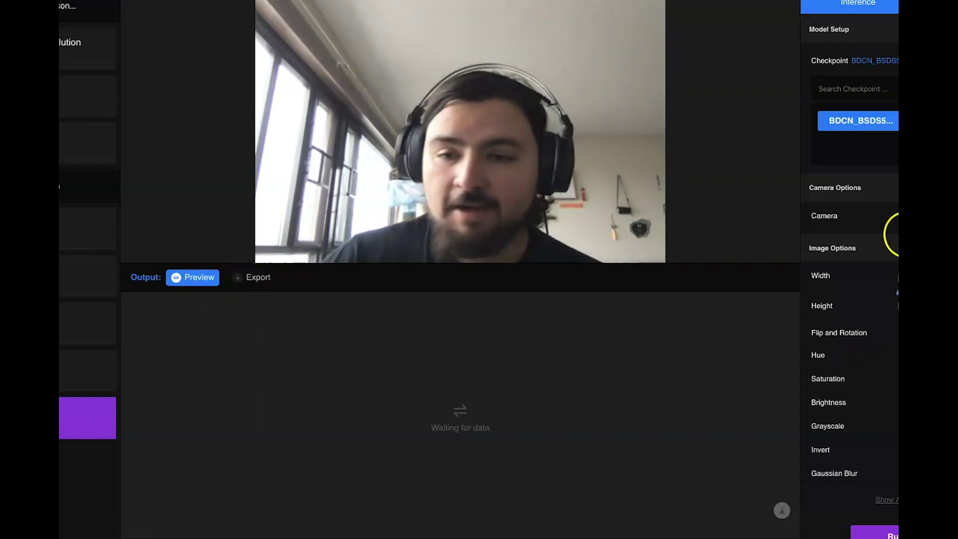
left_click(883, 530)
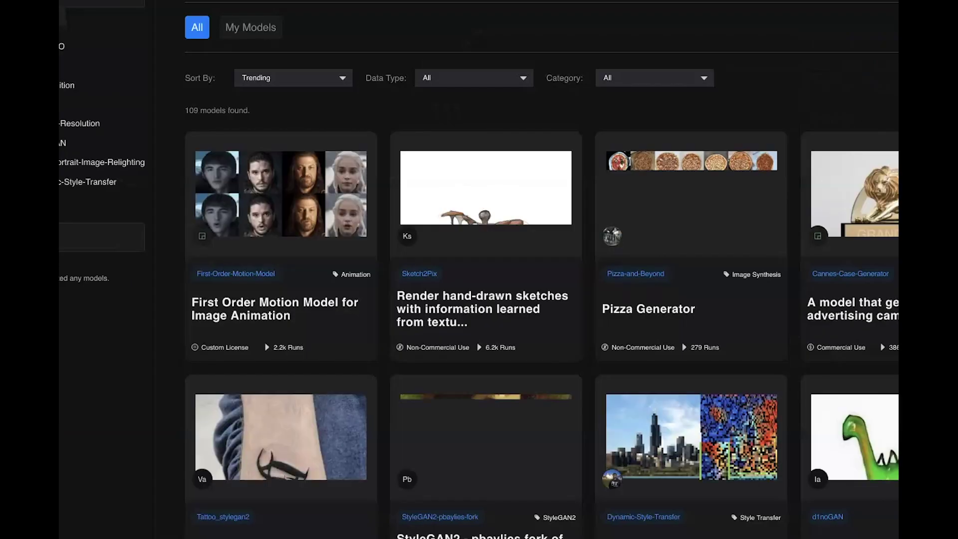
Step: Return to the model library and look over its trending models
scroll(622, 369, "down", 10)
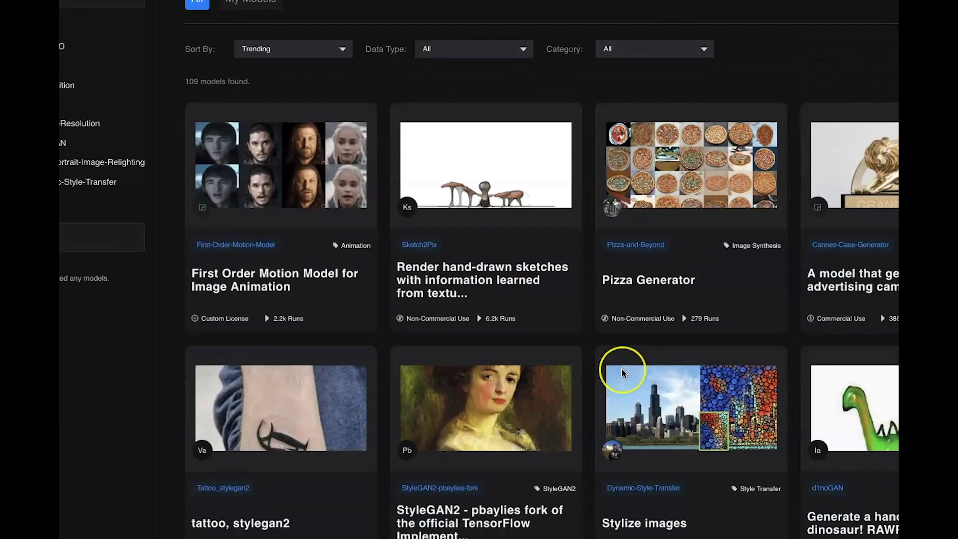
scroll(621, 369, "up", 10)
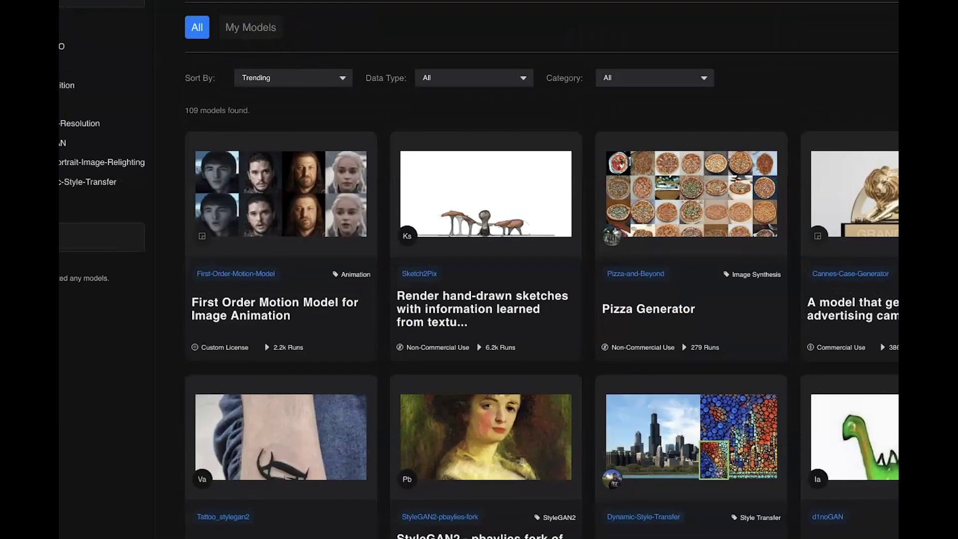
Step: Browse the trending models in the library and filter it to the Motion Capture category
scroll(483, 394, "down", 20)
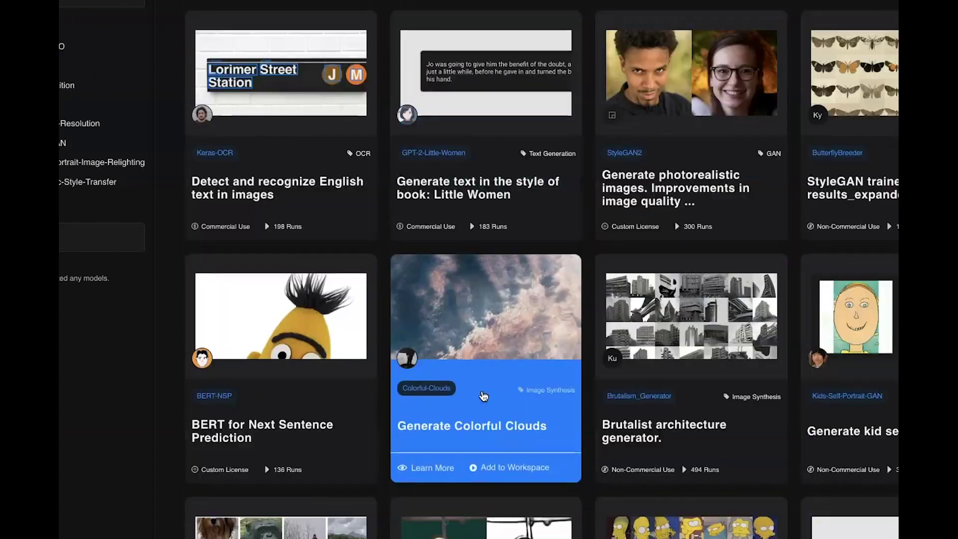
scroll(483, 394, "down", 20)
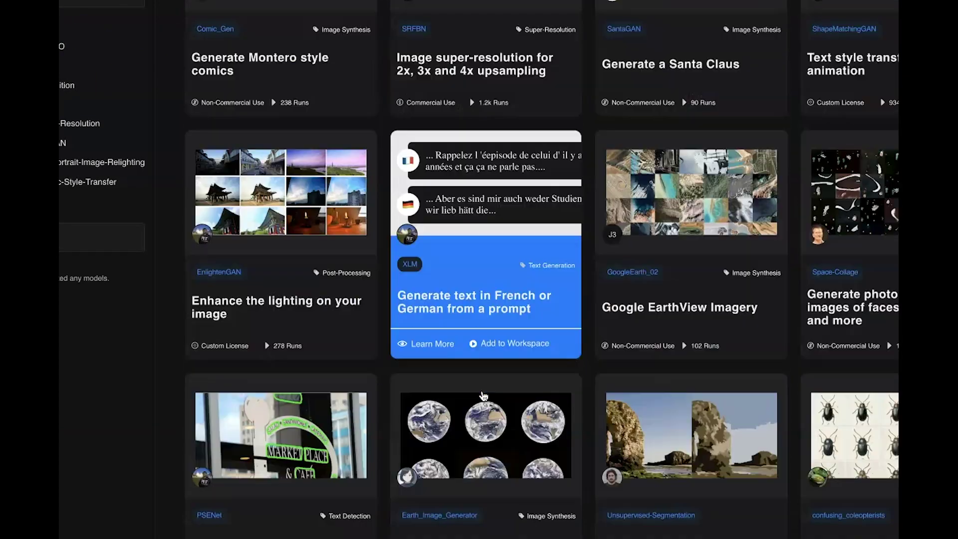
scroll(483, 394, "up", 20)
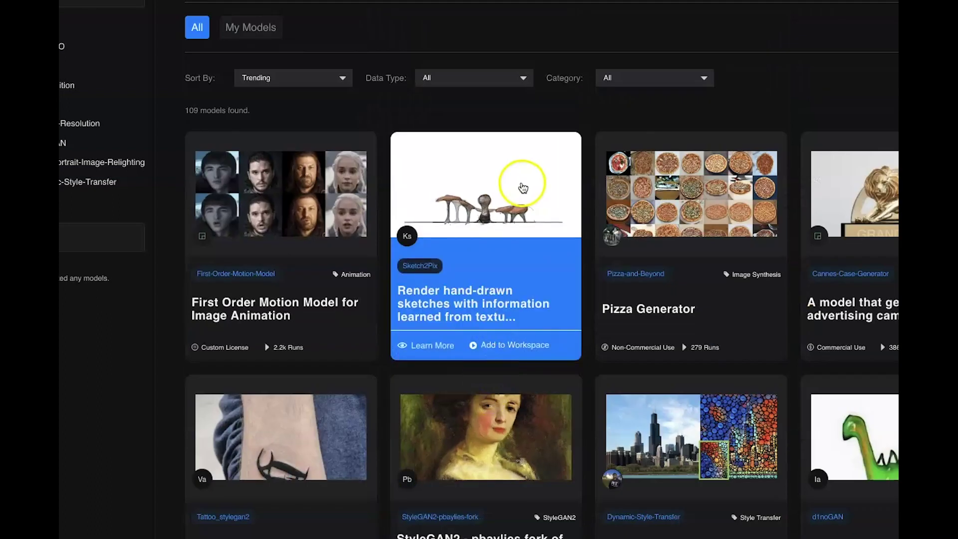
left_click(651, 77)
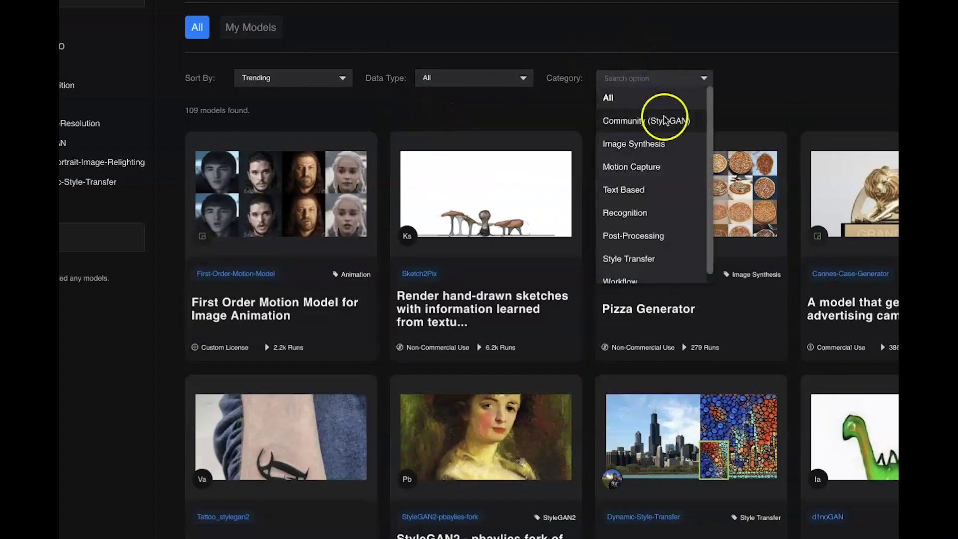
left_click(668, 167)
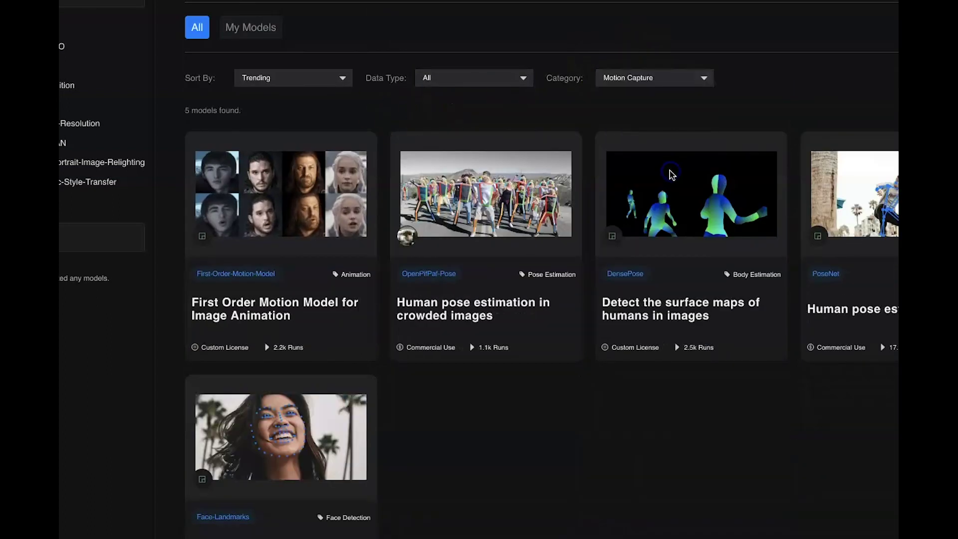
Step: Look over the motion capture models and add PoseNet to the Nut Romanticism workspace
mouse_move(868, 251)
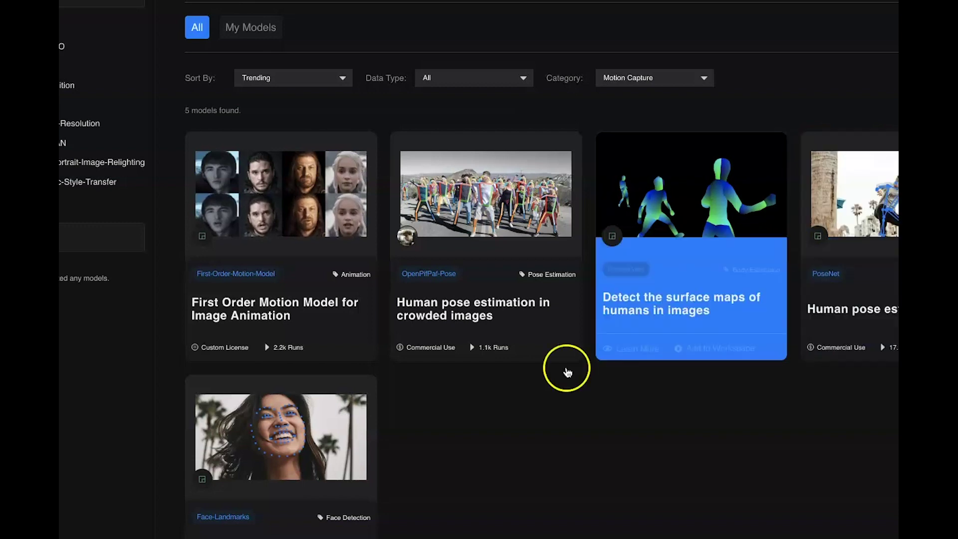
mouse_move(297, 451)
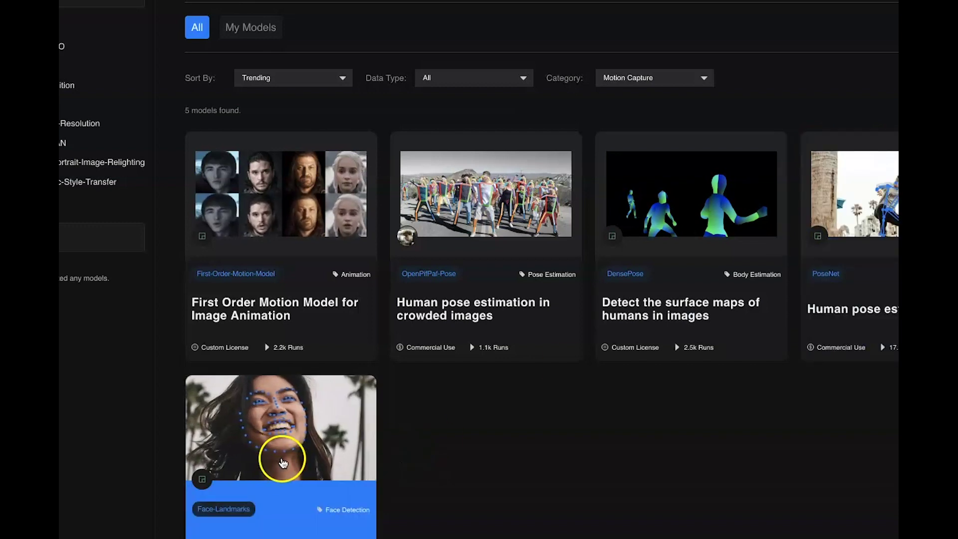
scroll(279, 456, "down", 1)
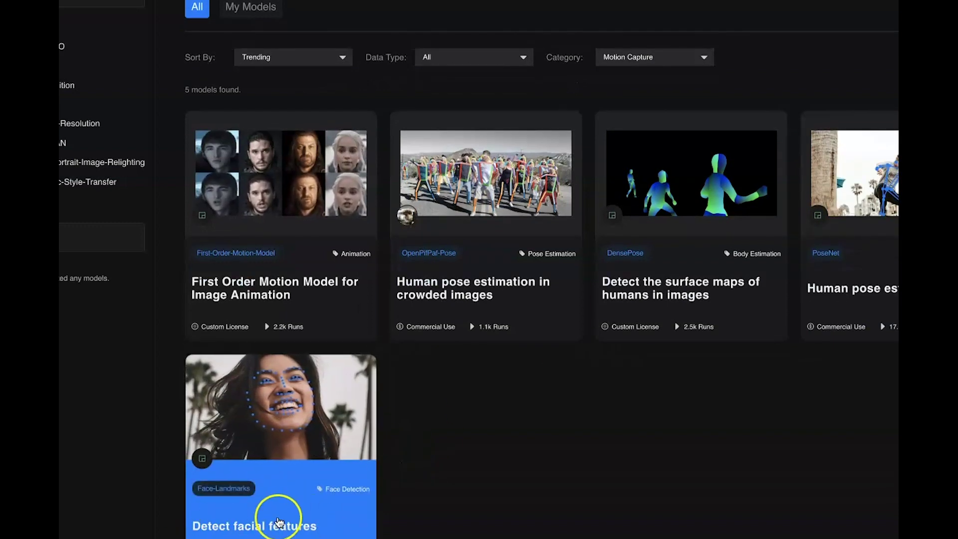
mouse_move(813, 197)
left_click(861, 178)
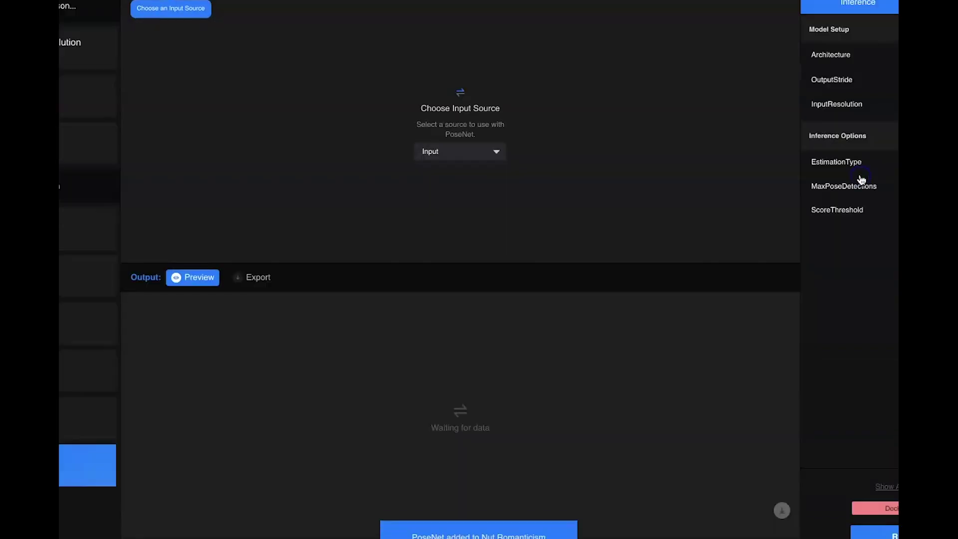
Step: Set Camera as the input source for PoseNet and run it with the additional run options shown
left_click(456, 152)
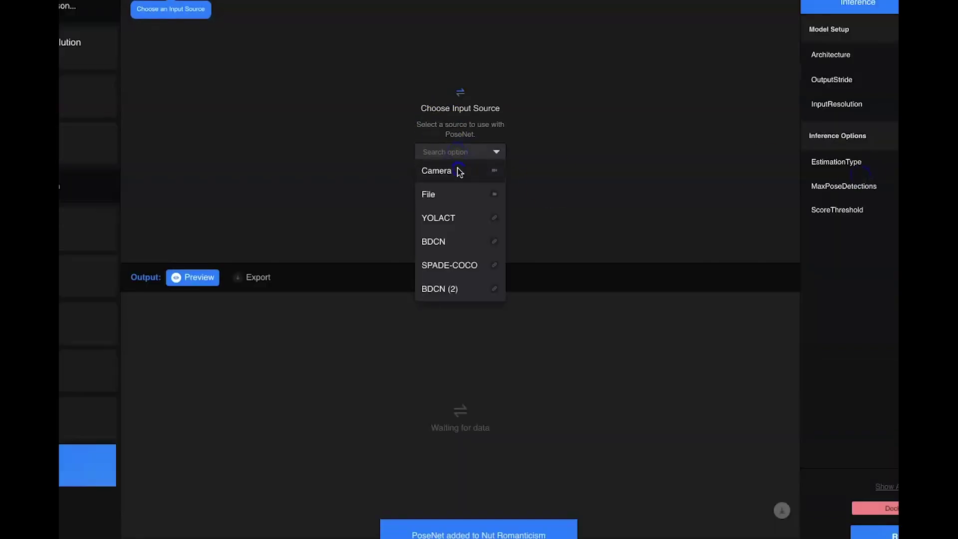
left_click(459, 170)
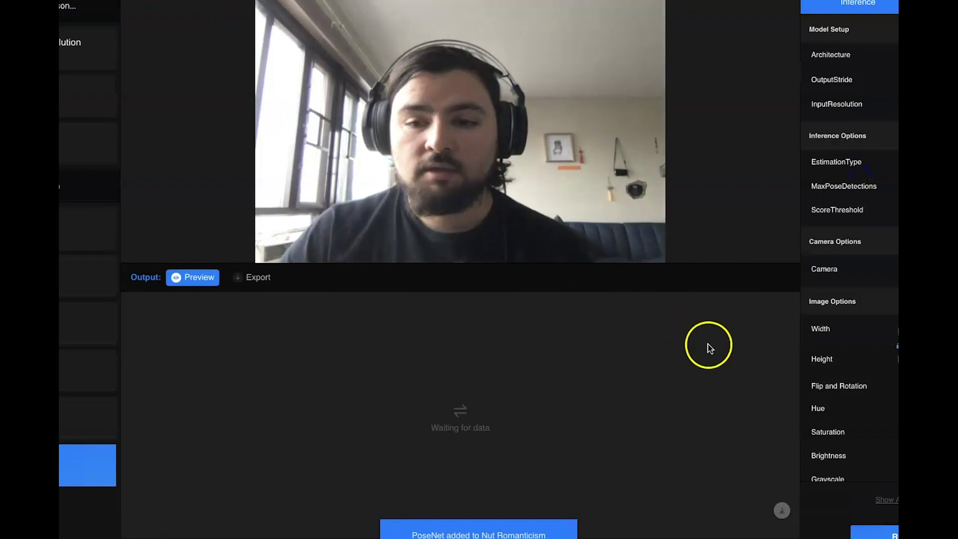
left_click(887, 499)
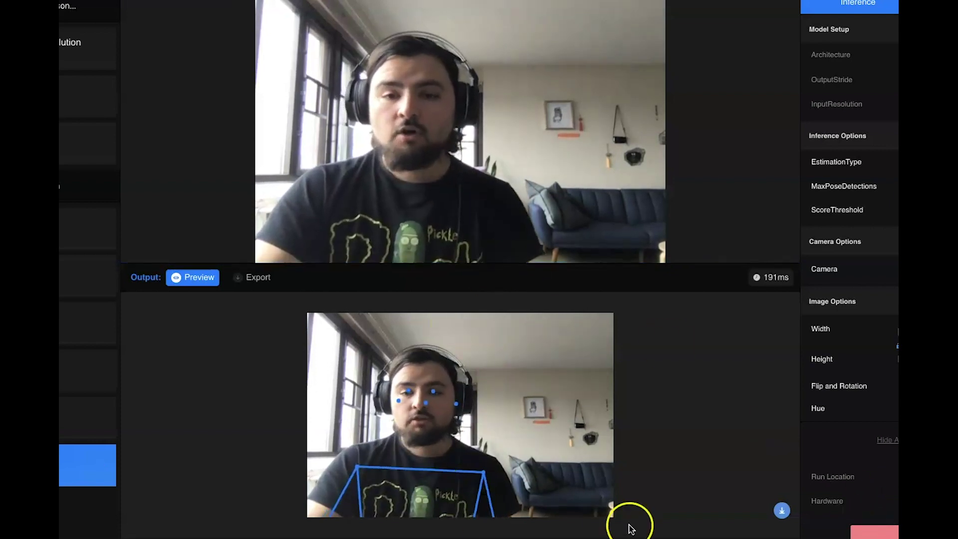
Step: Open PoseNet's HTTP connection details and examine its input and output specifications, server address and routes
left_click(857, 30)
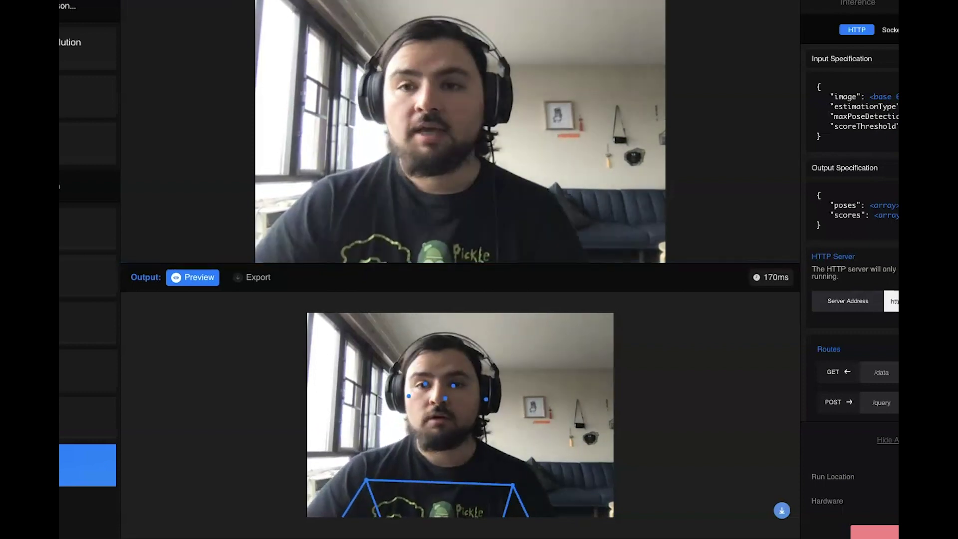
left_click(771, 146)
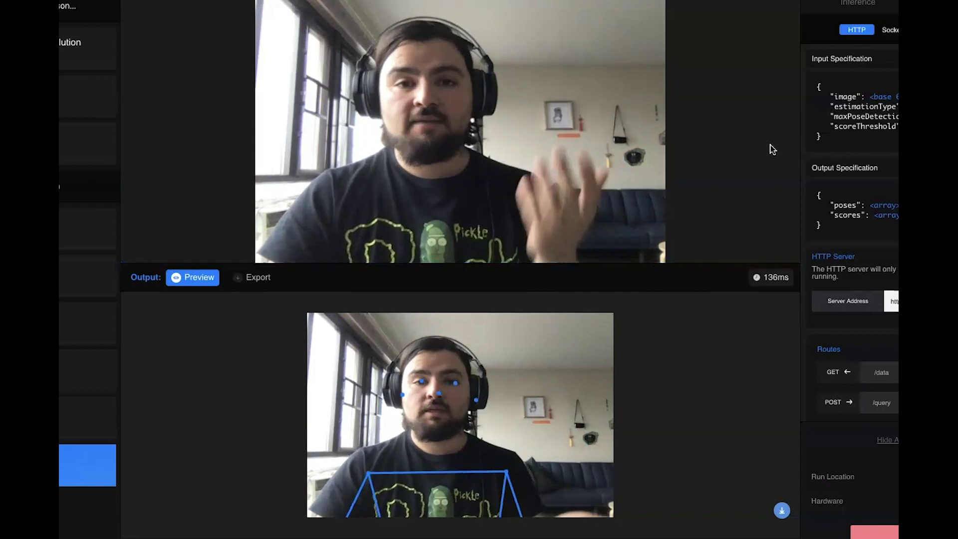
left_click(616, 224)
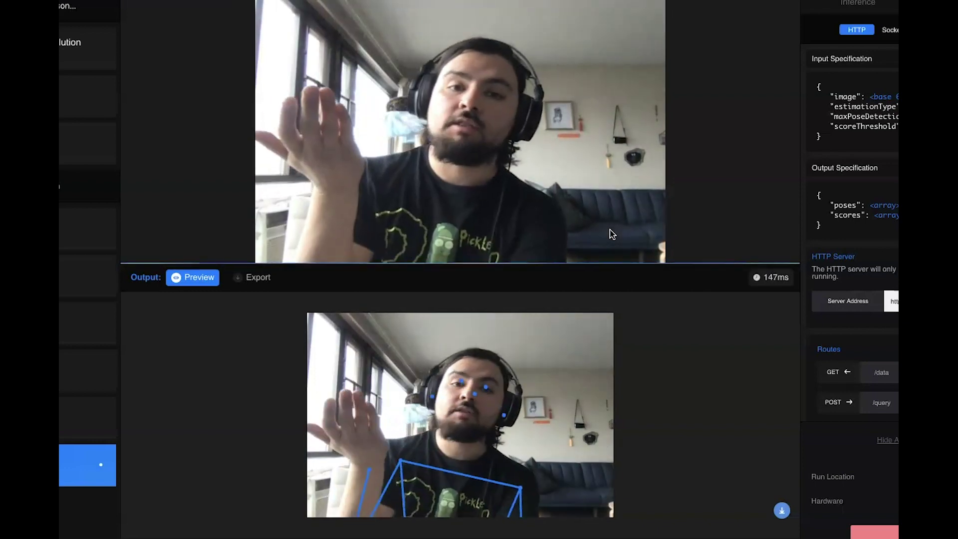
left_click(889, 16)
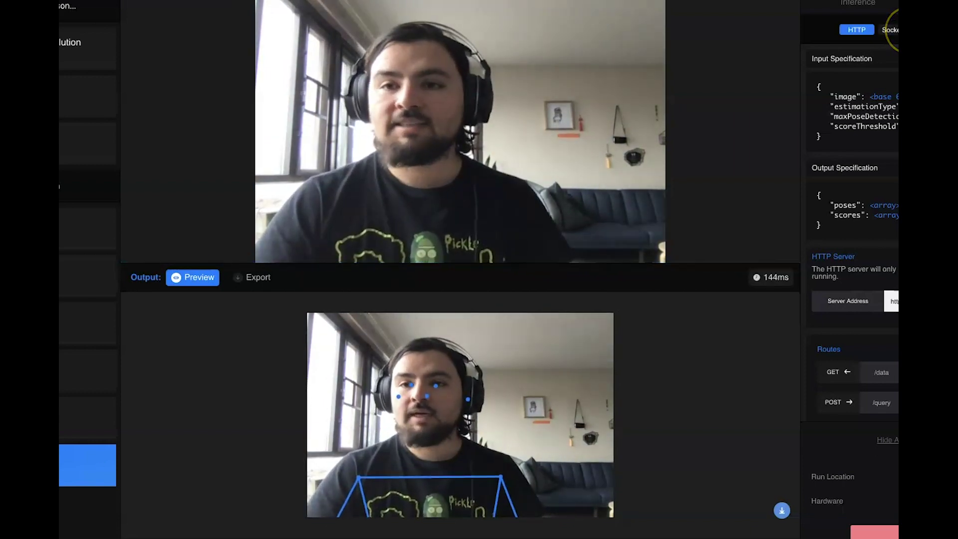
left_click(853, 33)
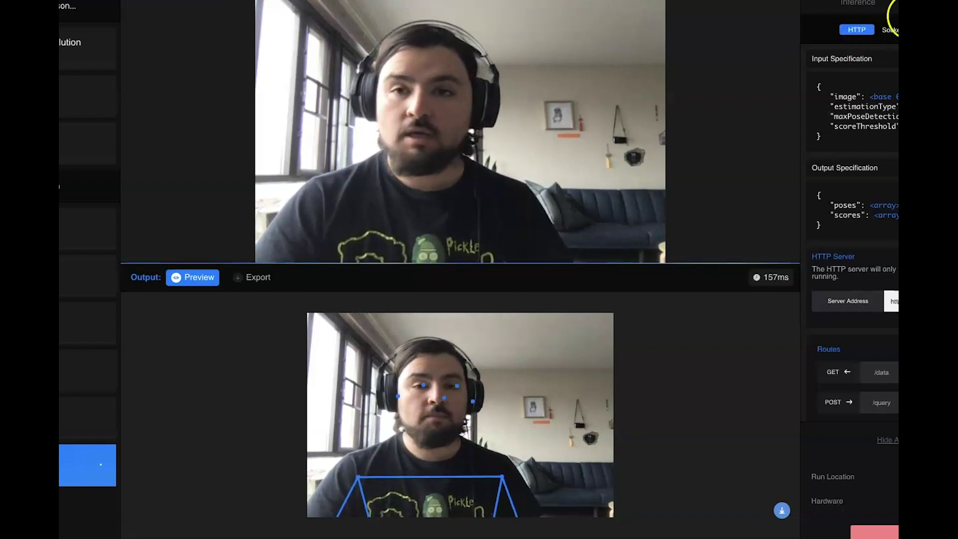
Step: Examine PoseNet's Socket.IO and OSC server details and the sample code for querying the model via HTTP
left_click(891, 29)
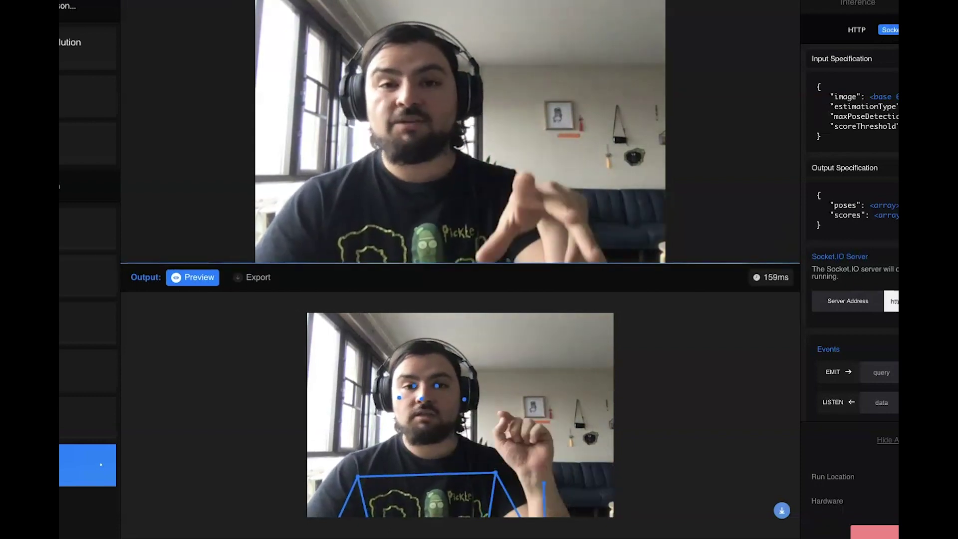
left_click(934, 30)
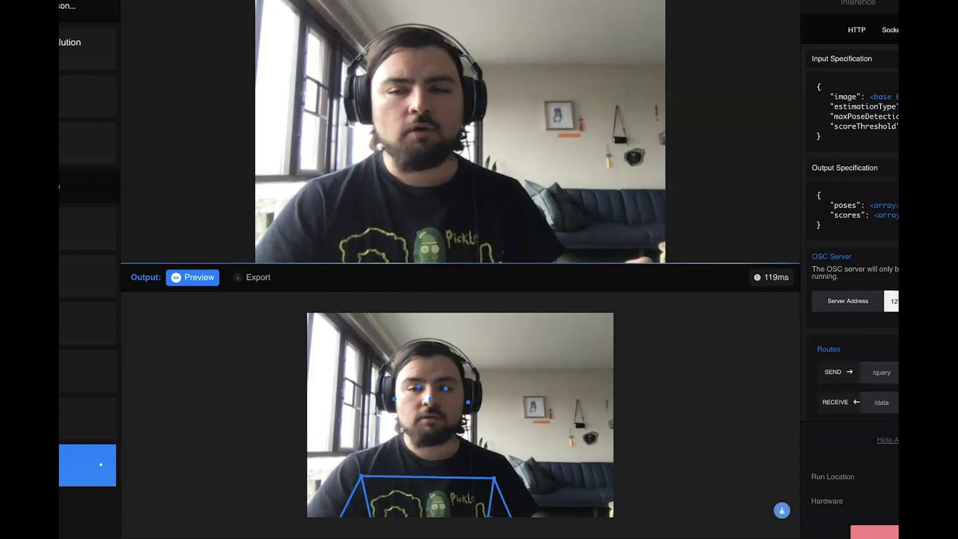
left_click(861, 31)
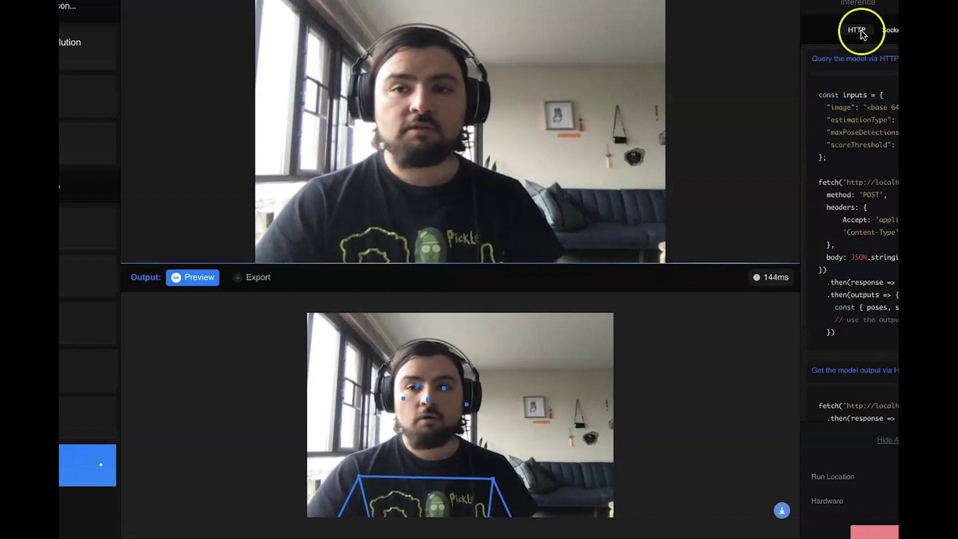